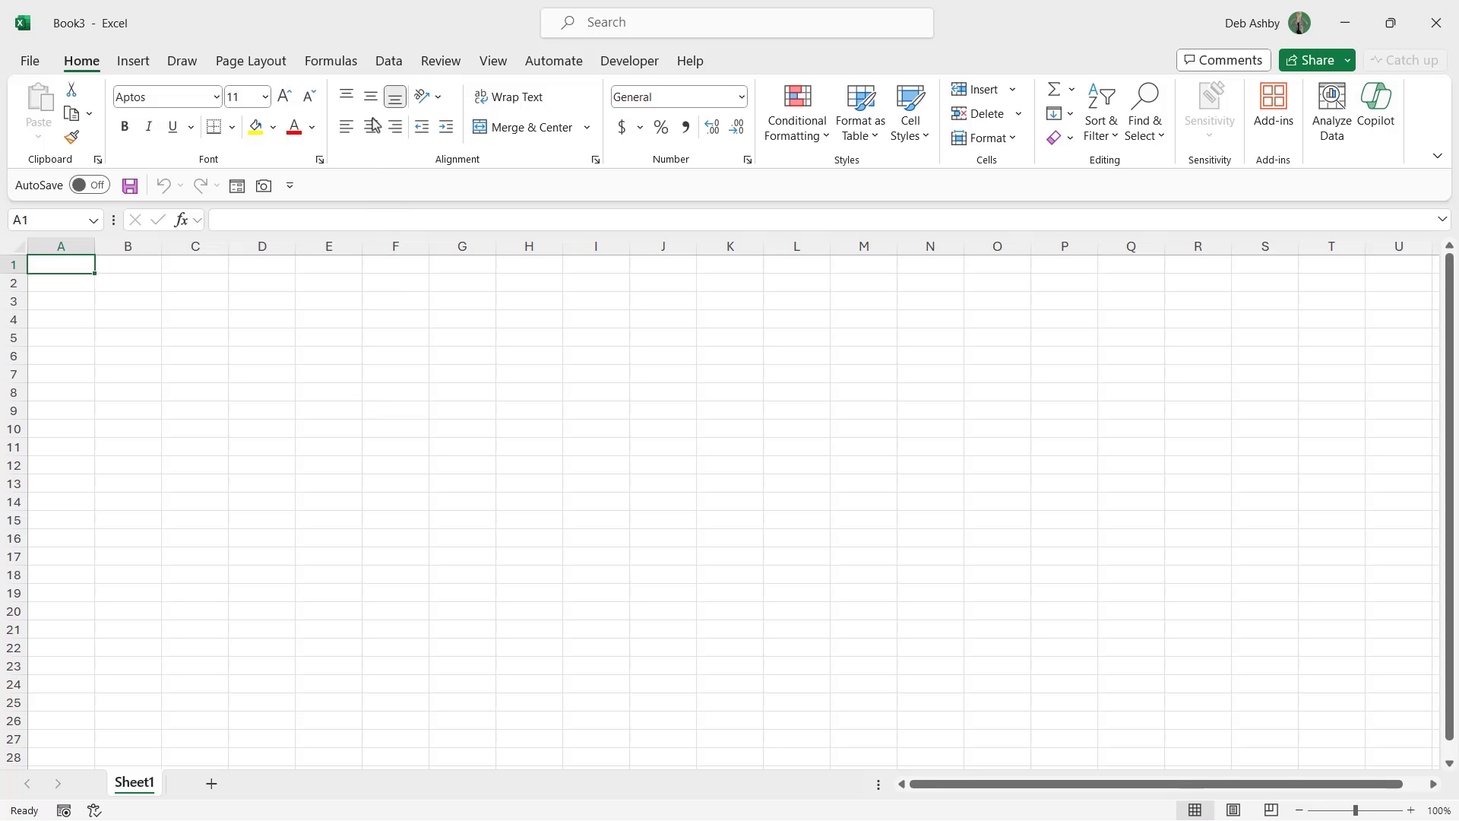
Step: Import Sales Data.txt from the Section 11 folder through From Text/CSV to preview it
click(391, 62)
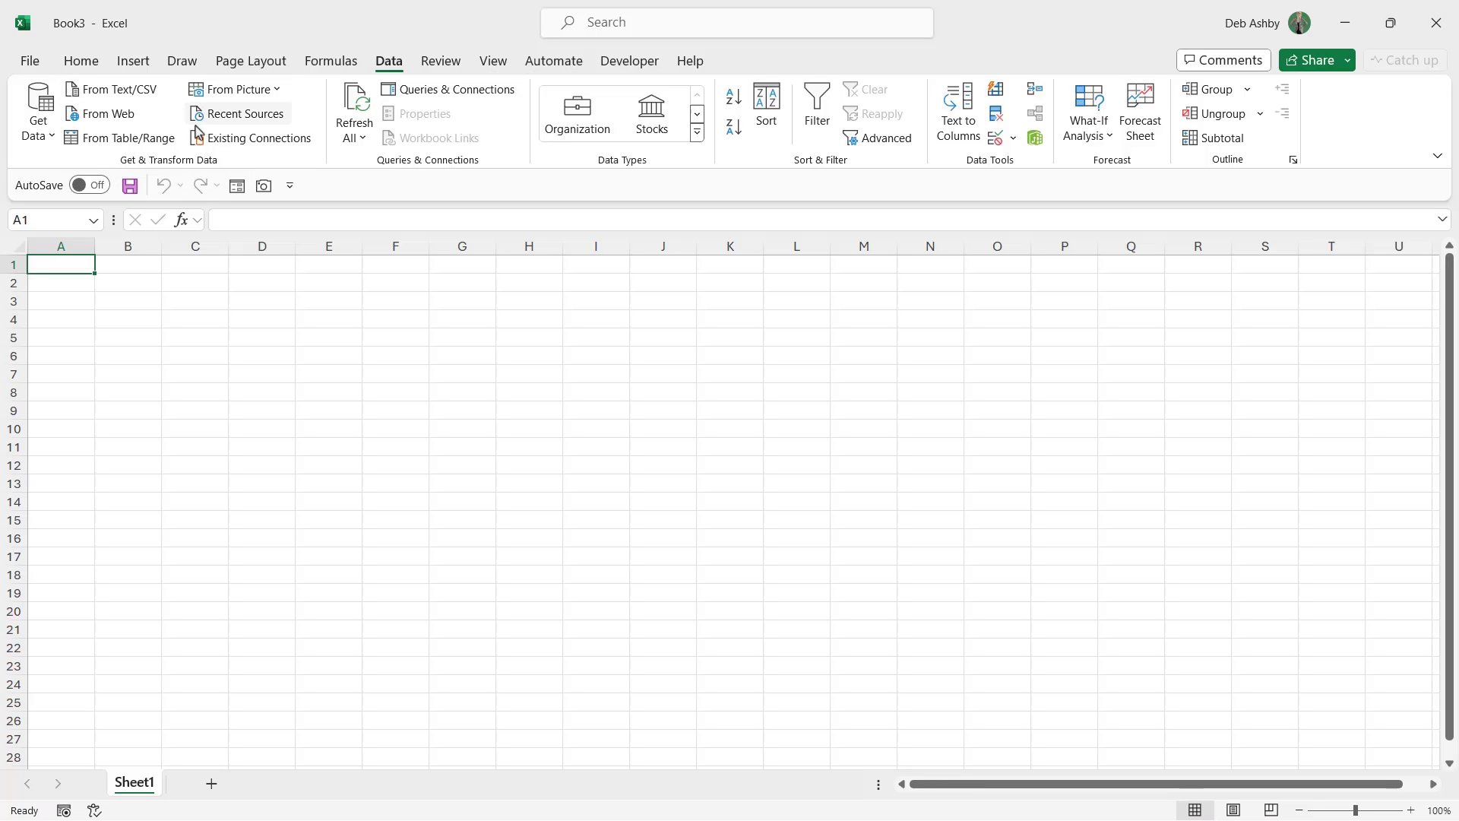
click(119, 90)
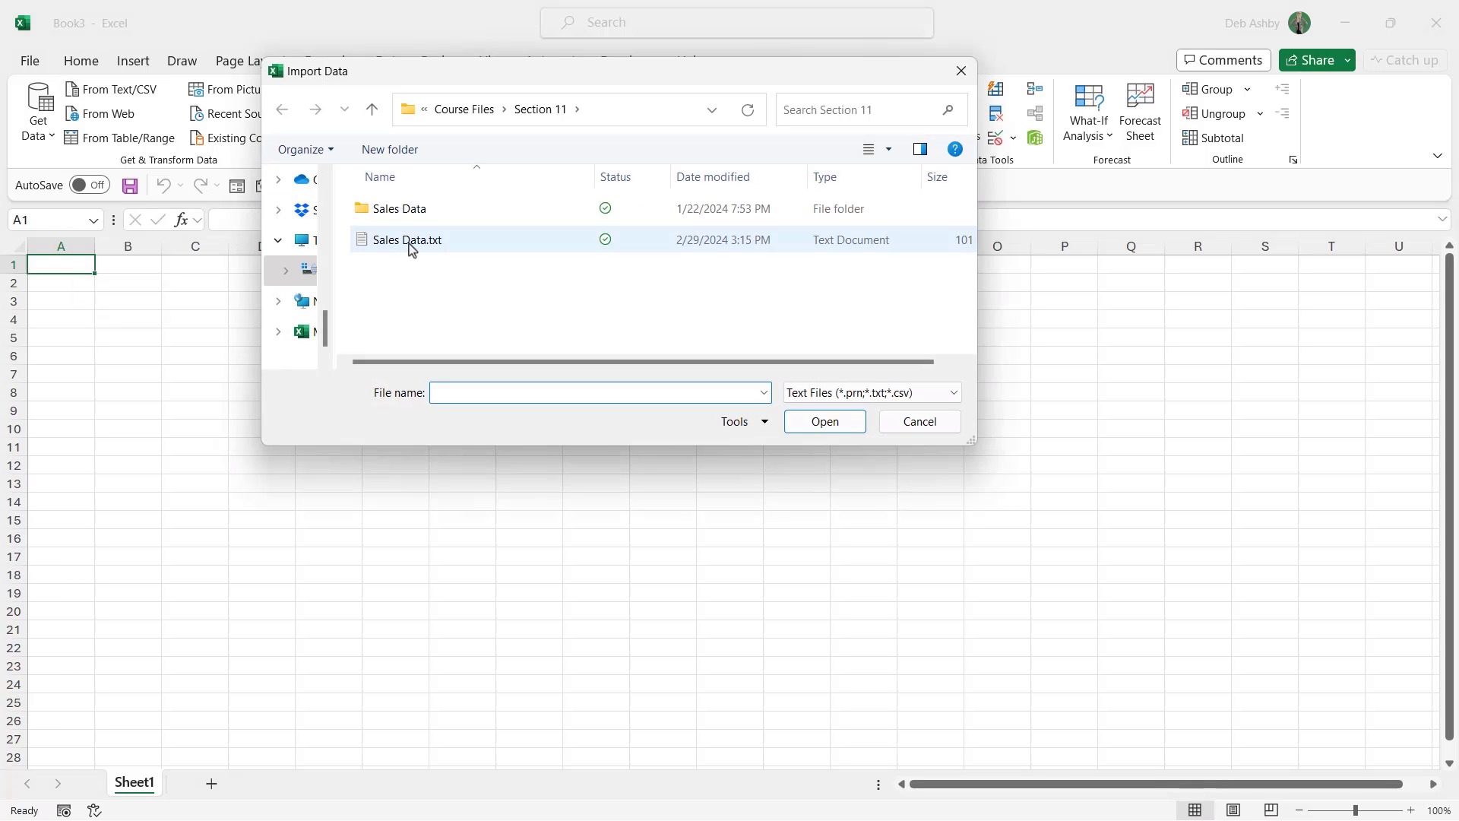
click(409, 242)
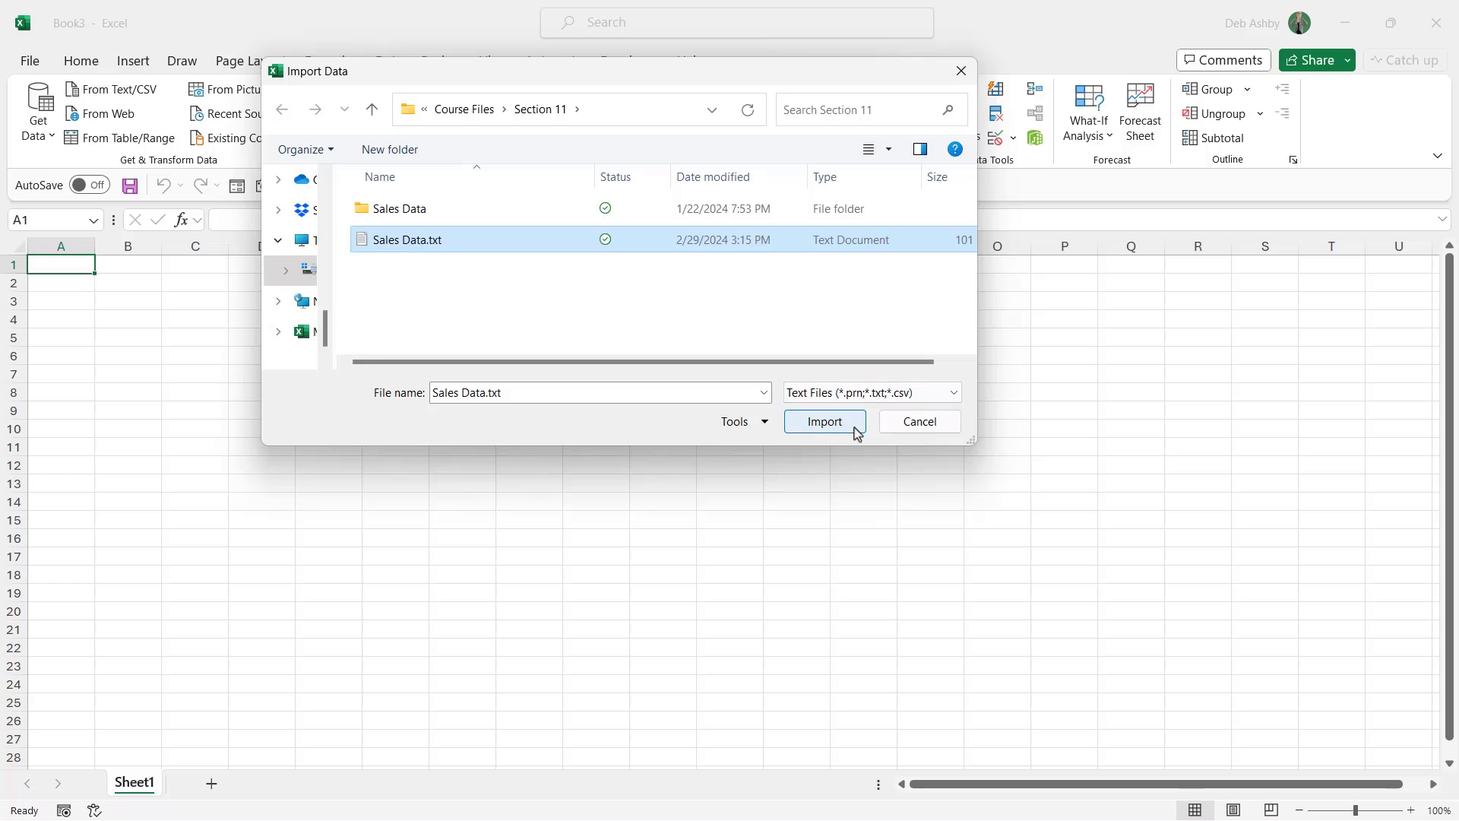
click(826, 423)
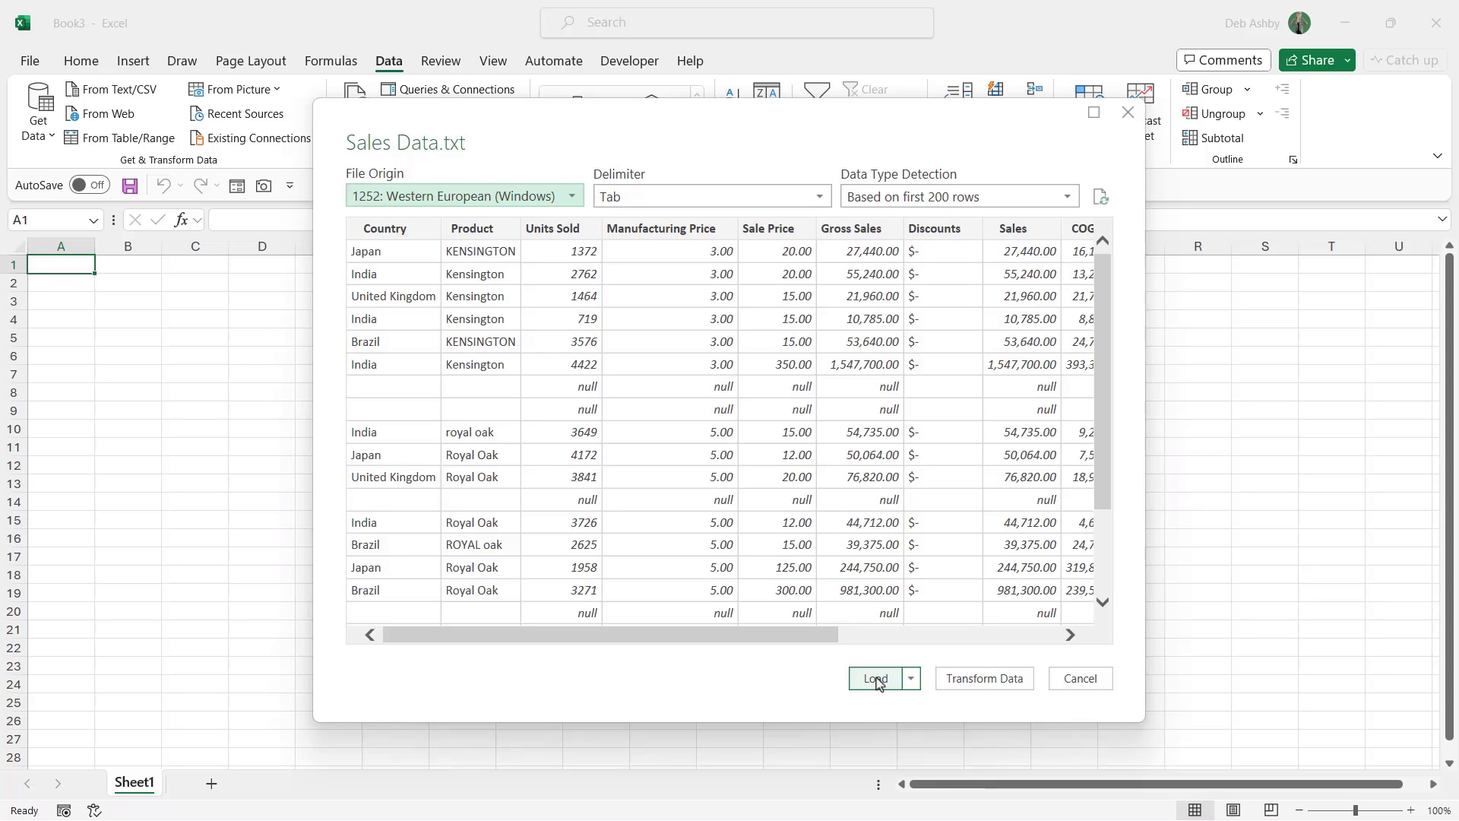
Step: Open Sales Data in Power Query Editor and browse its ribbon tabs and Applied Steps
click(983, 680)
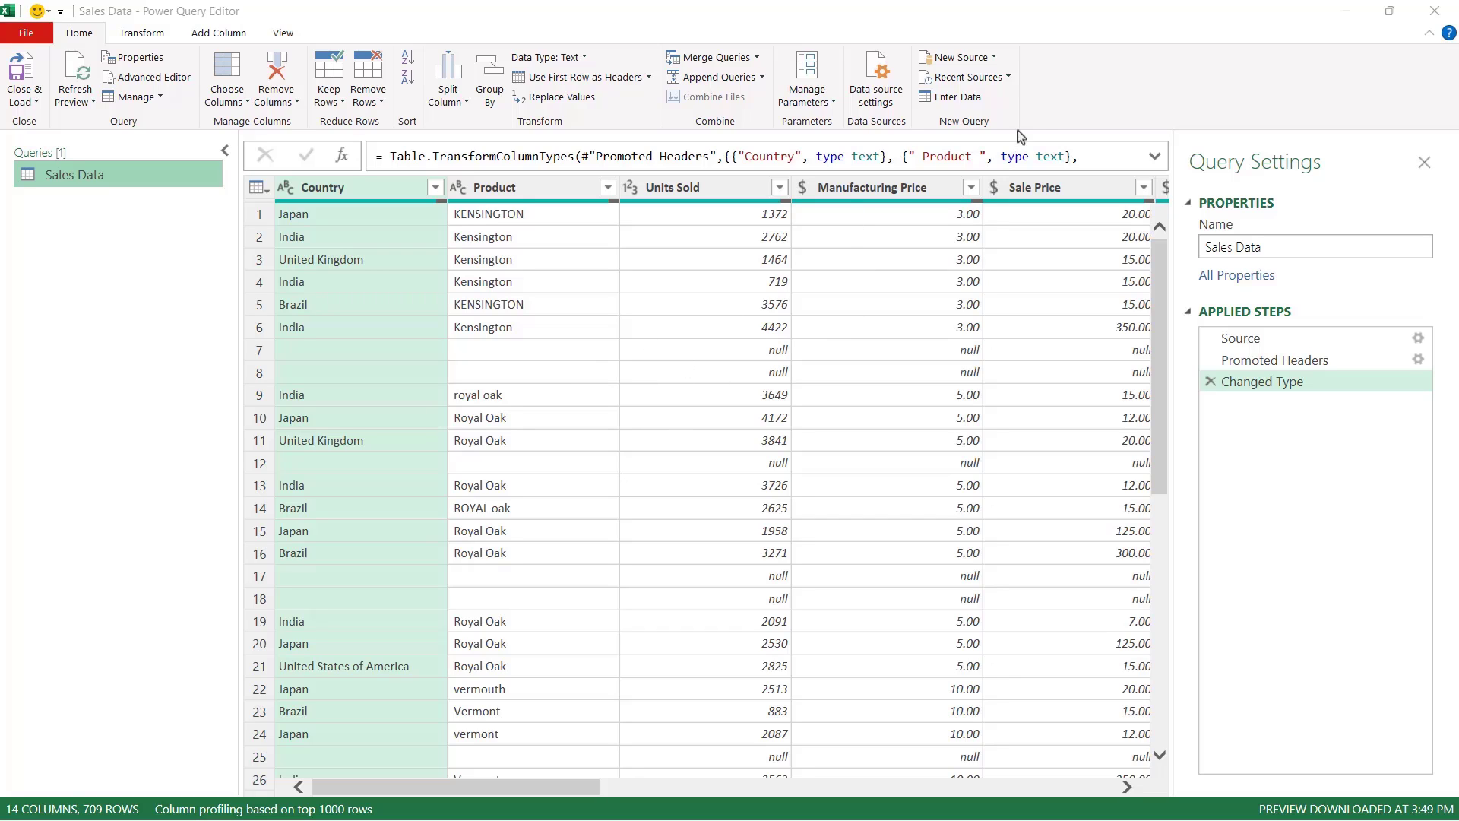
click(729, 350)
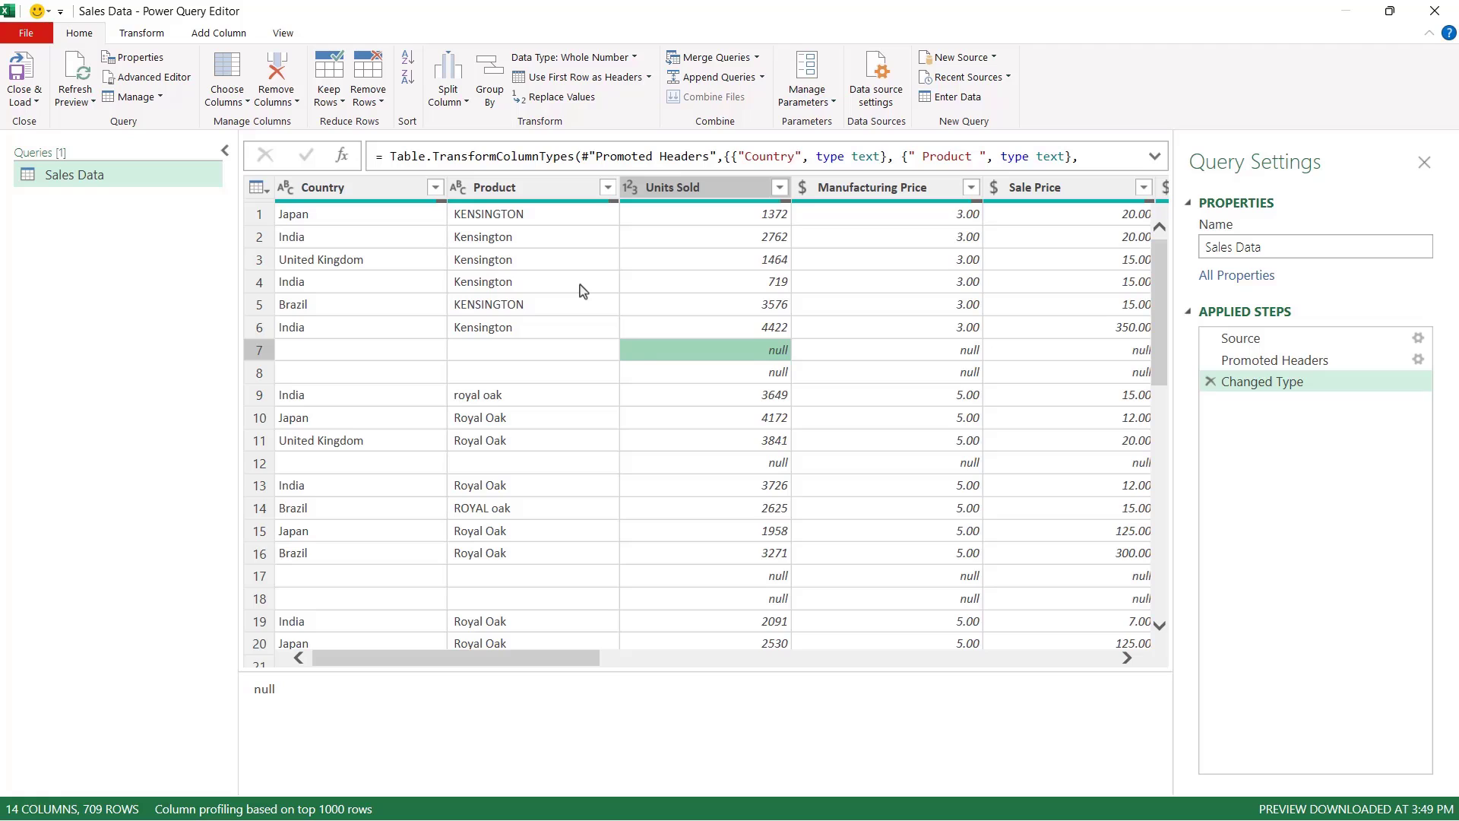
click(137, 38)
click(219, 33)
click(282, 33)
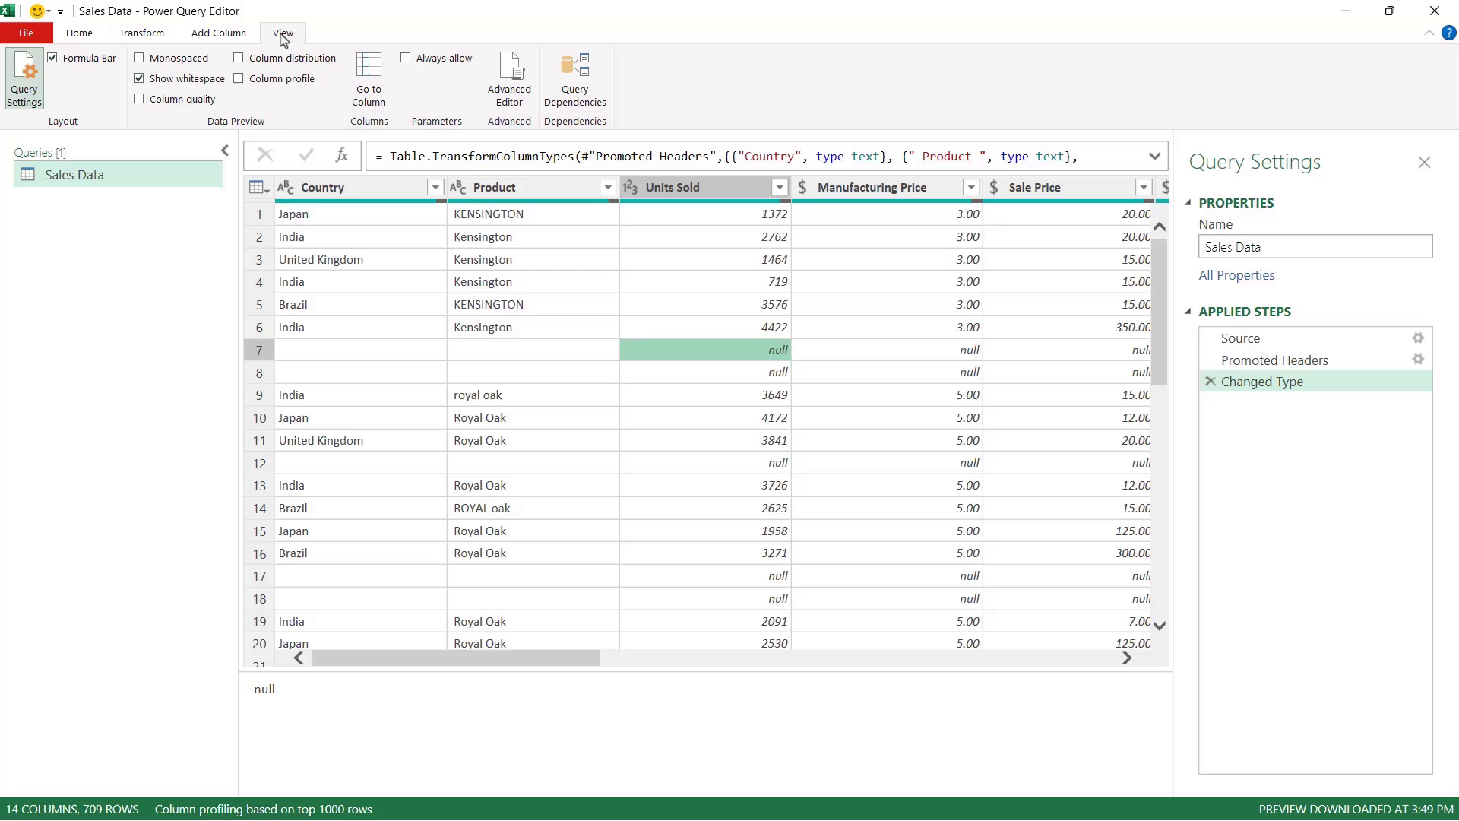
click(212, 36)
click(143, 35)
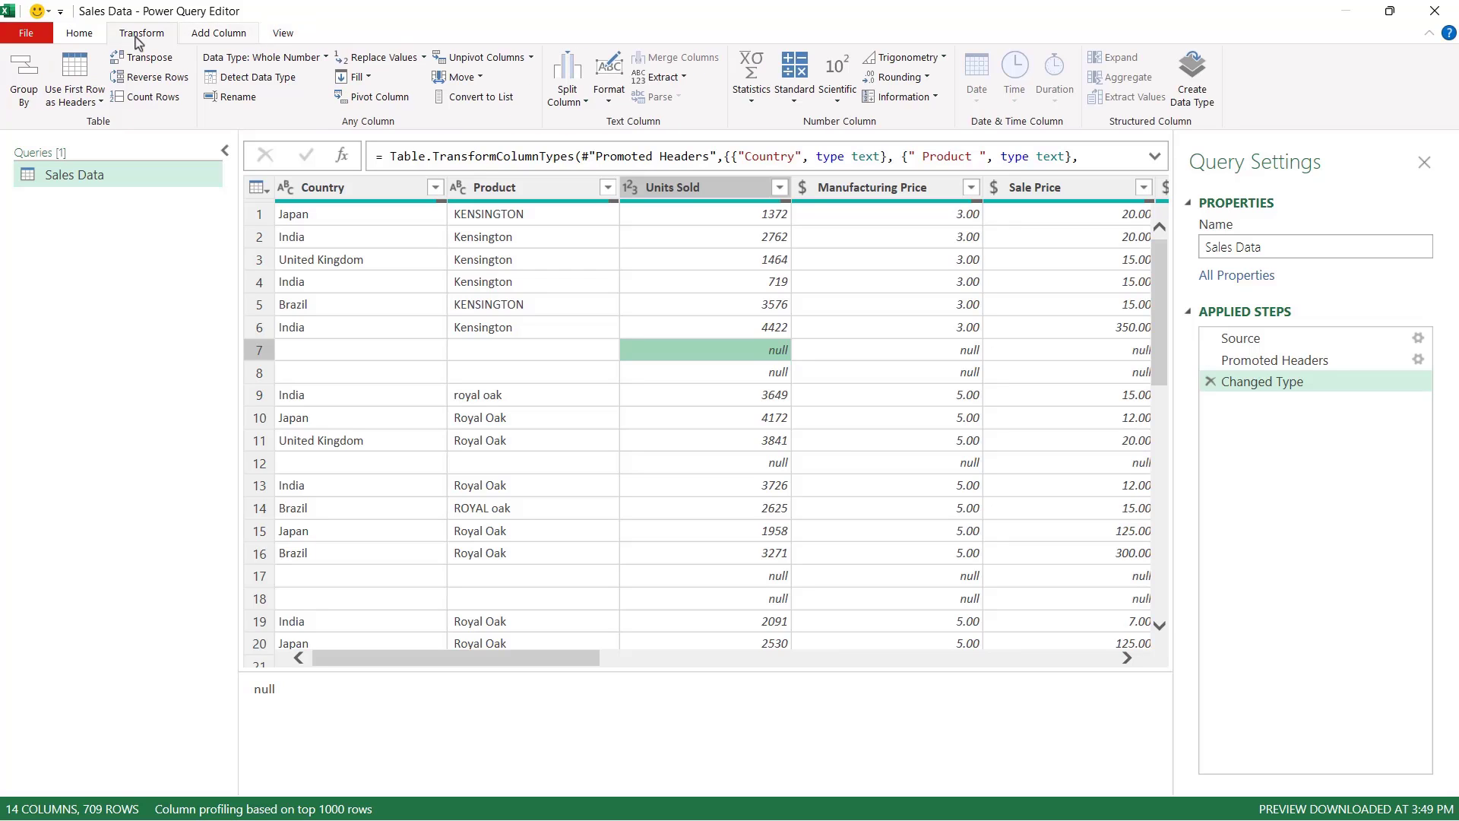
click(87, 38)
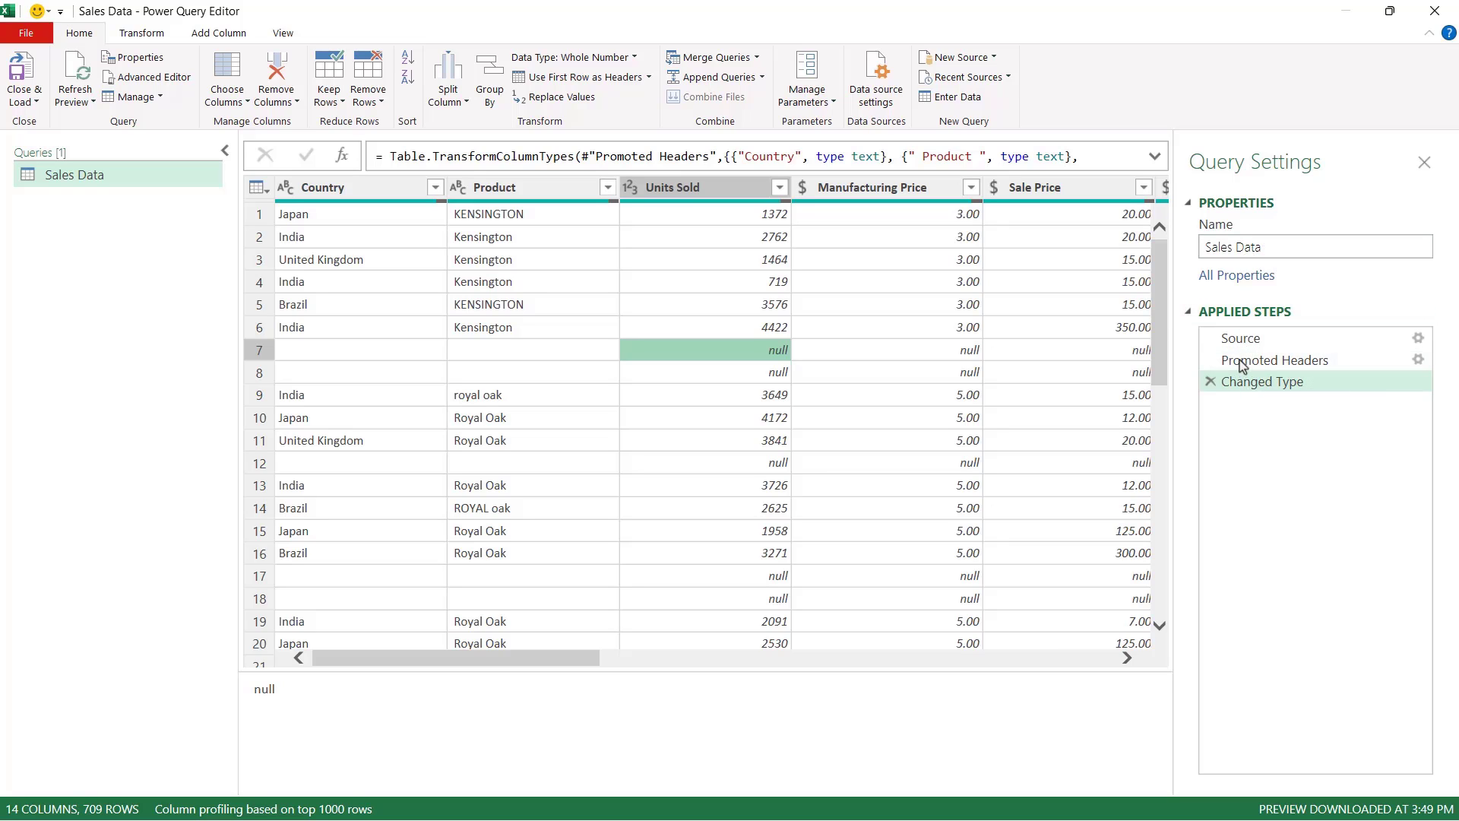
drag(1233, 346, 1201, 392)
drag(1266, 338, 1302, 416)
Step: Check the column types and inspect the null value in row 7 and blank rows 8, 12 and 17
key(Up)
key(Up)
key(Up)
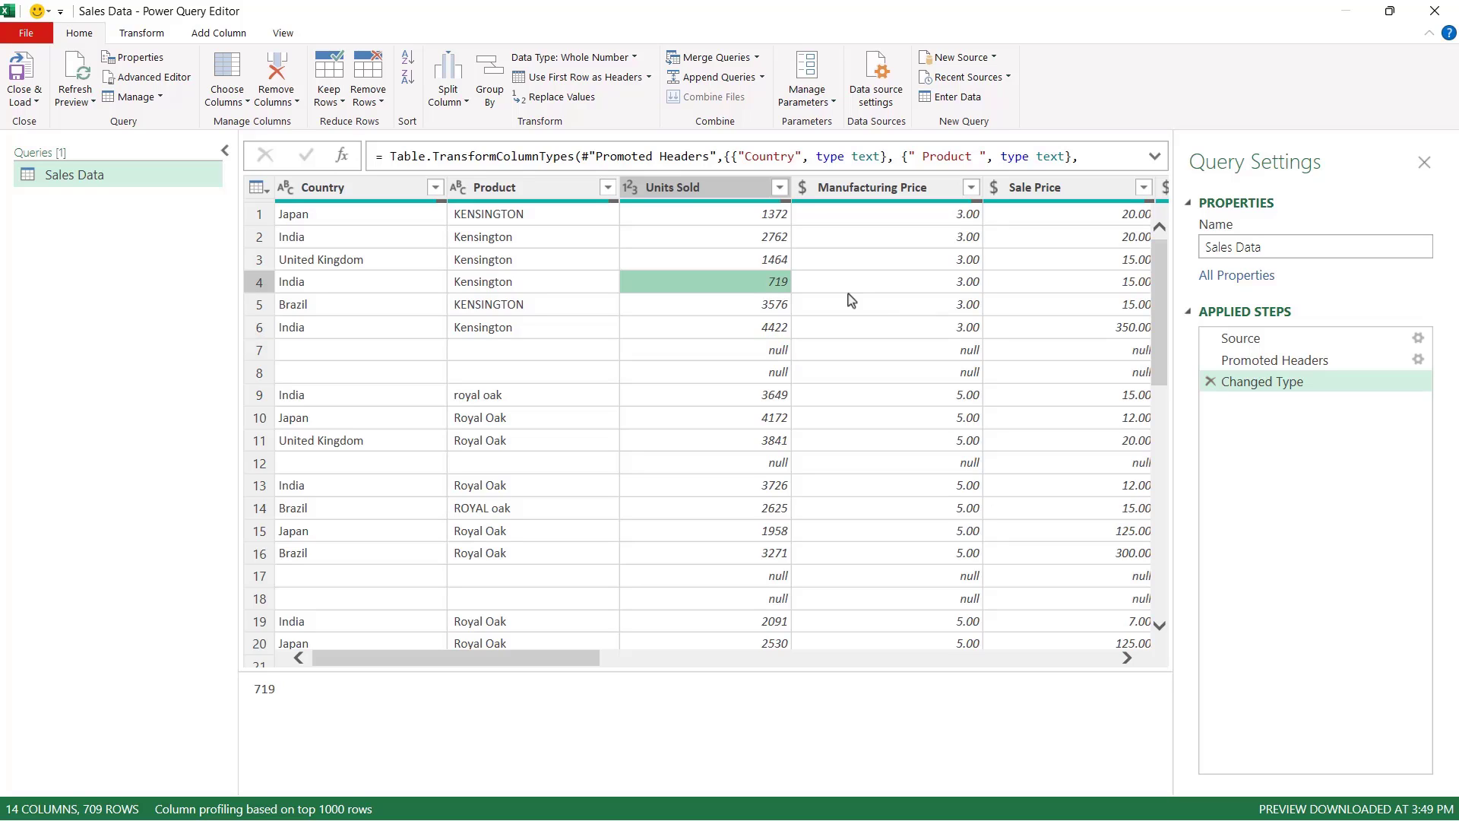
click(380, 187)
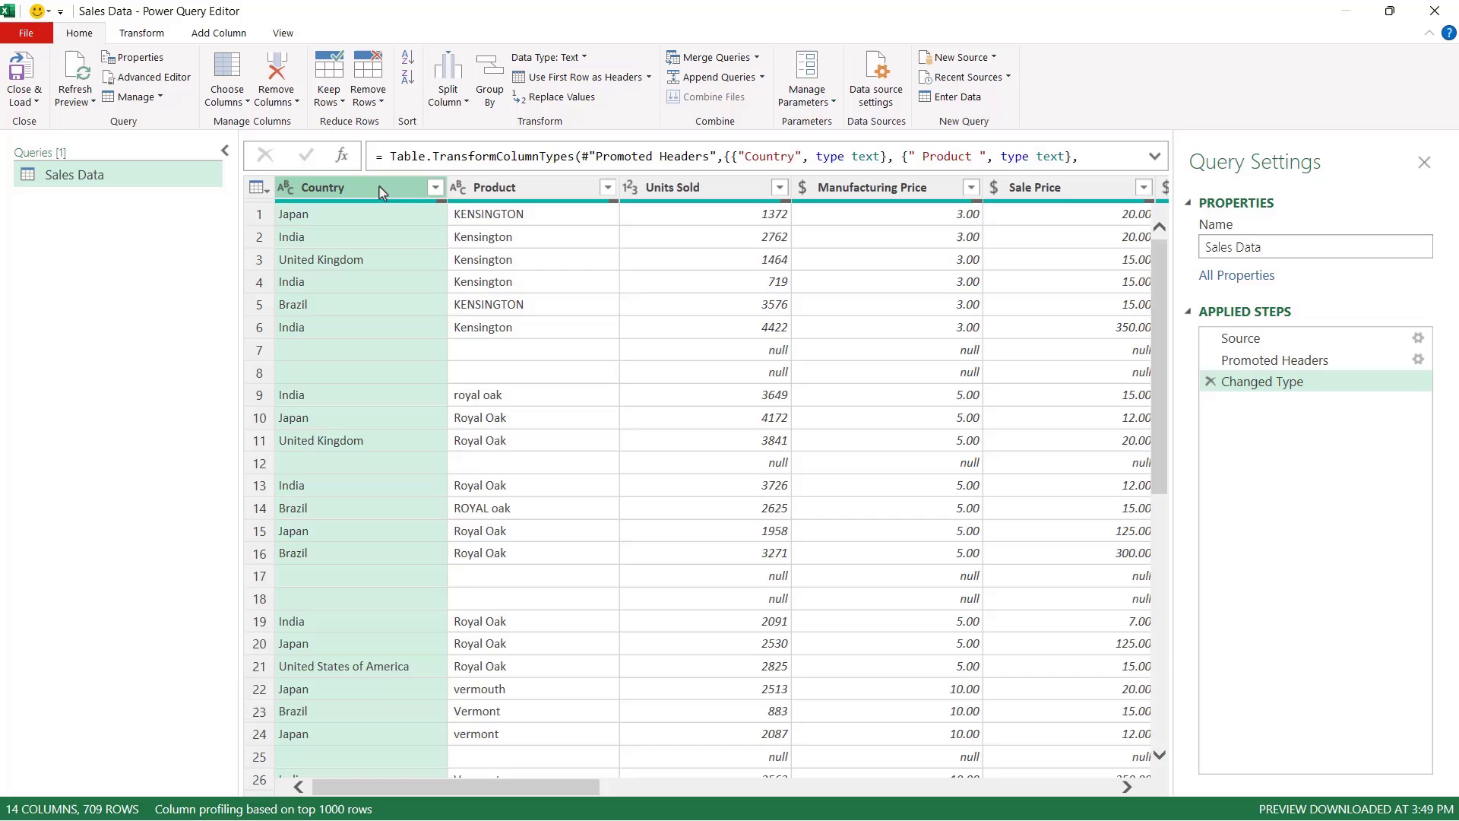
click(519, 195)
click(682, 194)
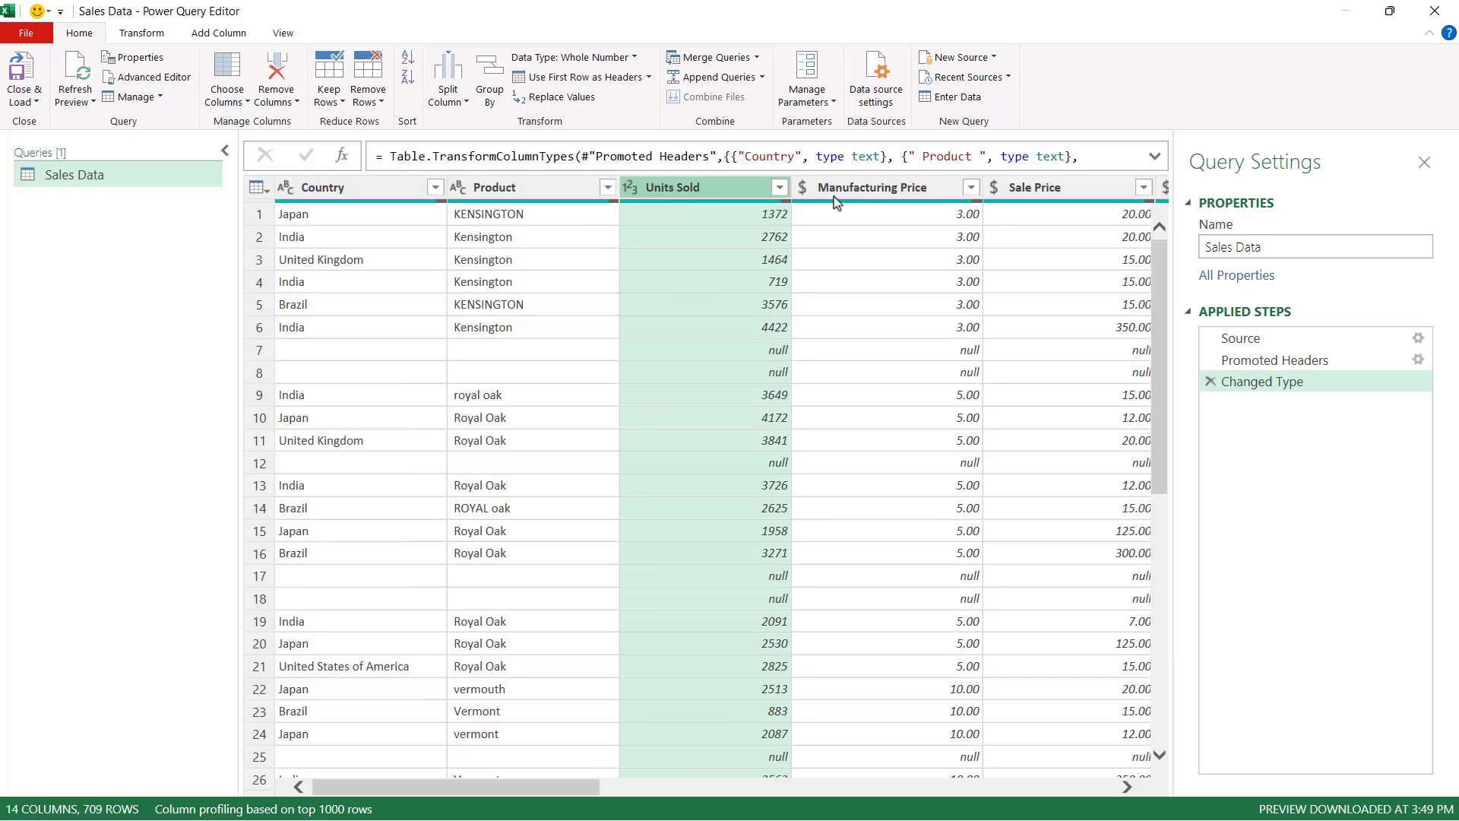
click(865, 196)
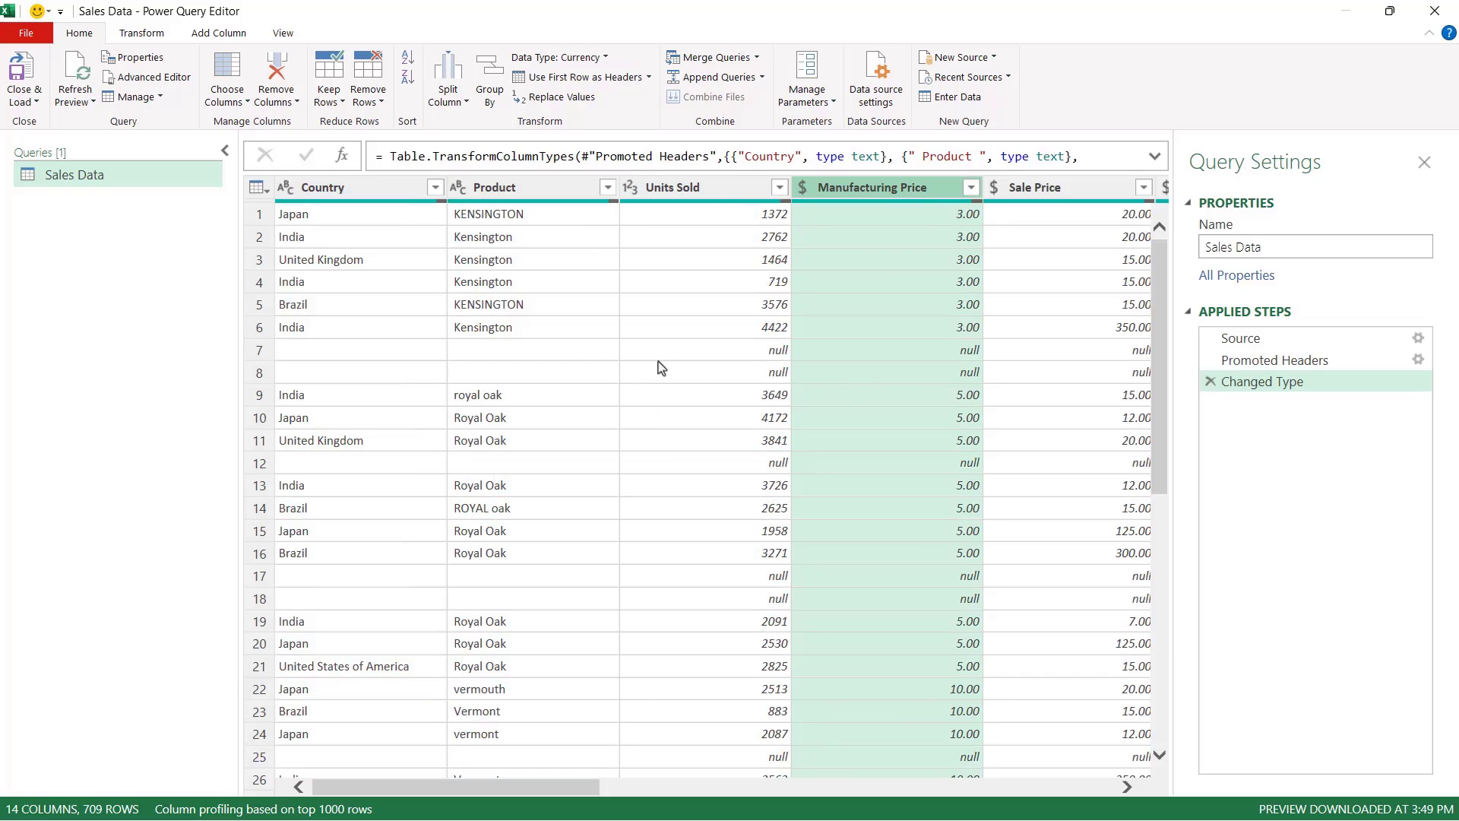
click(775, 357)
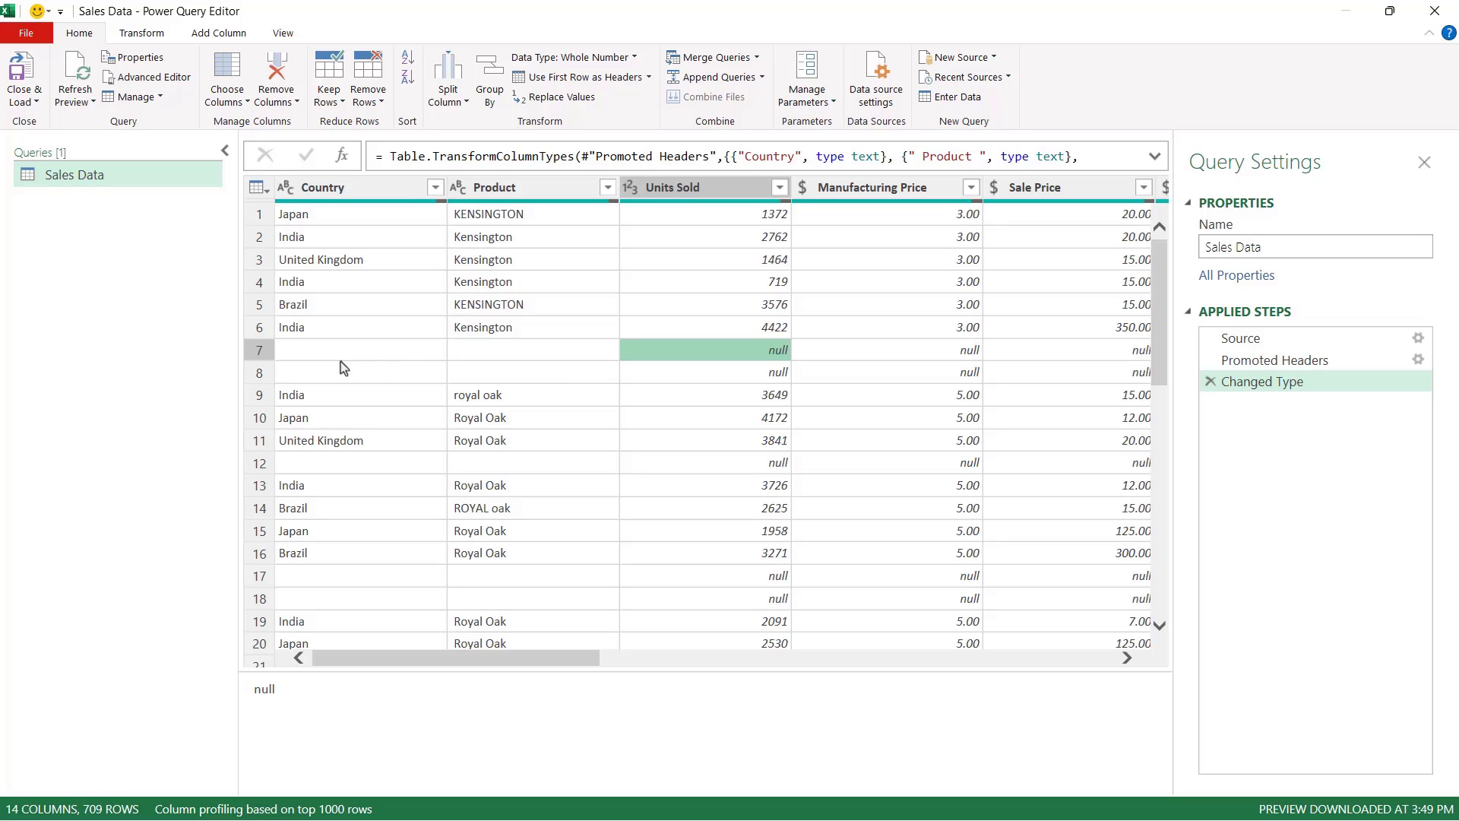
click(259, 373)
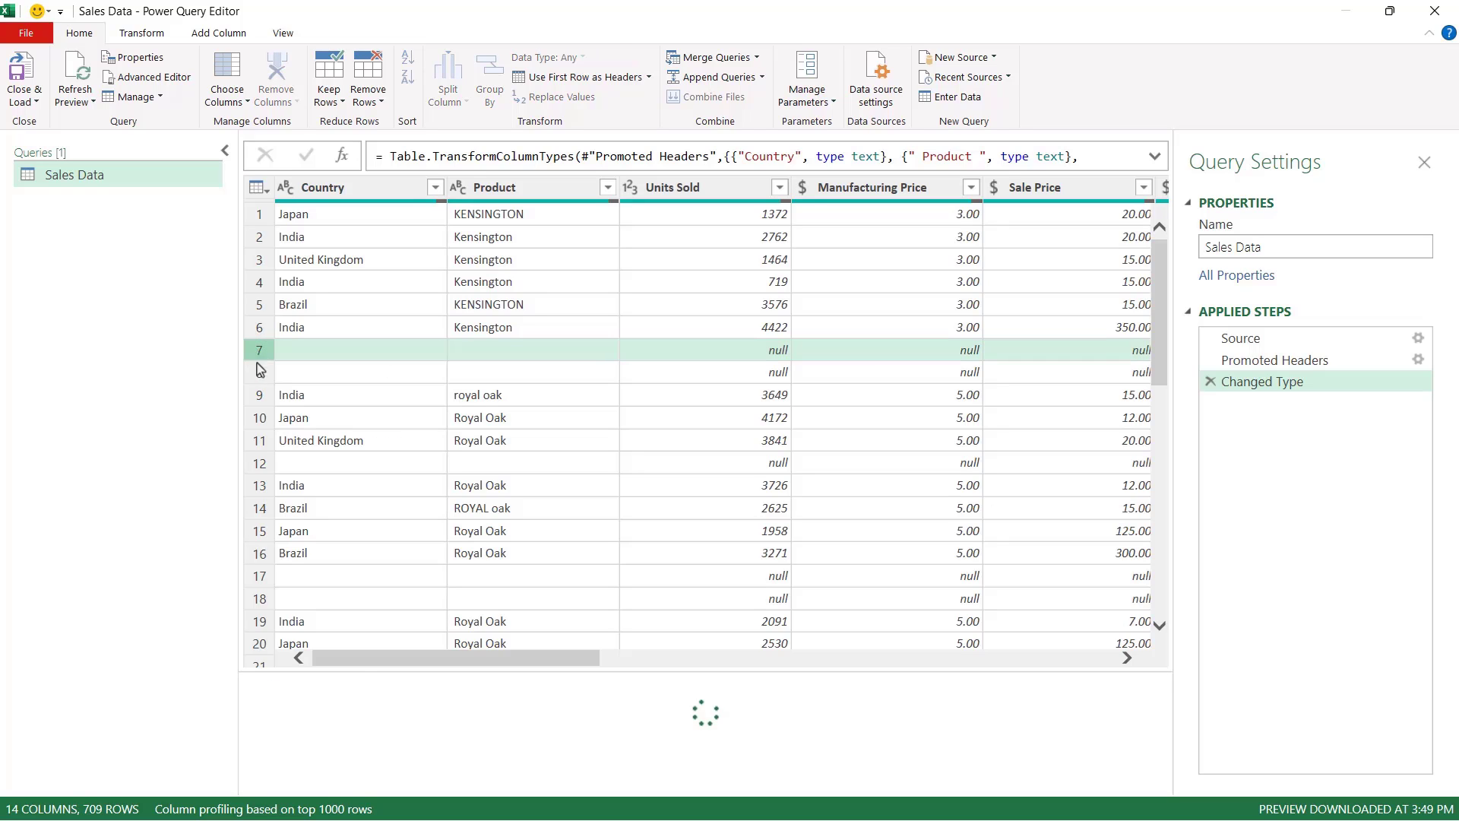
click(262, 465)
click(259, 579)
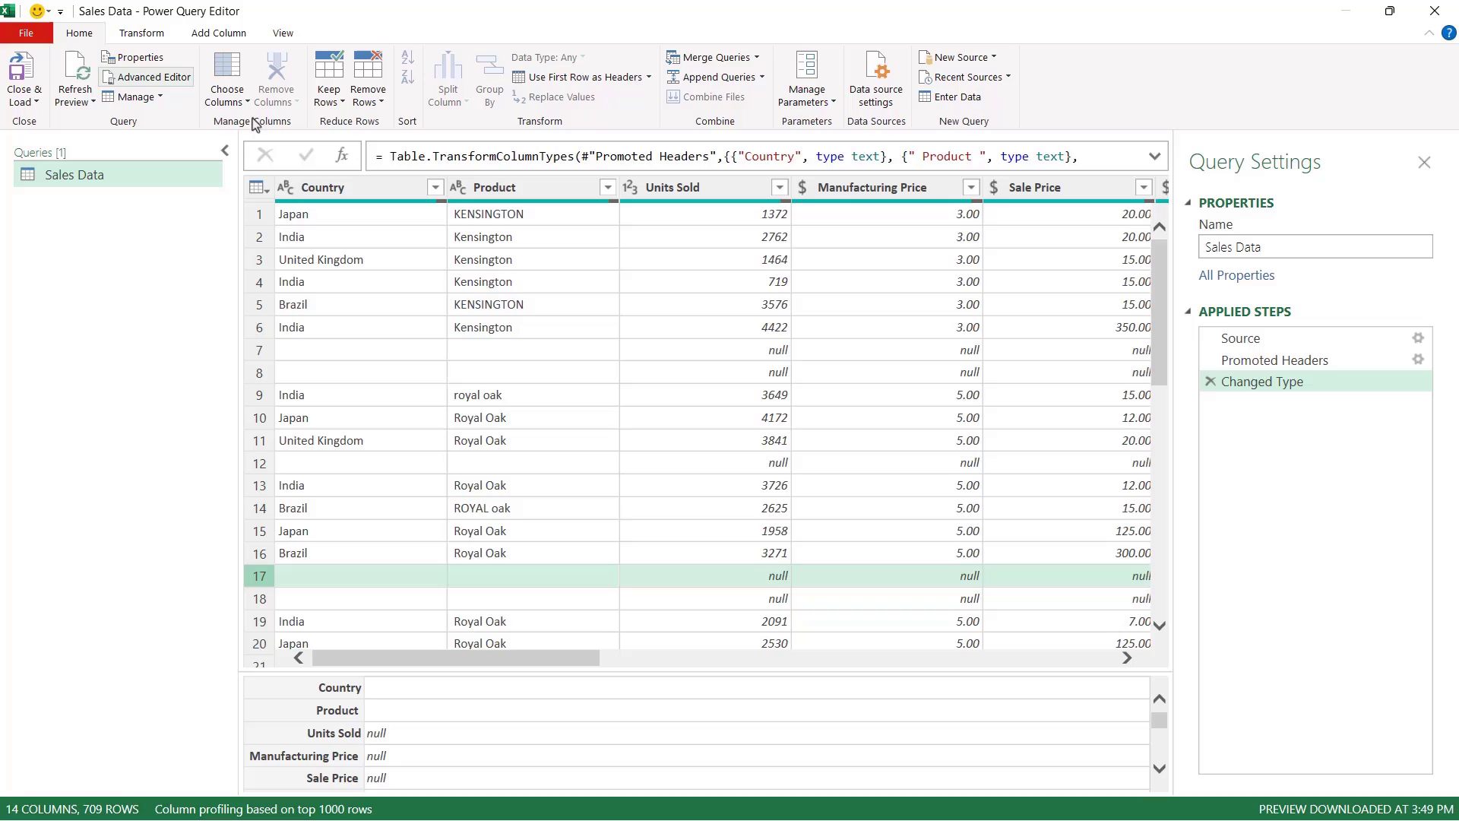
Step: Apply Remove Rows > Remove Blank Rows, leaving 702 rows
click(376, 101)
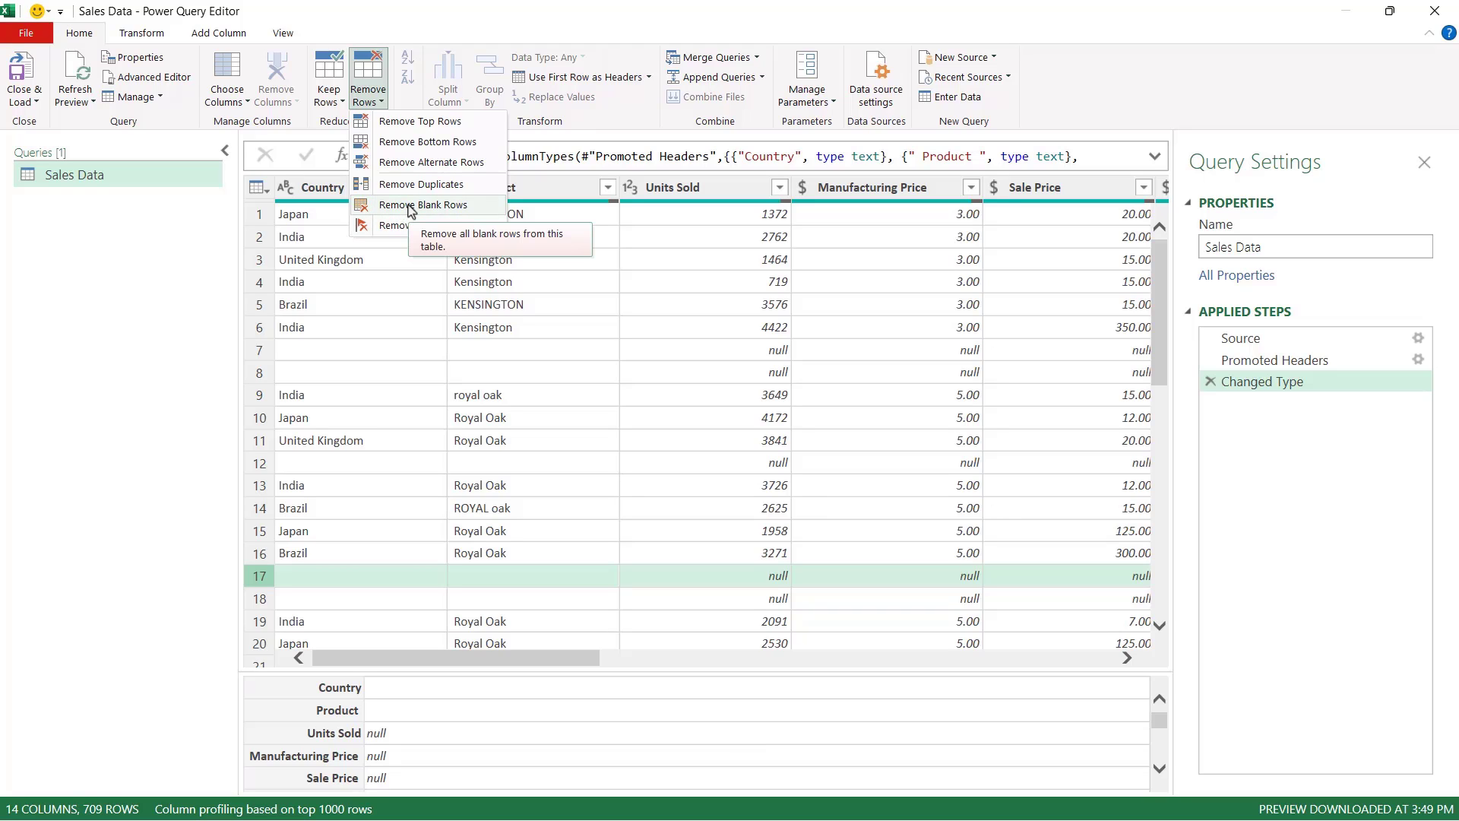
click(409, 207)
click(409, 207)
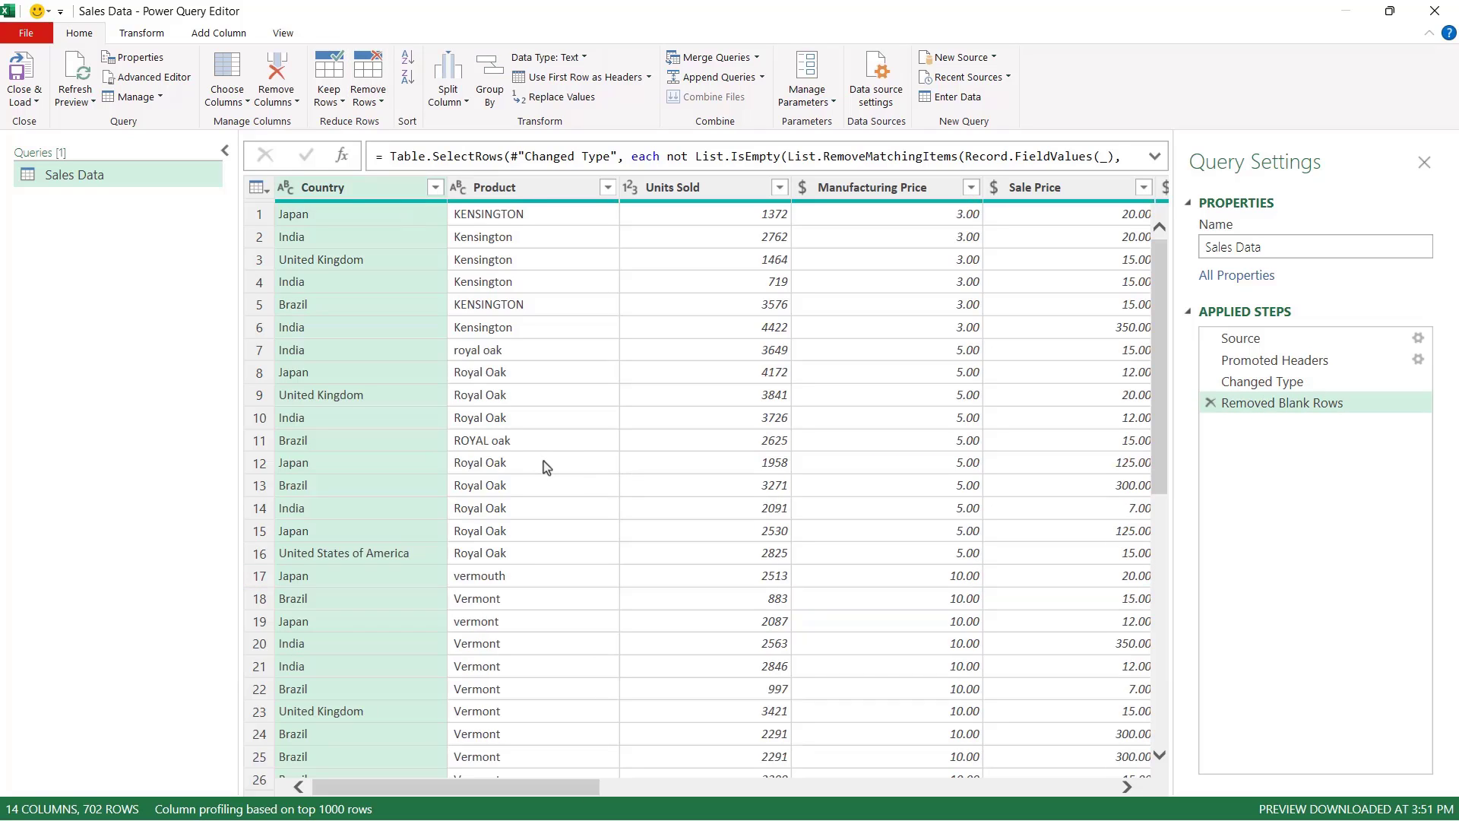
Step: Undo the mistaken Country-only Removed Duplicates step
click(371, 99)
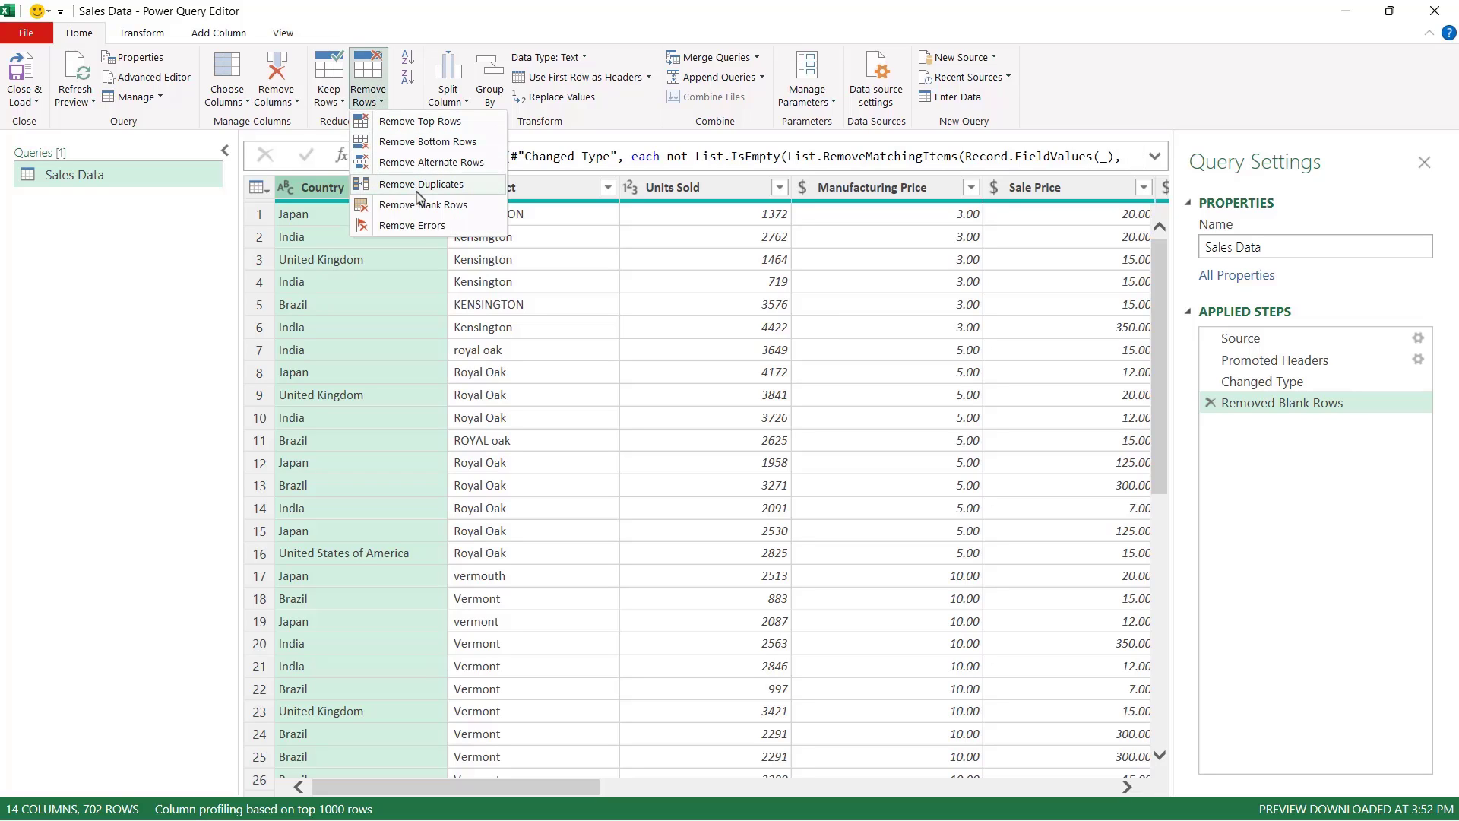
click(495, 190)
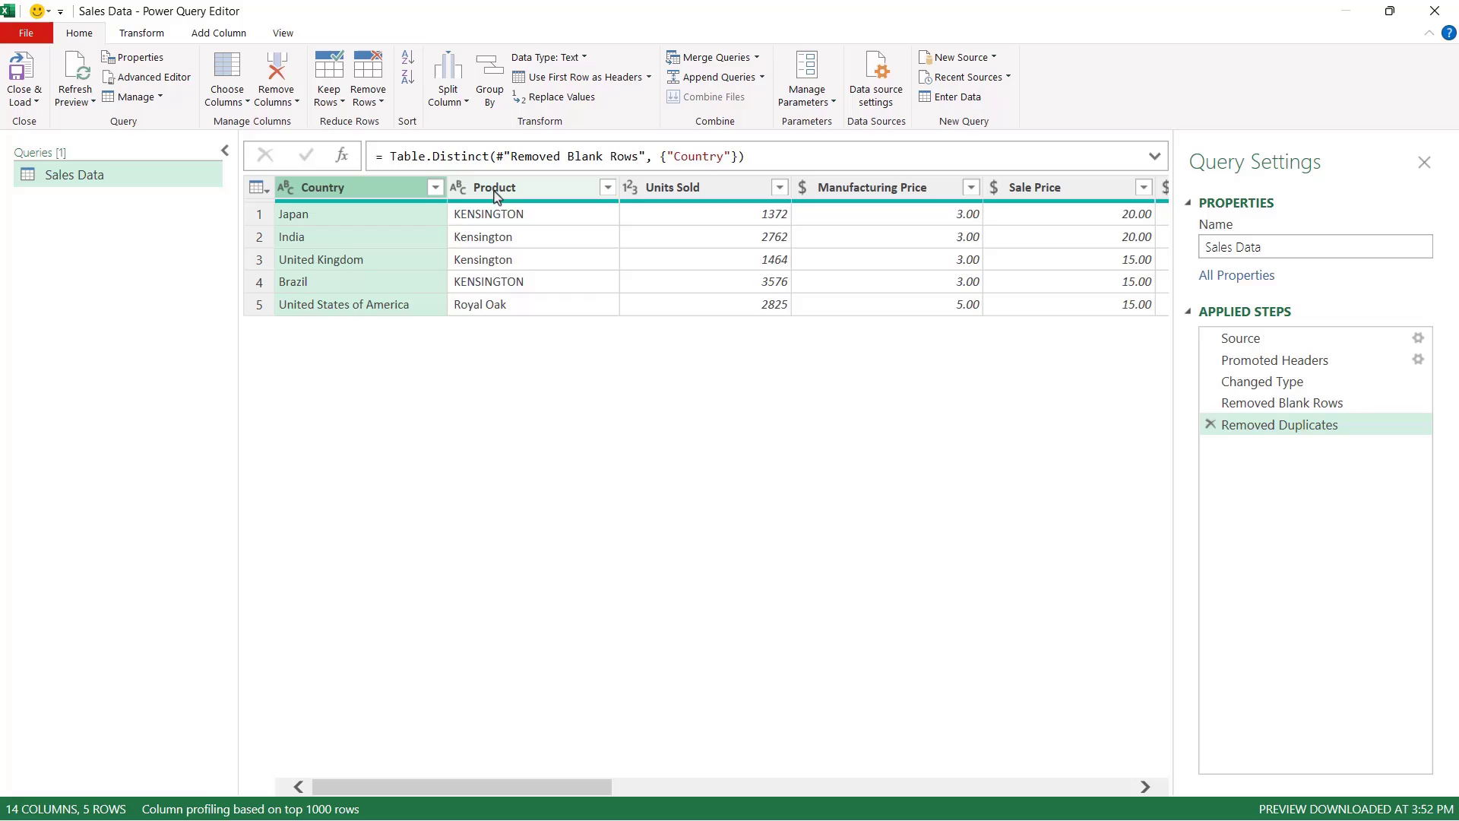
click(1211, 426)
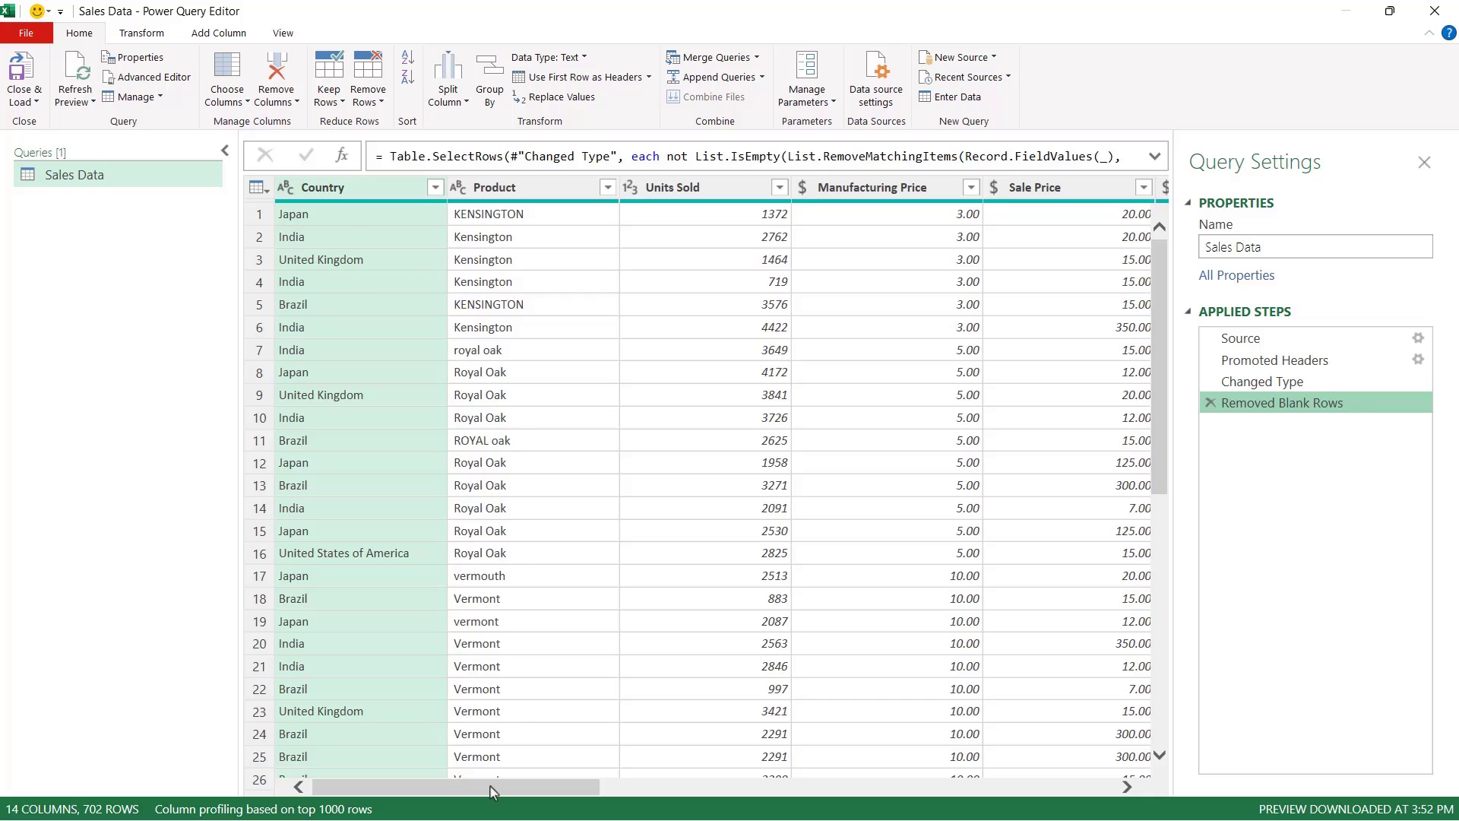
drag(494, 792, 1038, 781)
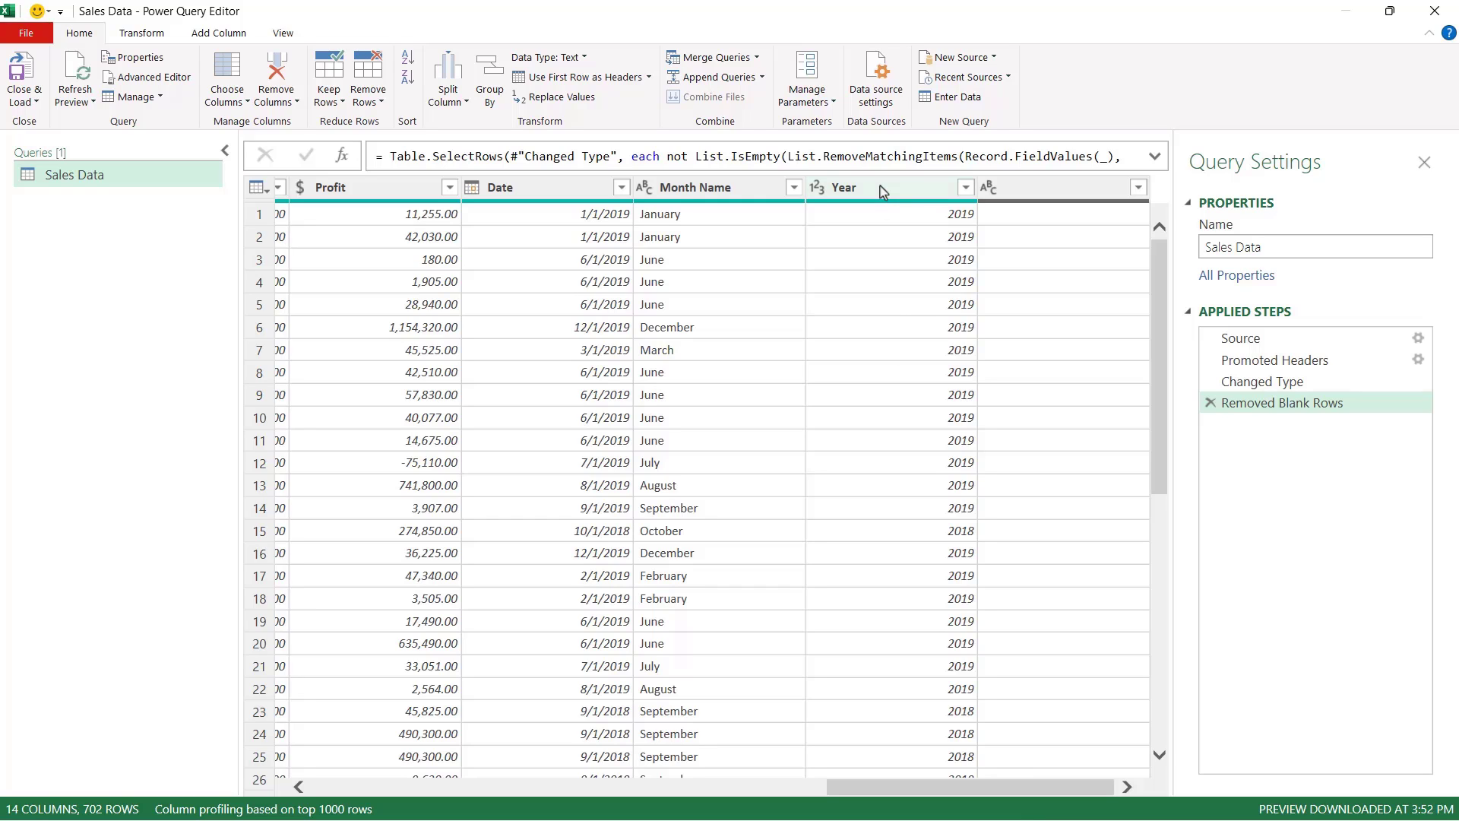
Step: Remove rows duplicated across all columns, reducing the query to 700 rows
shift+click(880, 187)
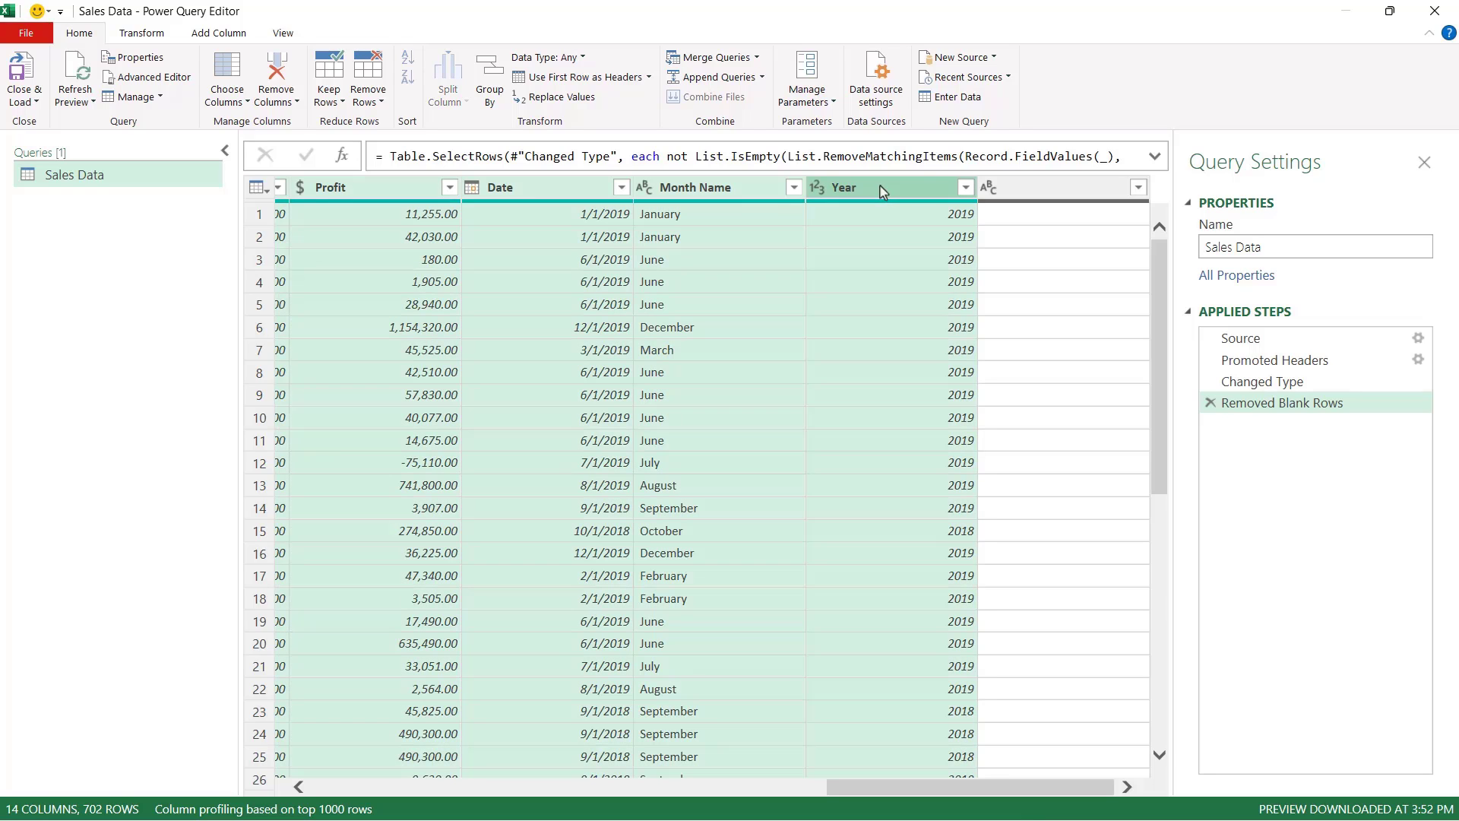
click(368, 95)
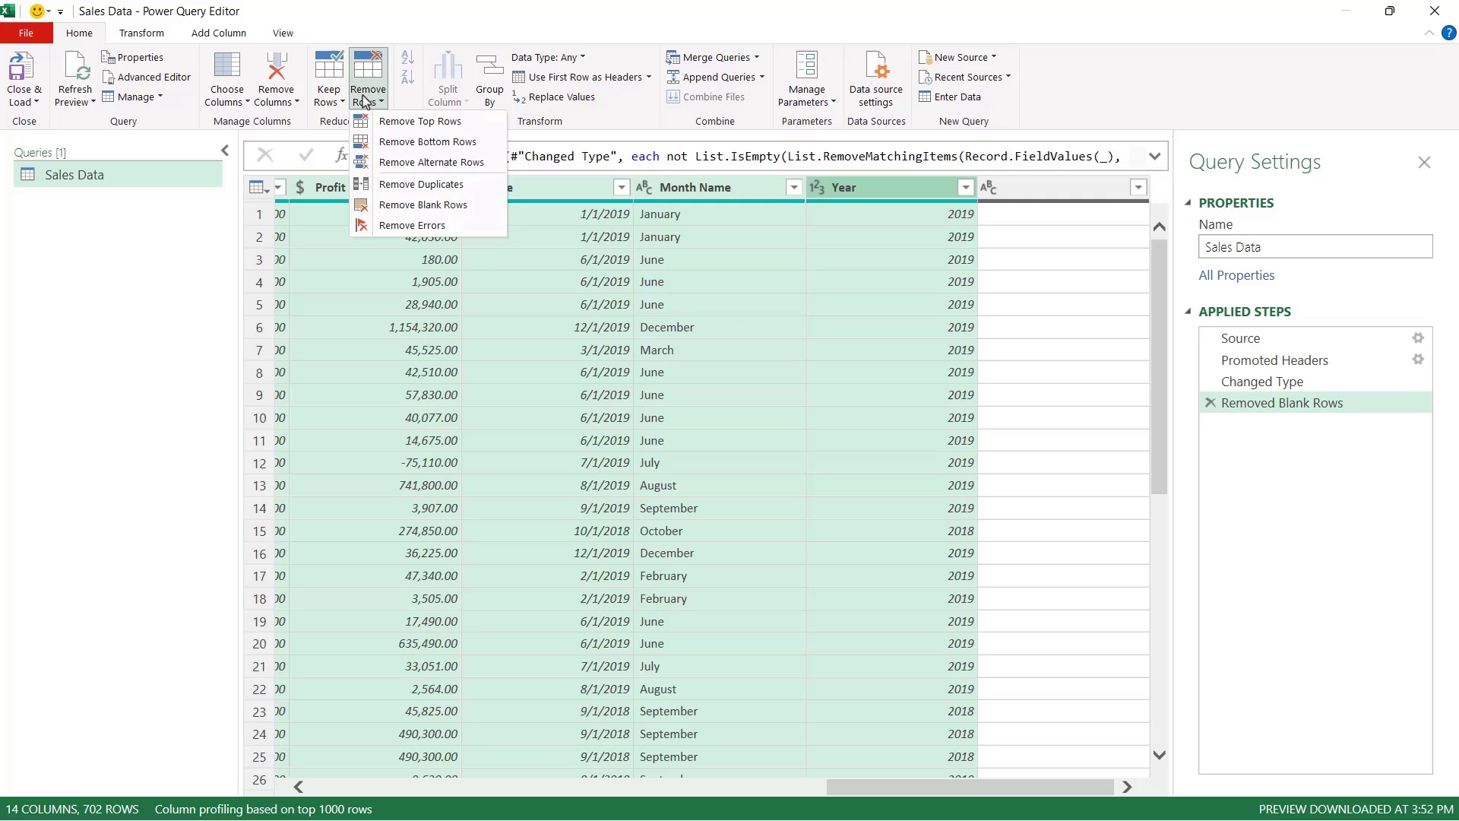
click(393, 186)
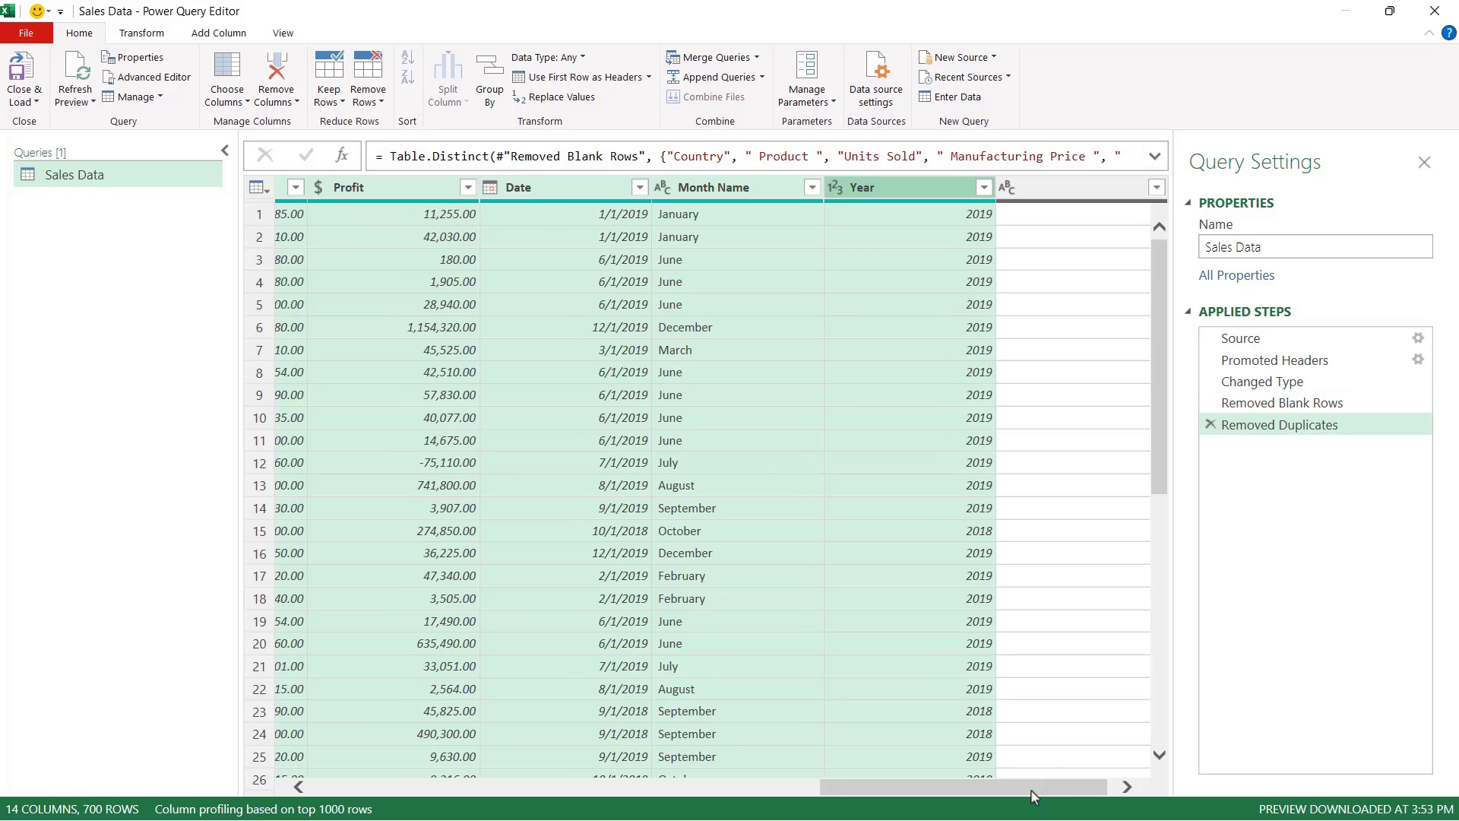
drag(1030, 791, 523, 790)
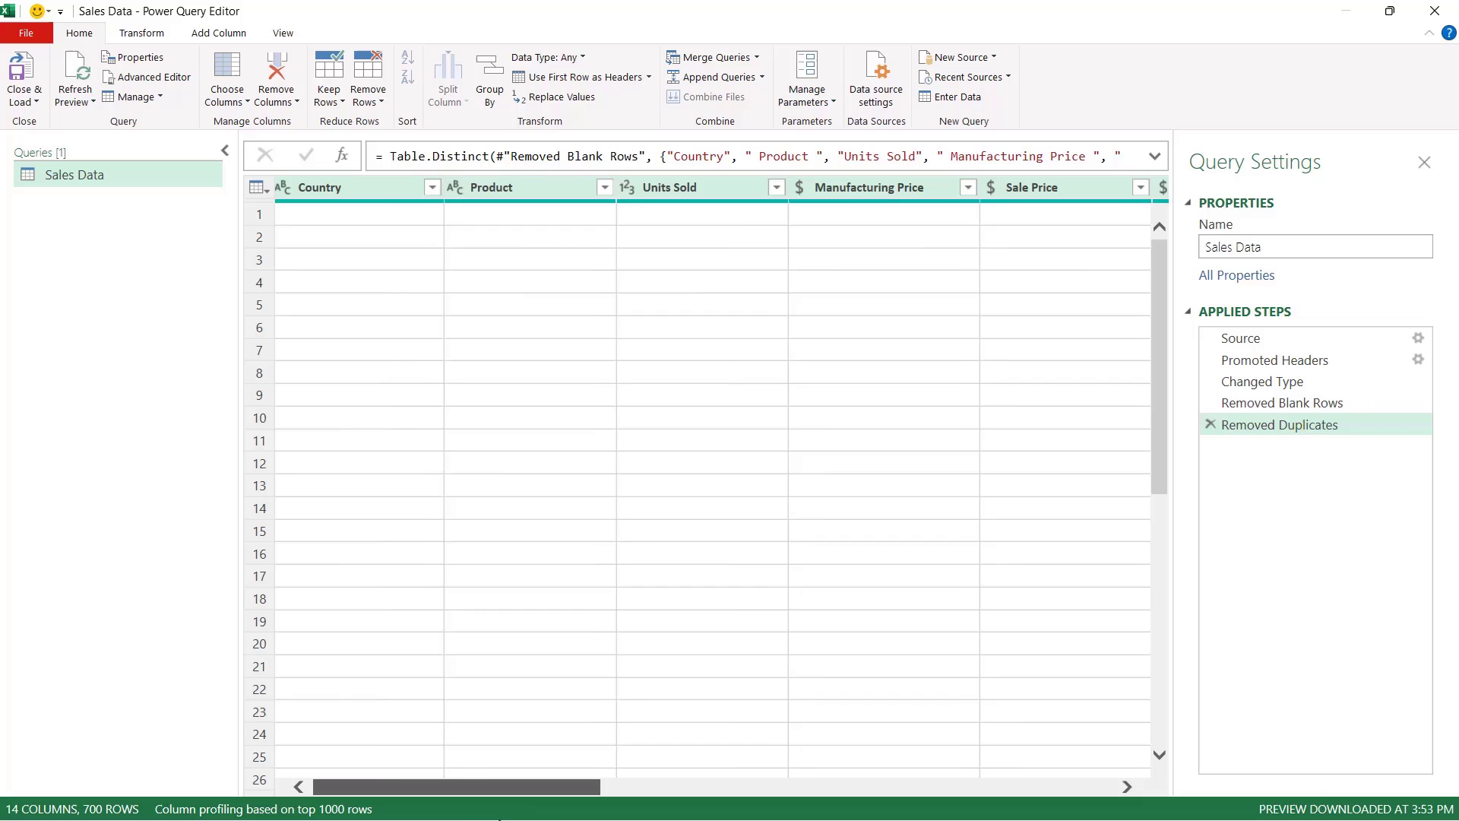
Step: Apply Capitalize Each Word and Trim to the Product column values
click(523, 281)
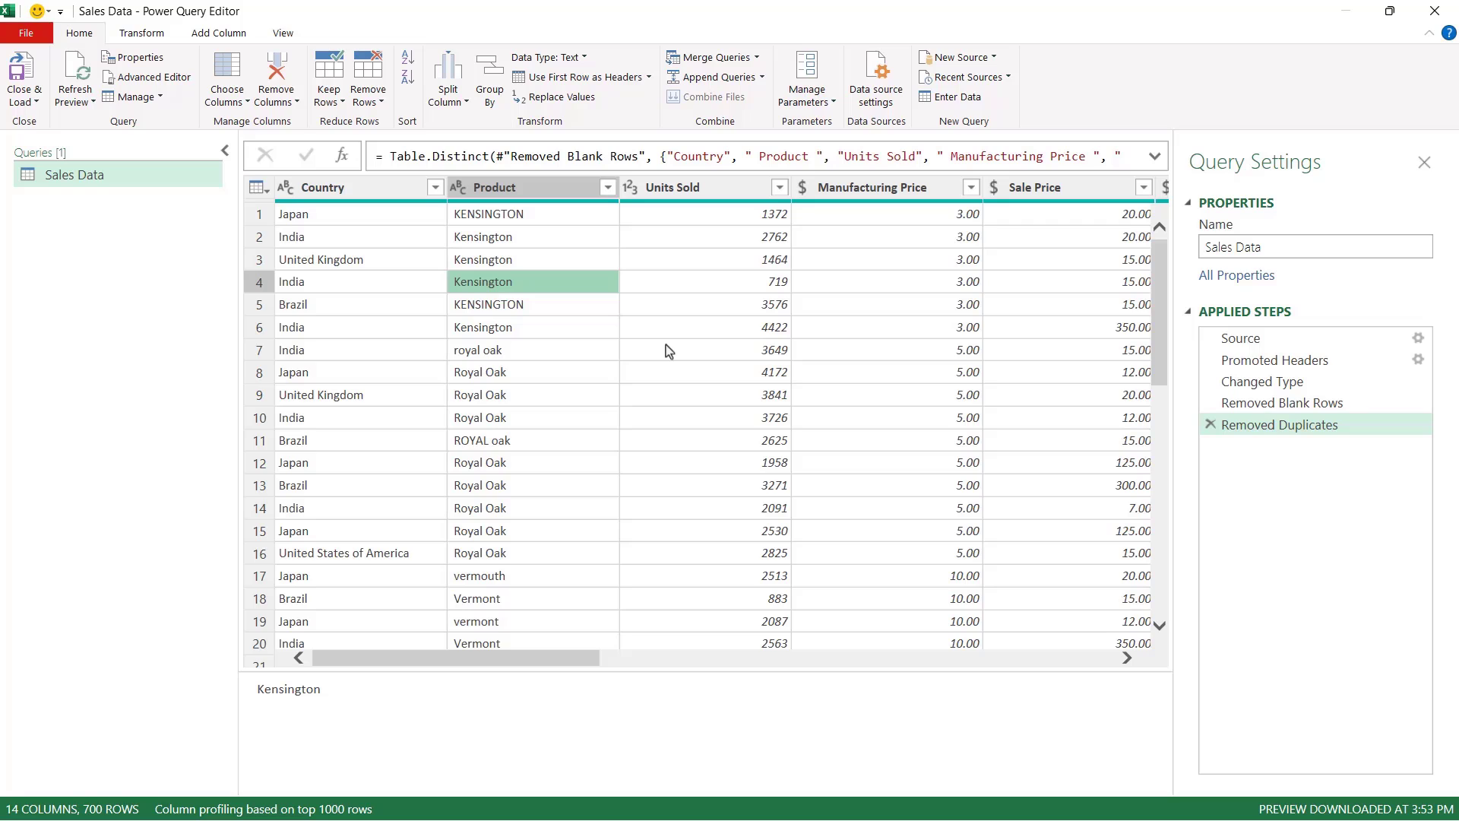
click(502, 187)
click(706, 310)
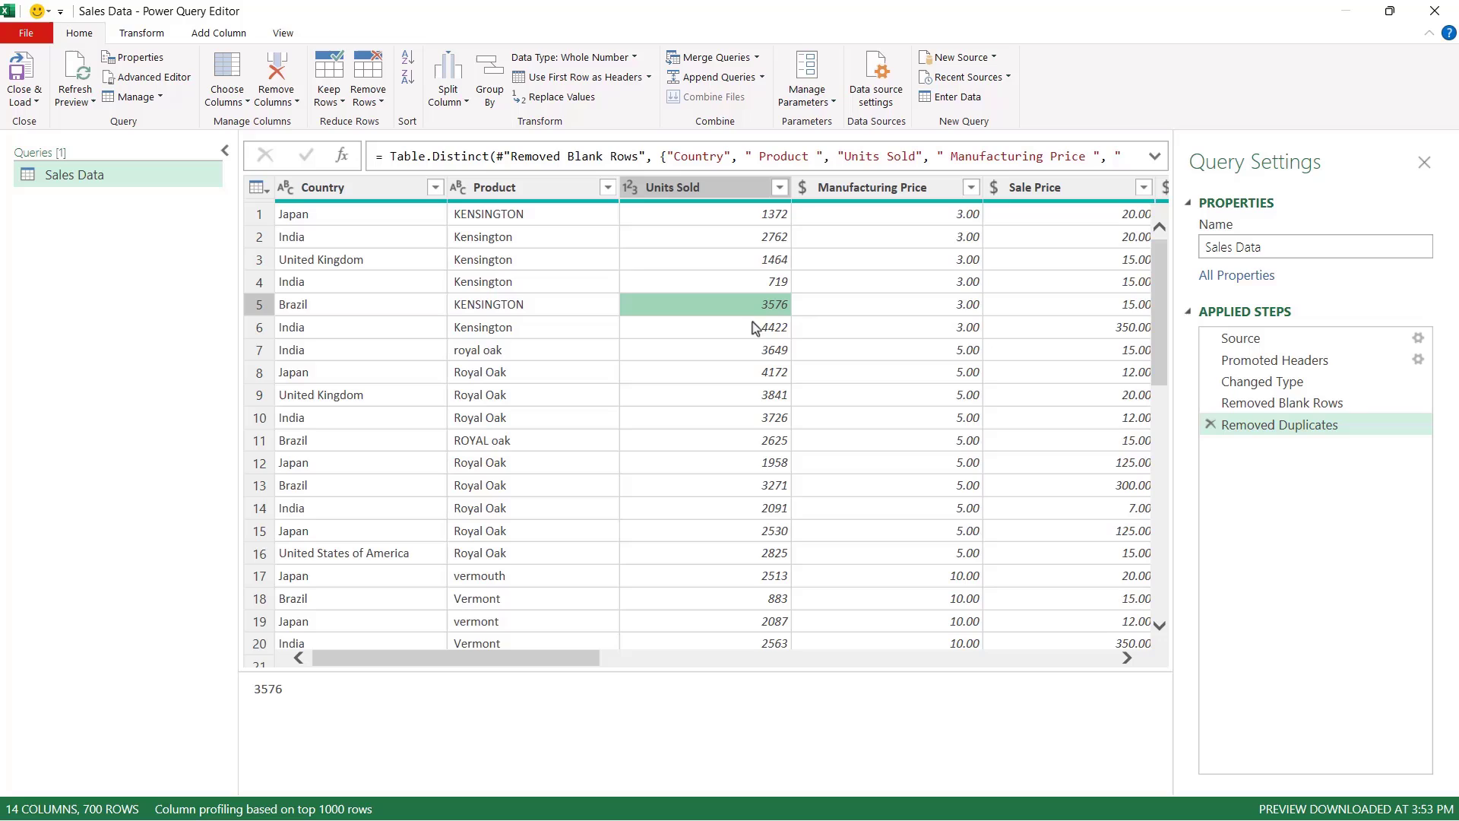
click(502, 187)
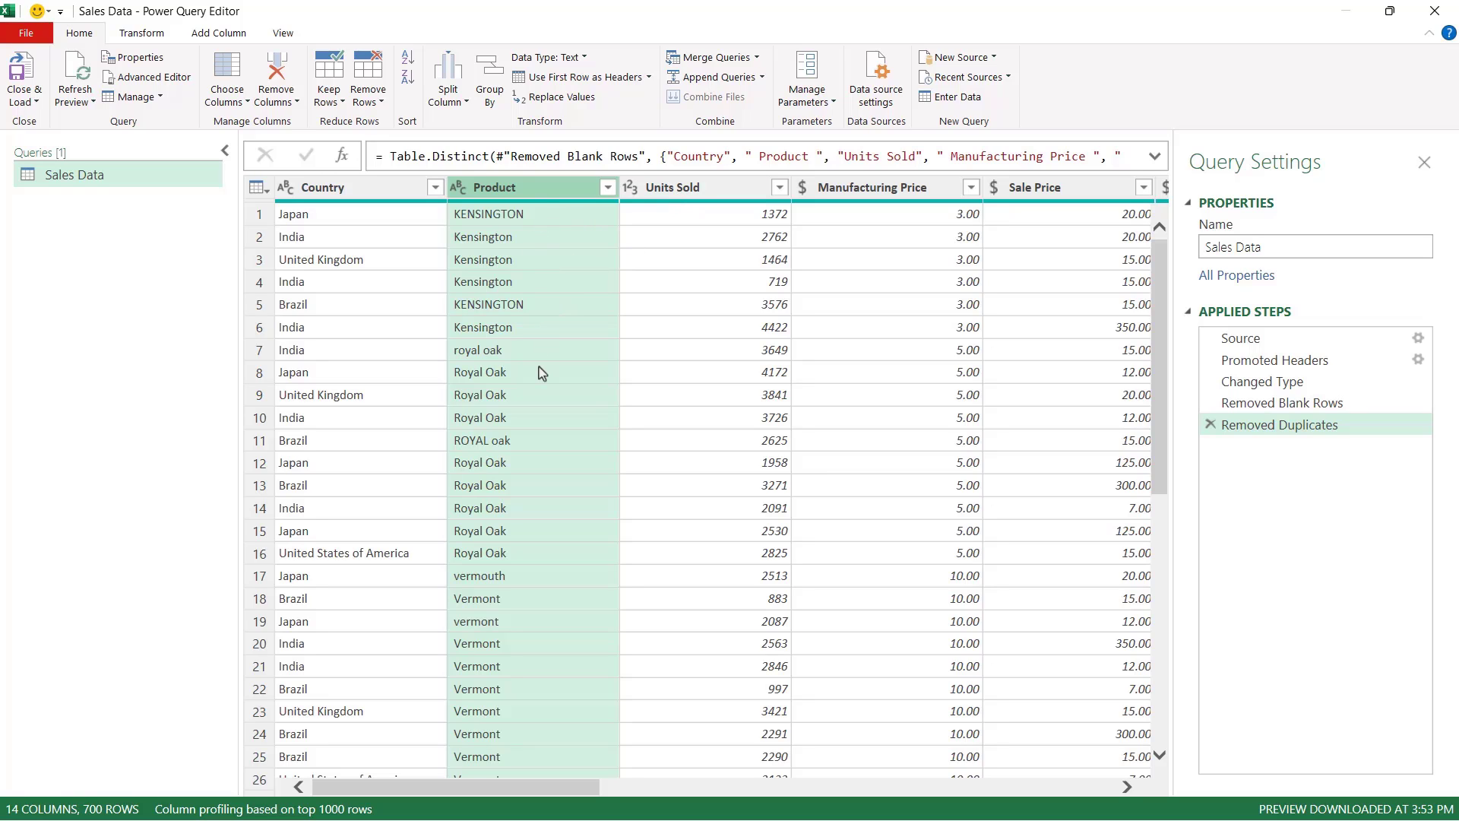
click(143, 34)
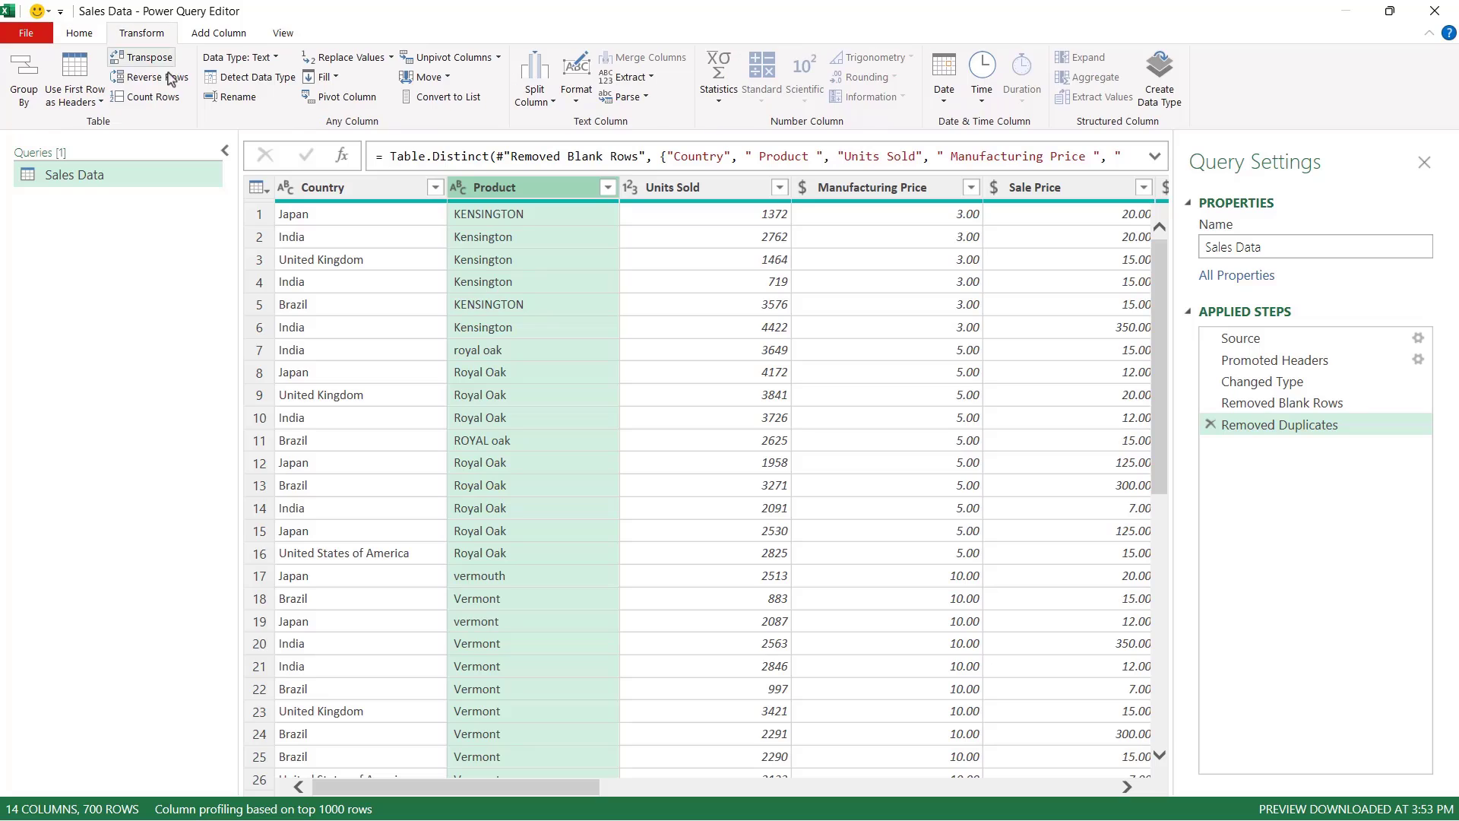
click(576, 102)
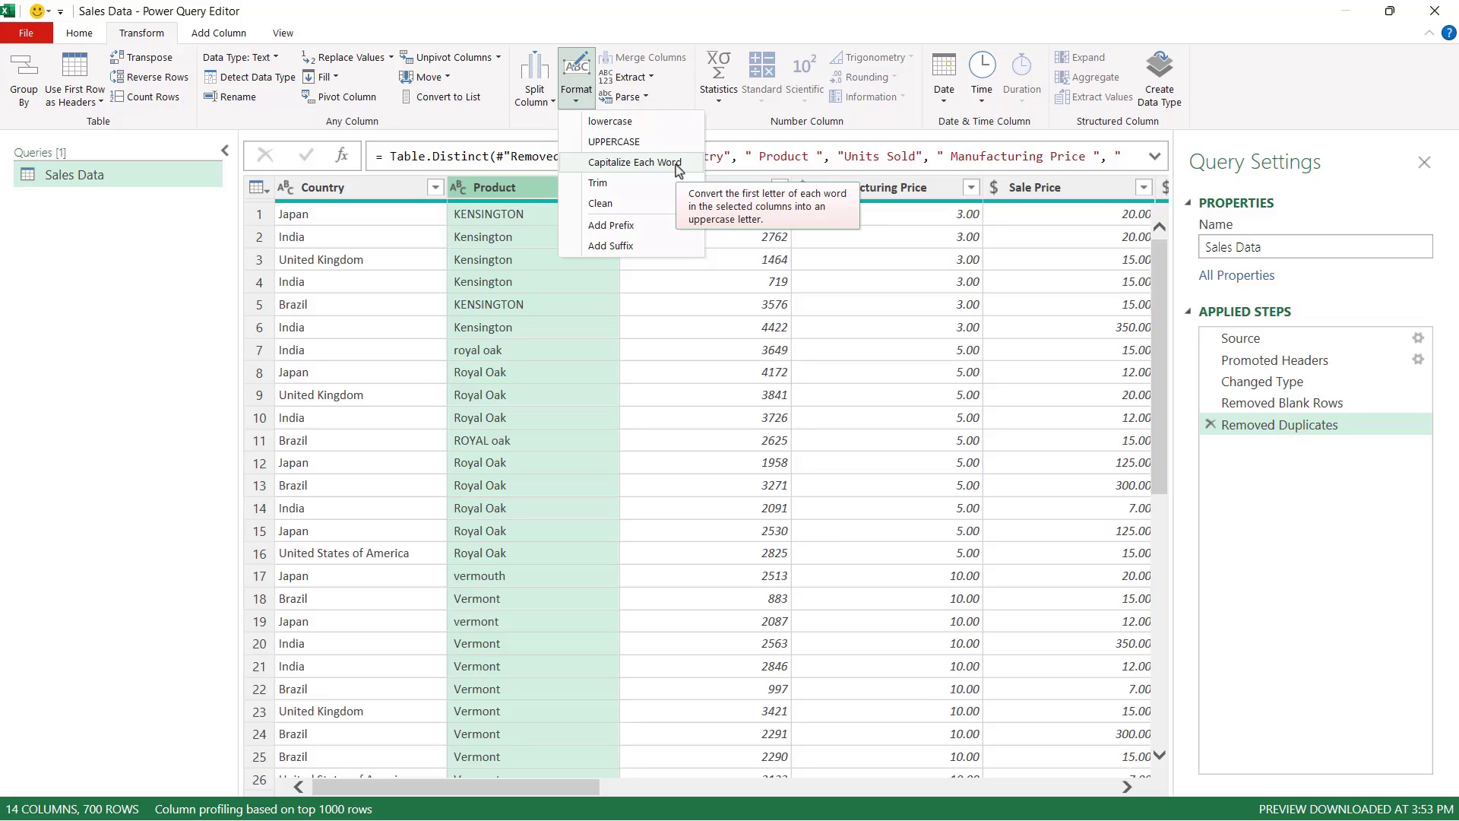
click(634, 162)
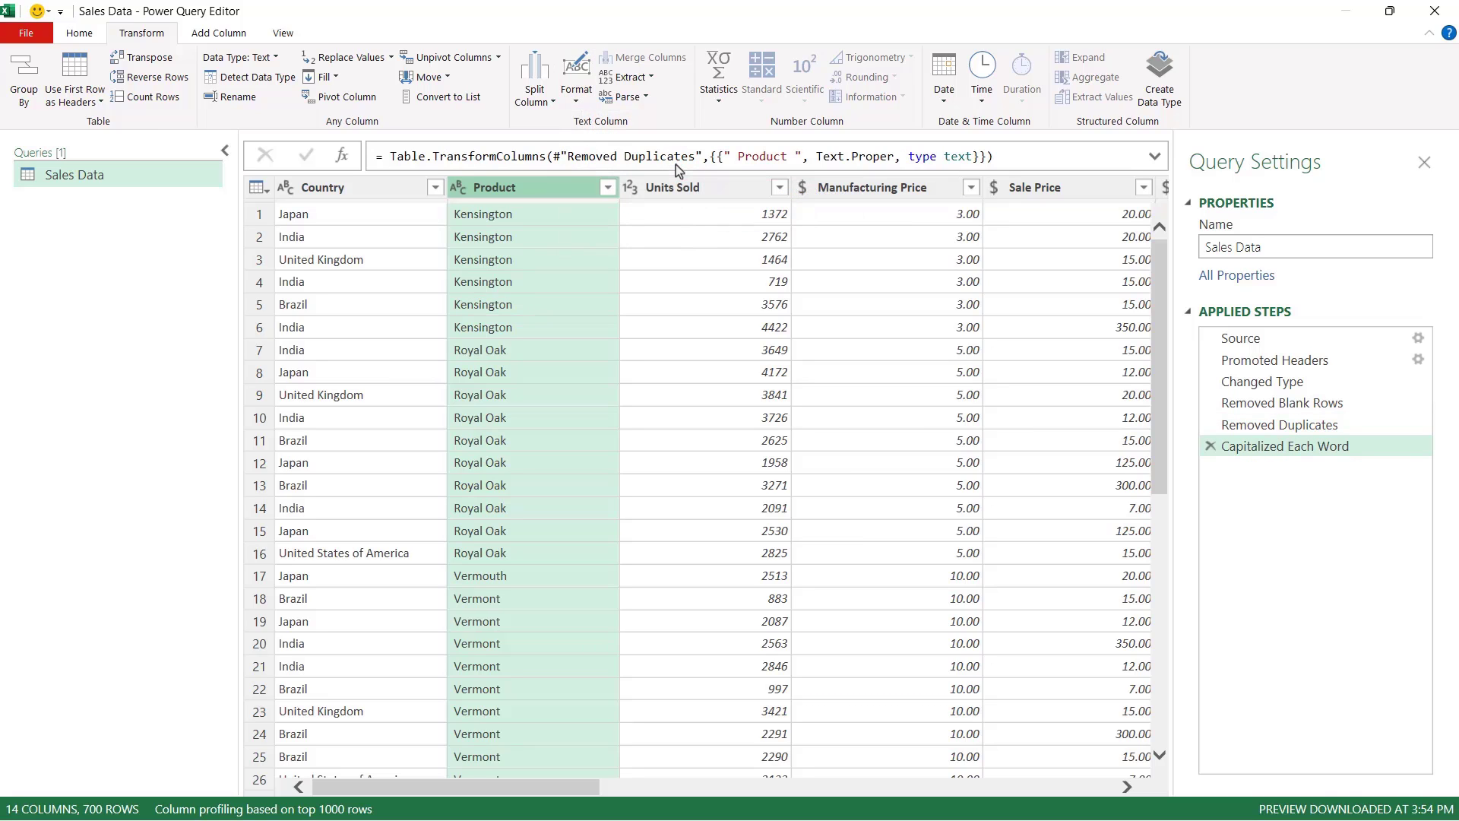
click(576, 105)
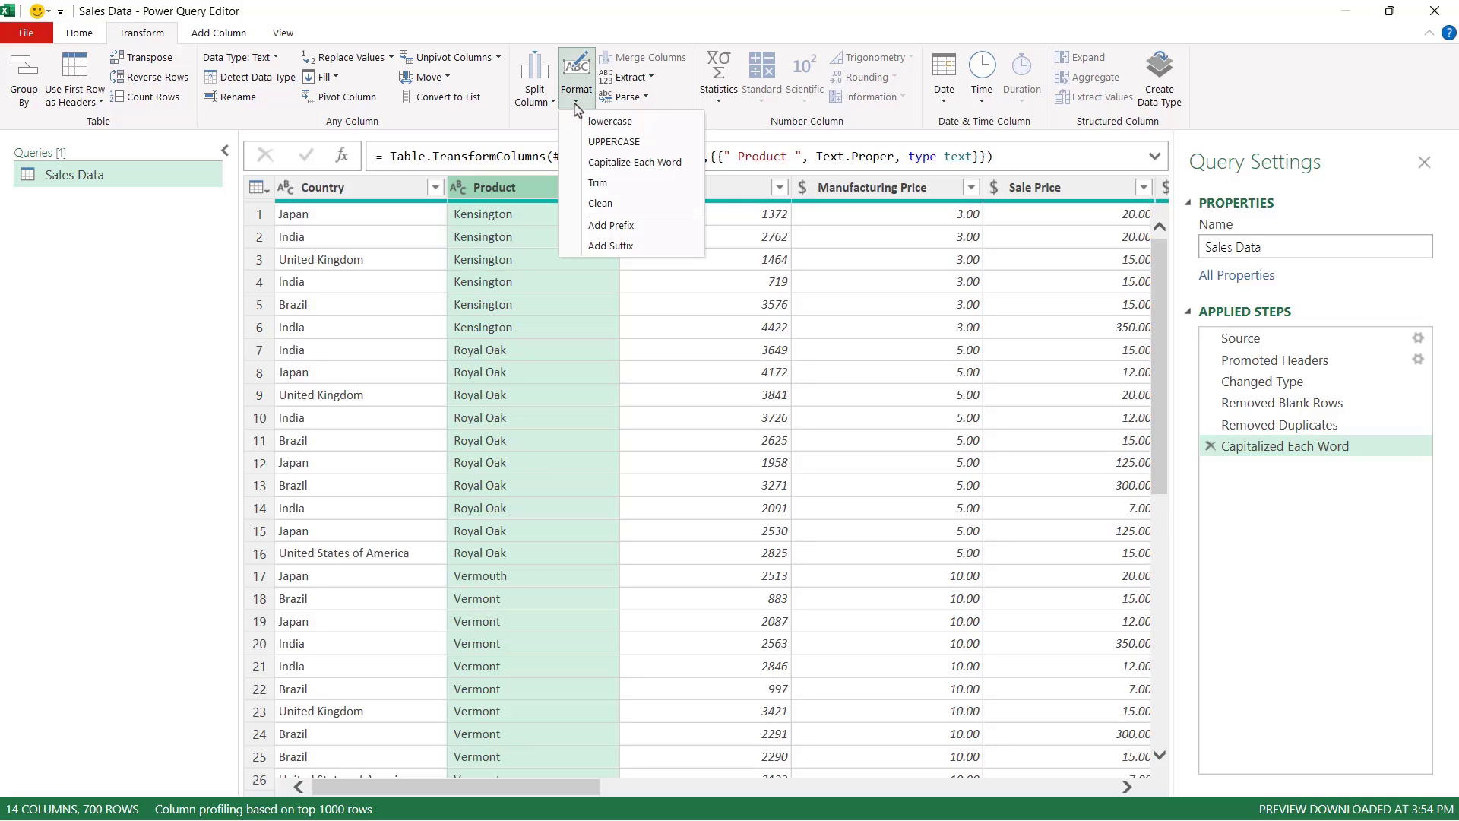
click(597, 184)
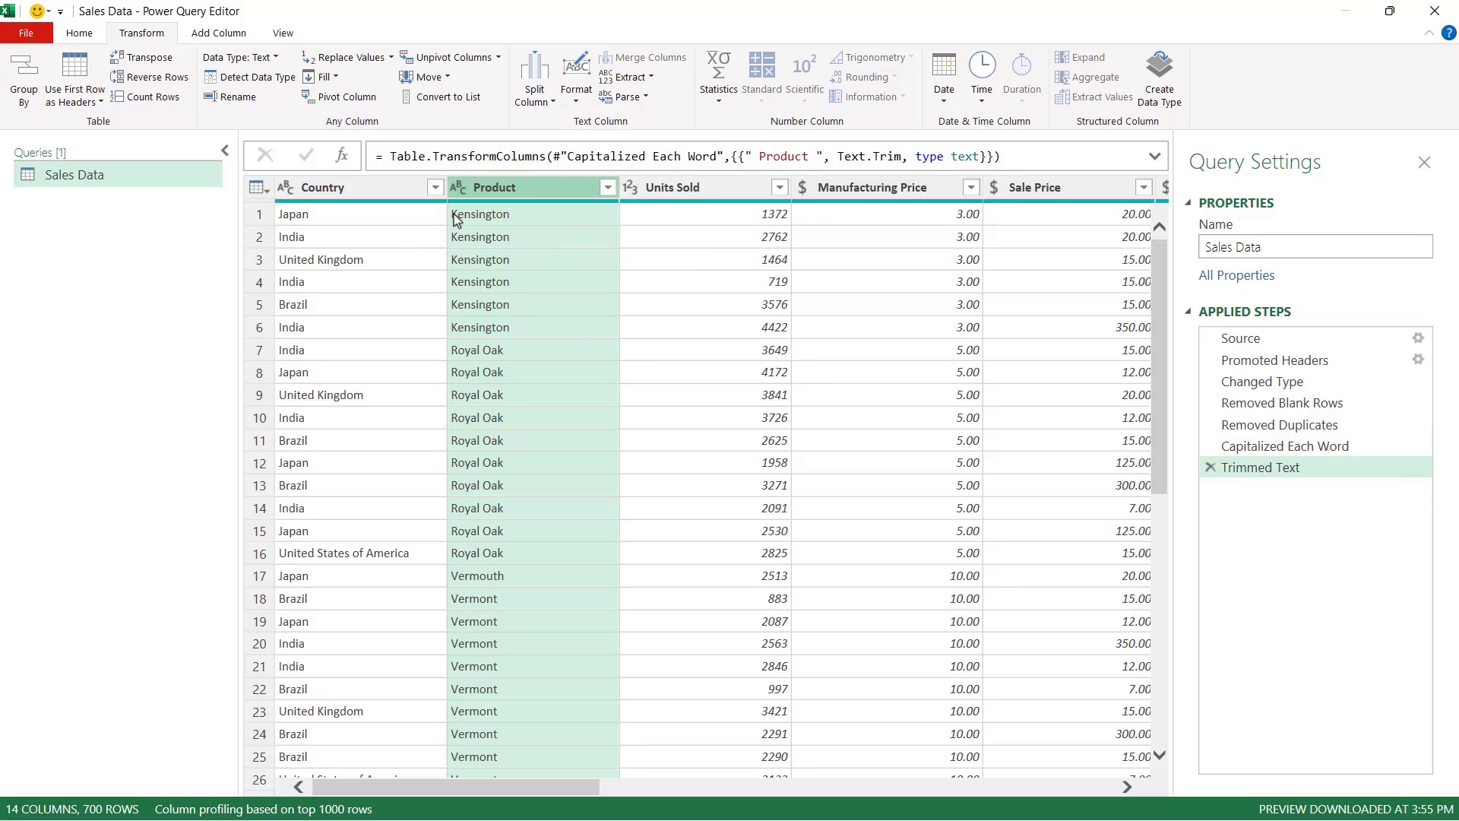
Step: Trim whitespace across the columns and review the Units Sold and Country type options
click(617, 282)
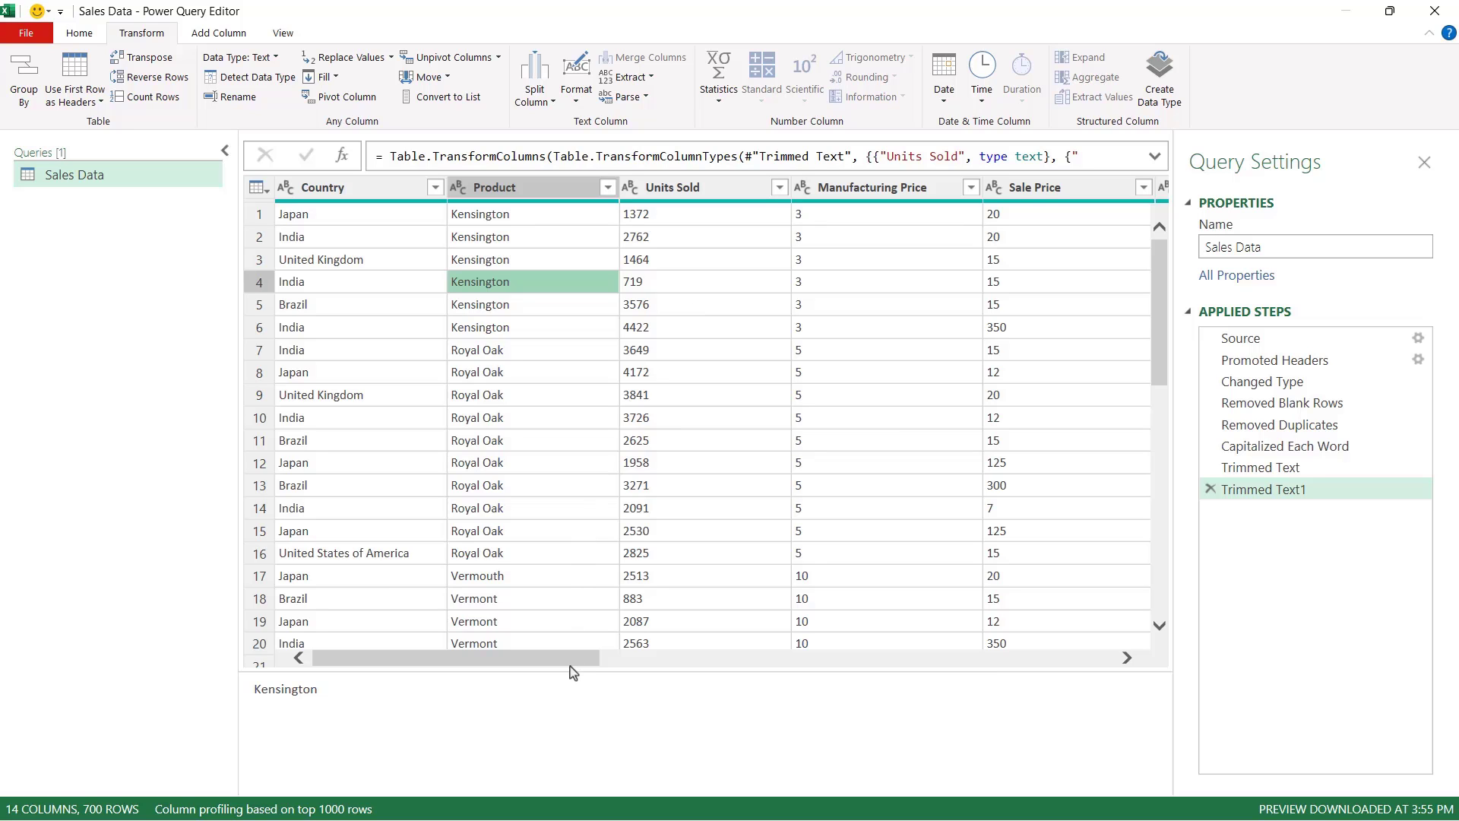
mouse_move(570, 666)
mouse_down()
mouse_move(669, 666)
mouse_move(577, 670)
mouse_up()
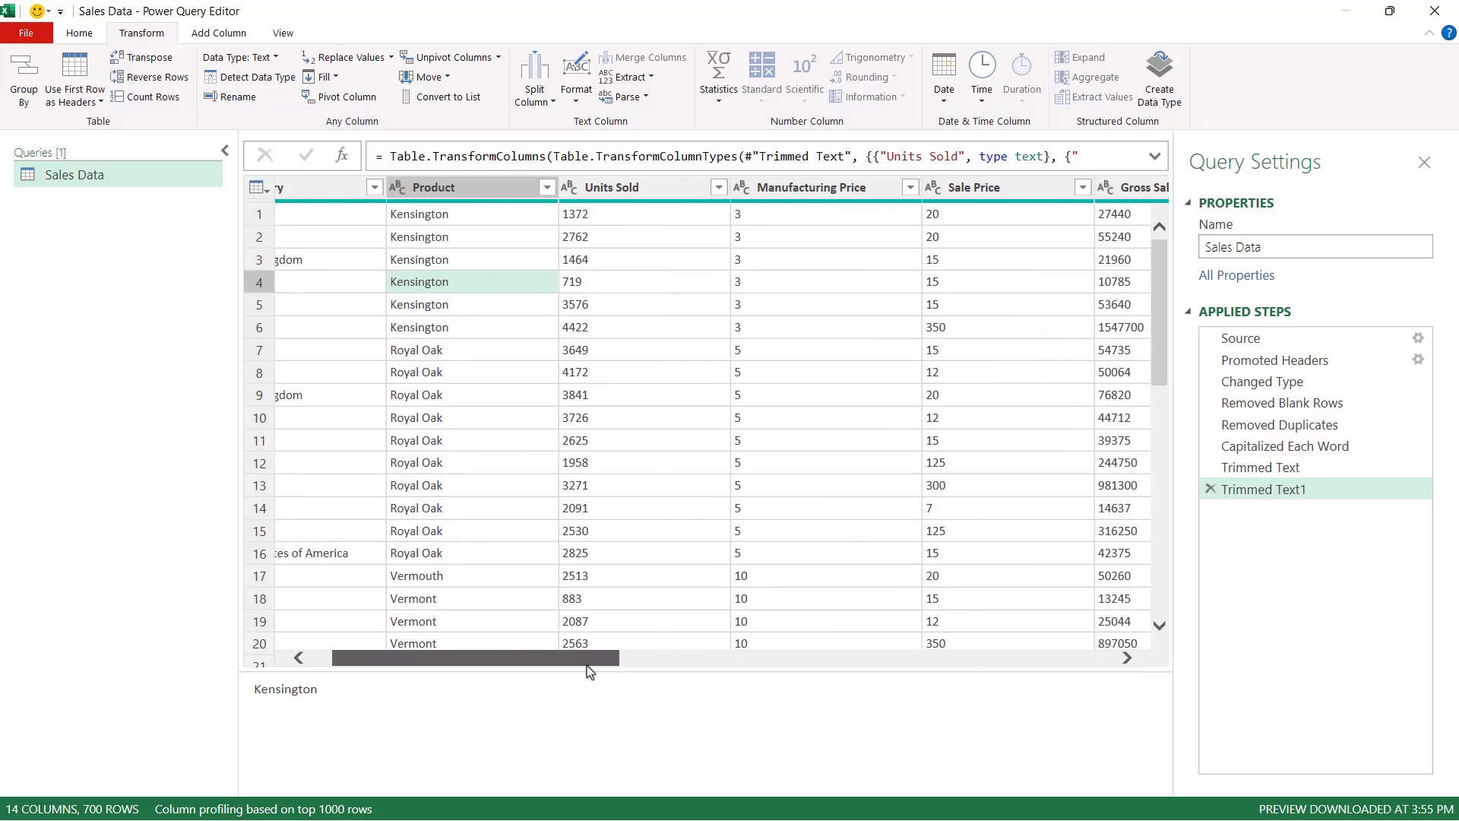
click(645, 192)
click(573, 188)
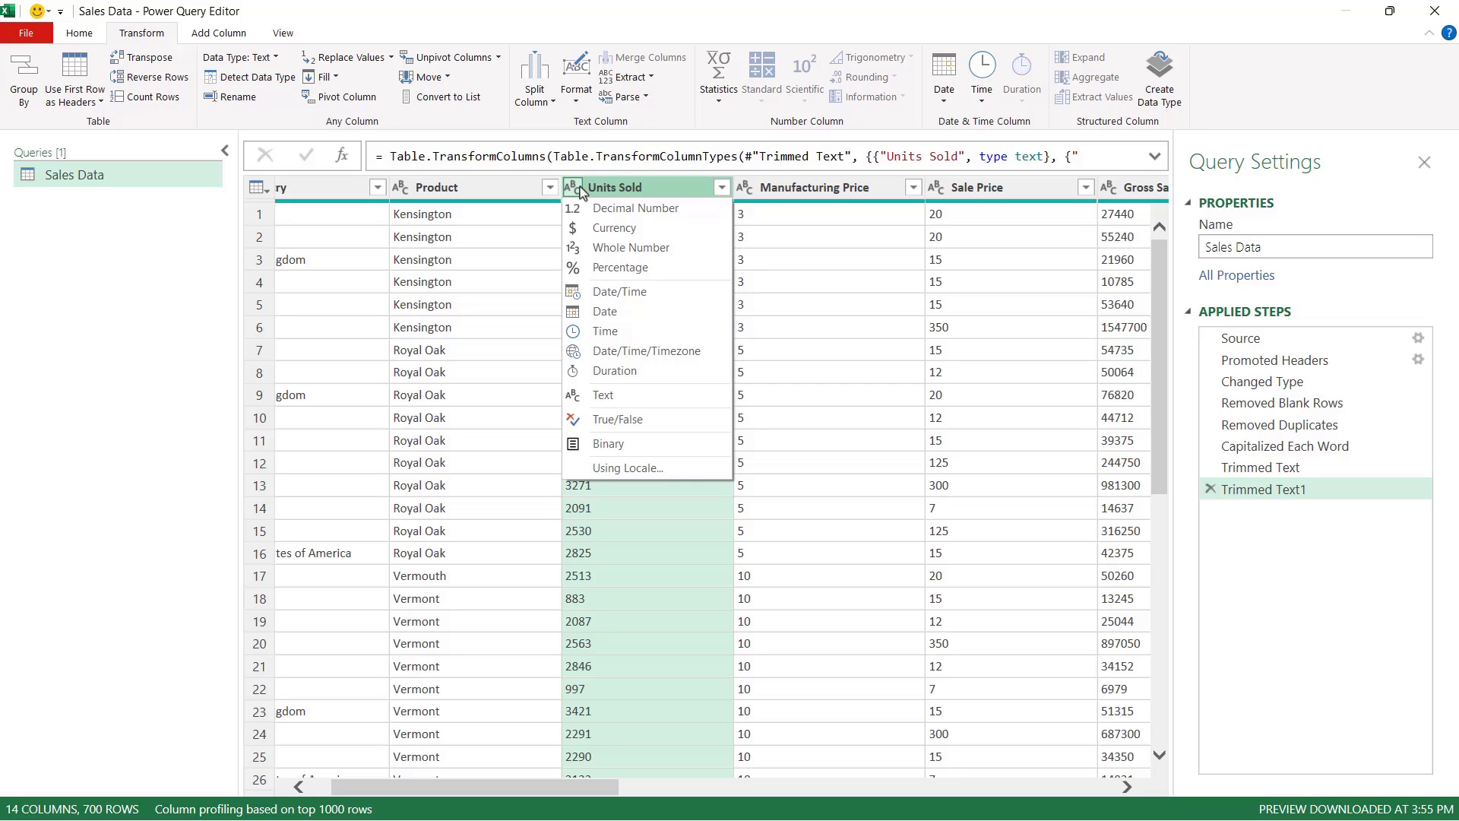
click(887, 285)
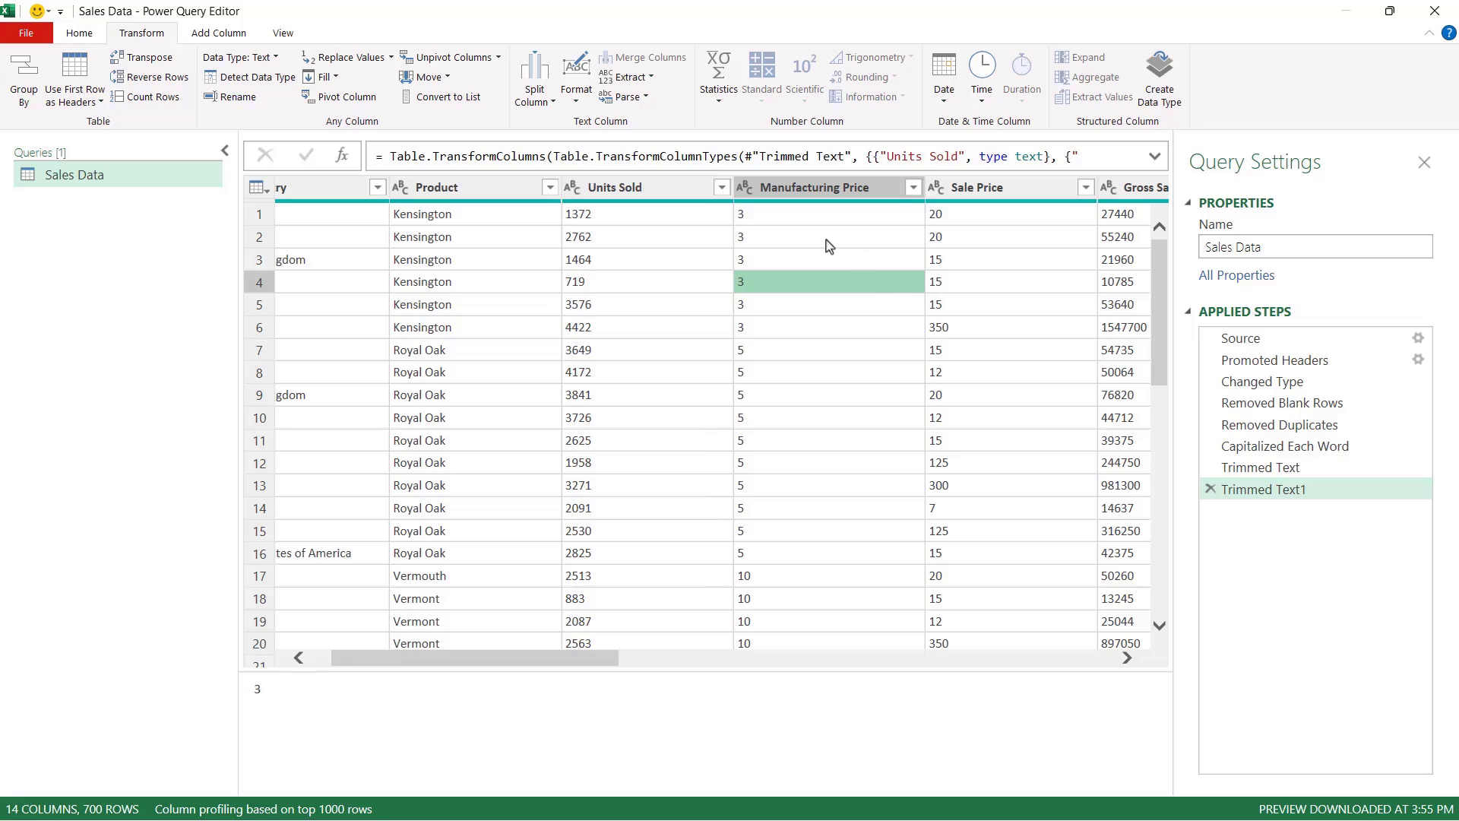
drag(601, 658, 582, 658)
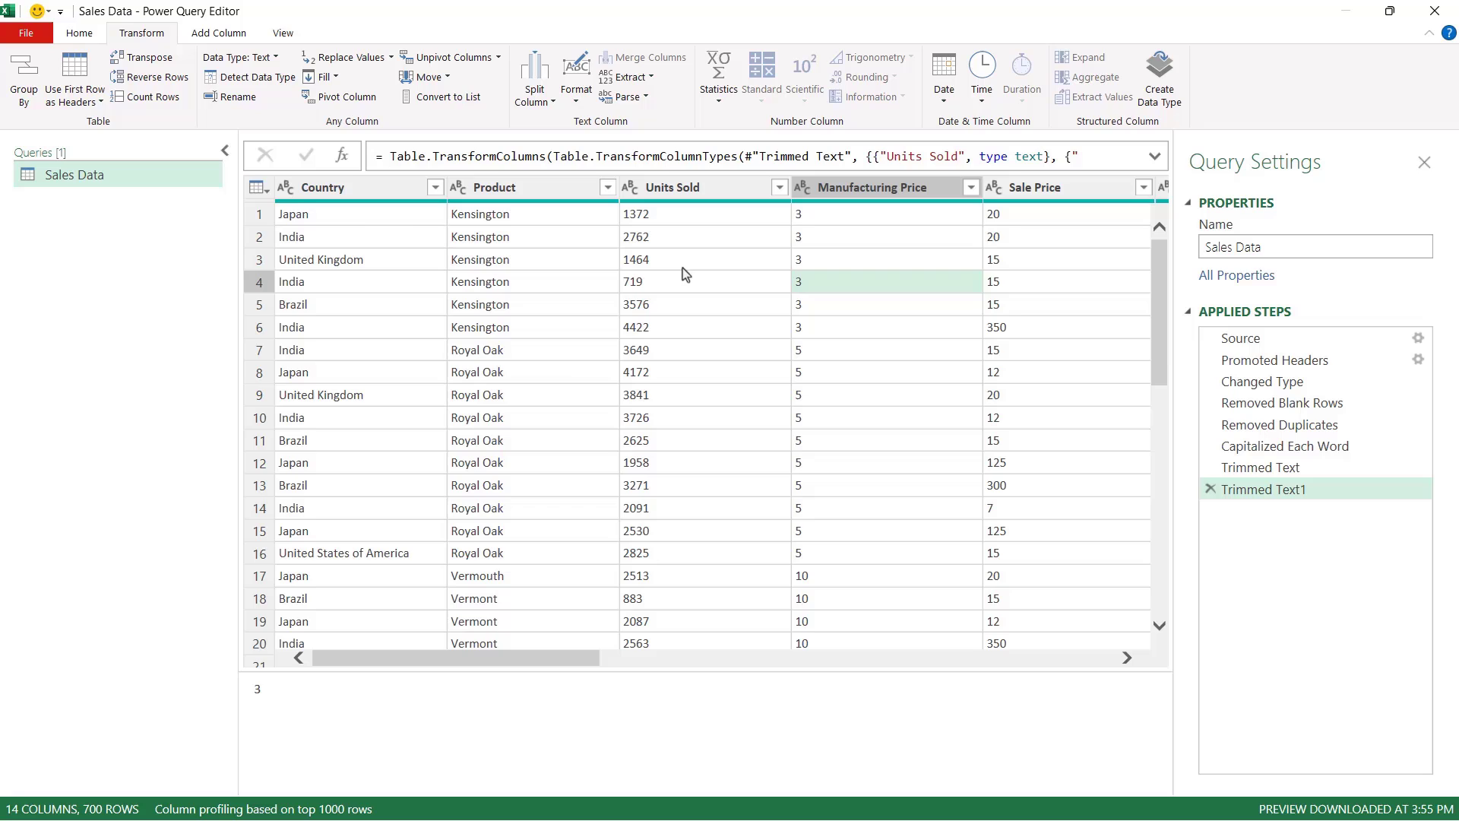
click(286, 188)
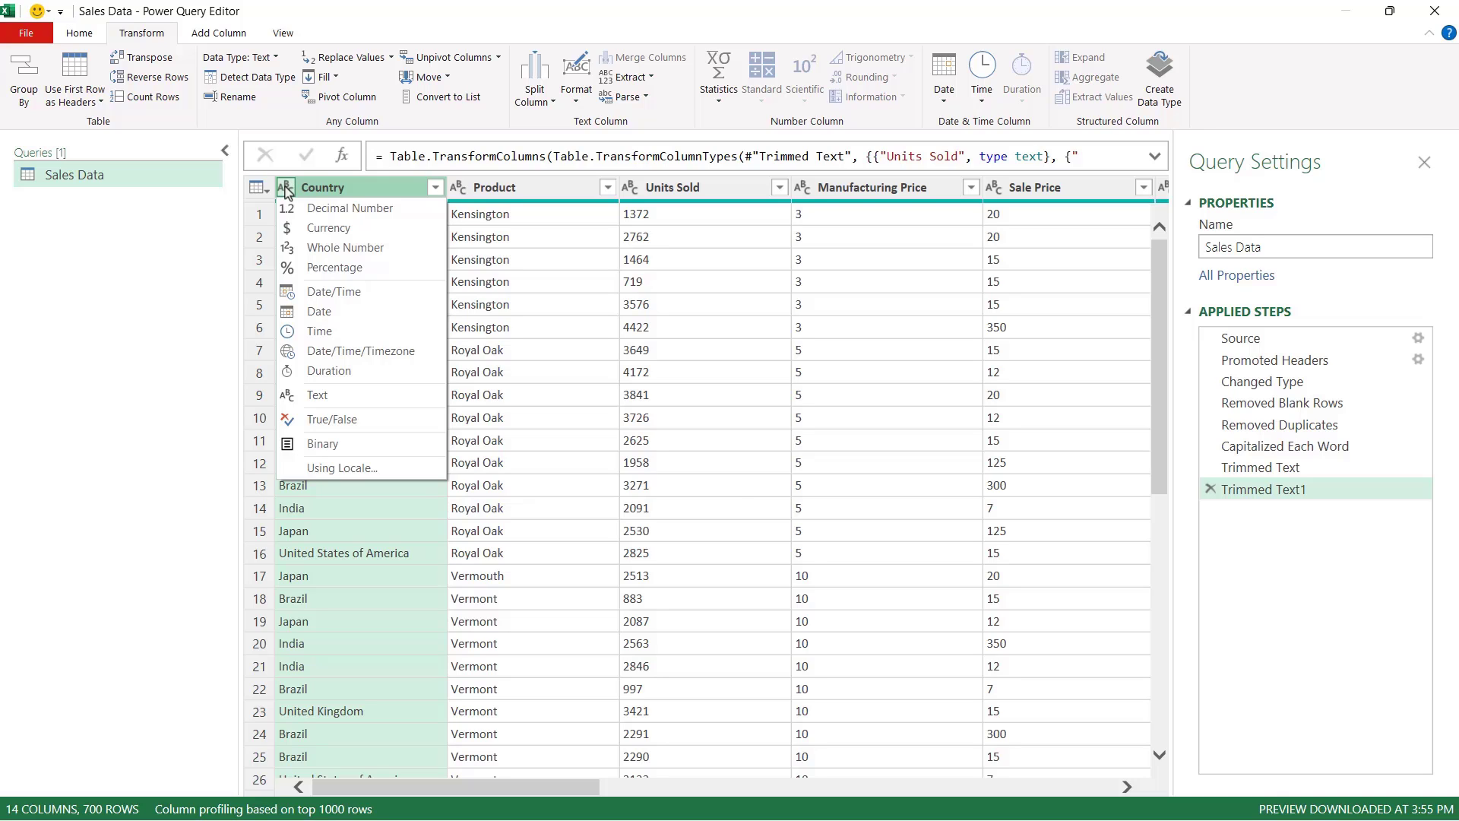
click(522, 194)
click(522, 194)
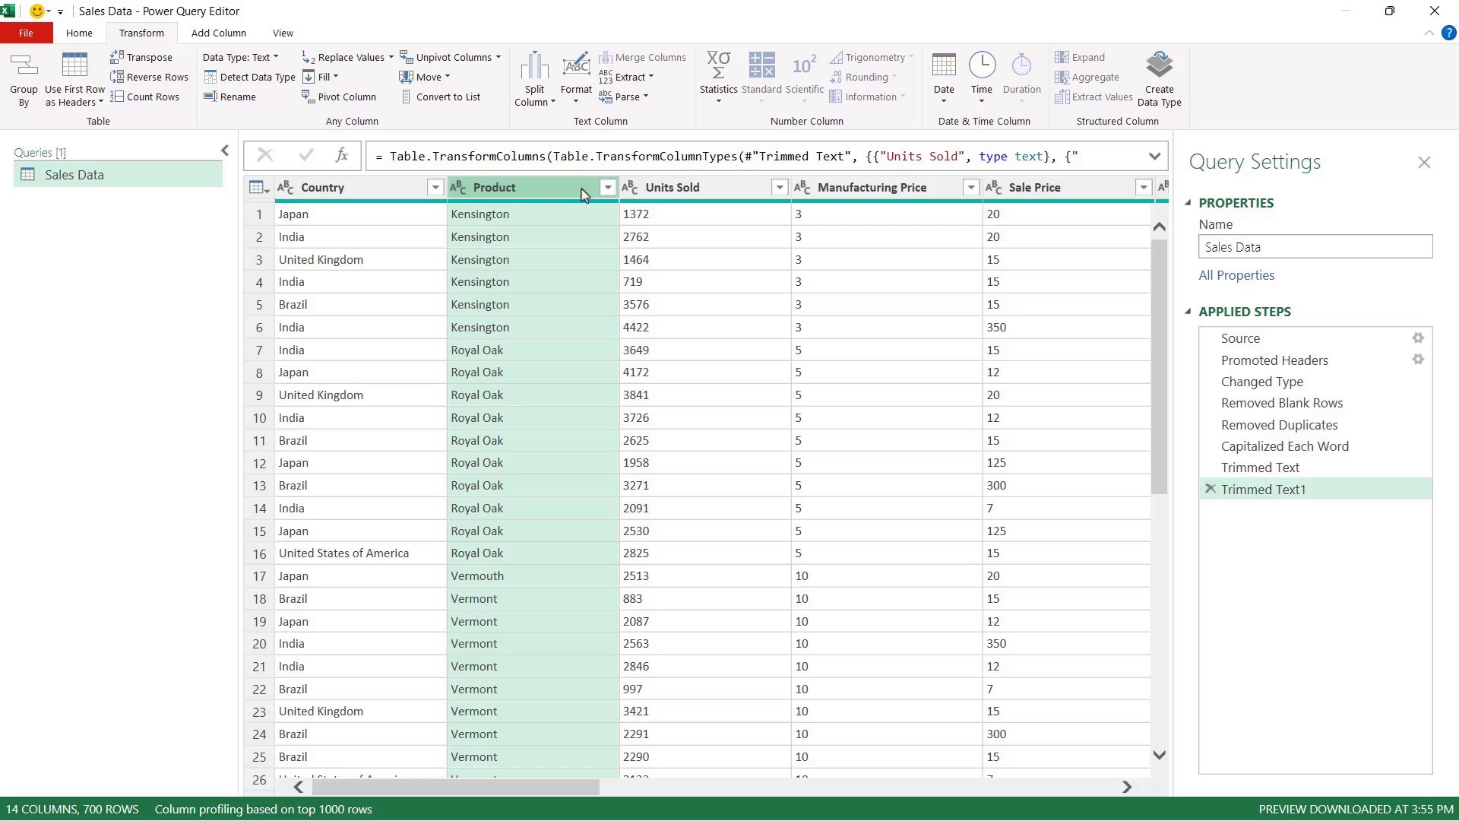
Step: Make Units Sold a Whole Number and Sale Price and Manufacturing Price Currency
click(659, 190)
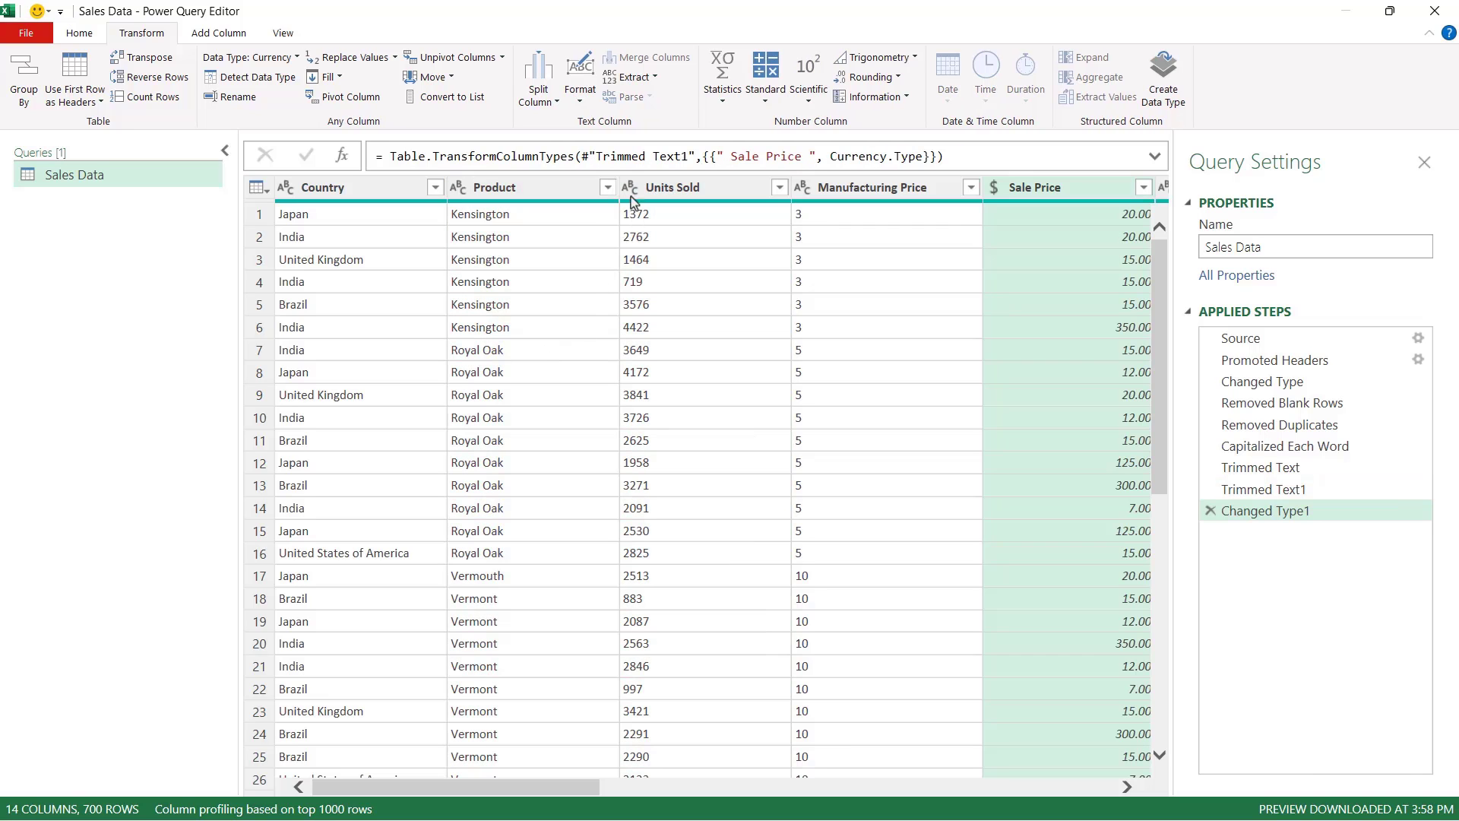
click(631, 188)
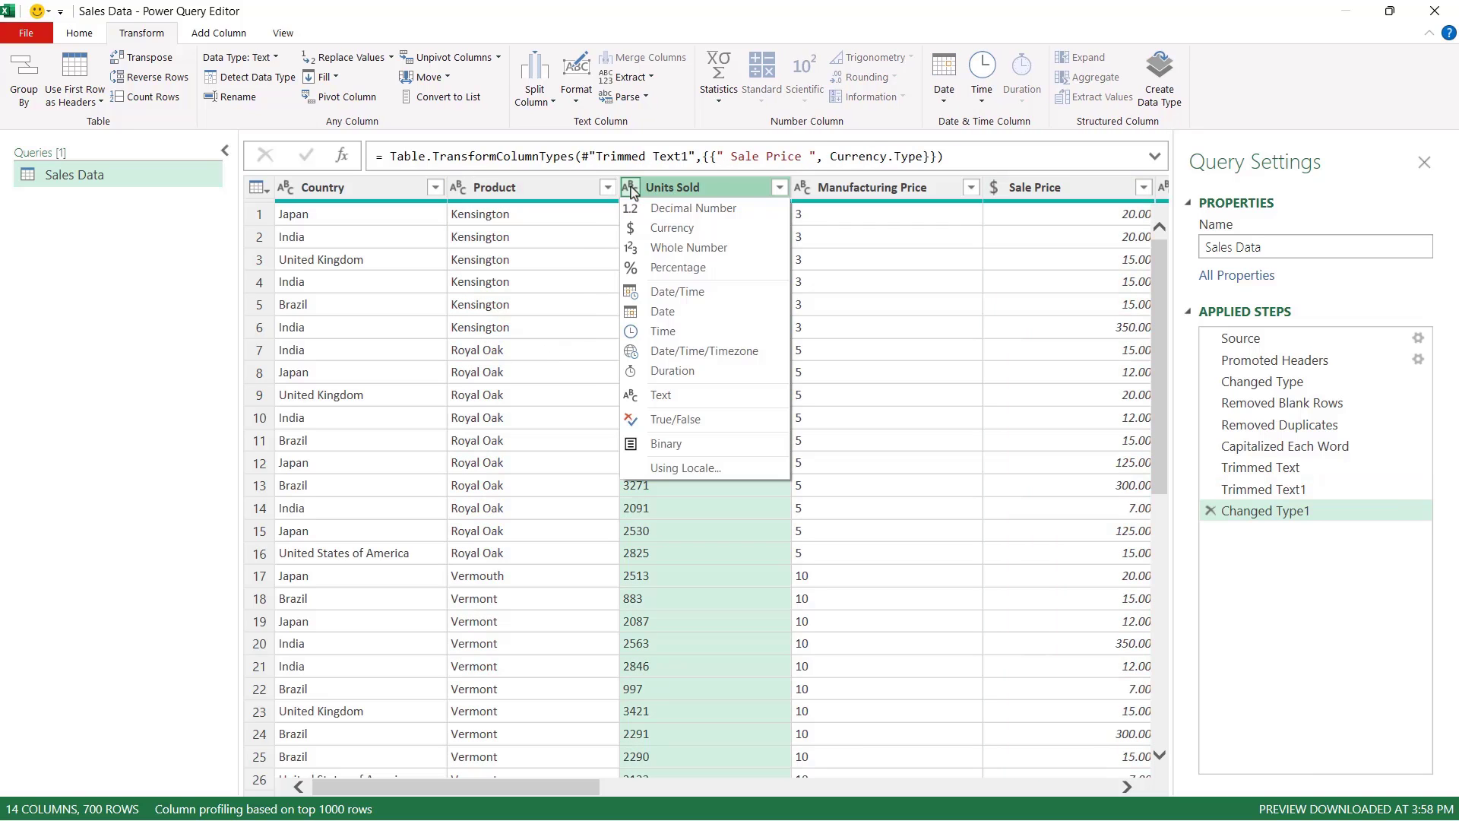
click(689, 248)
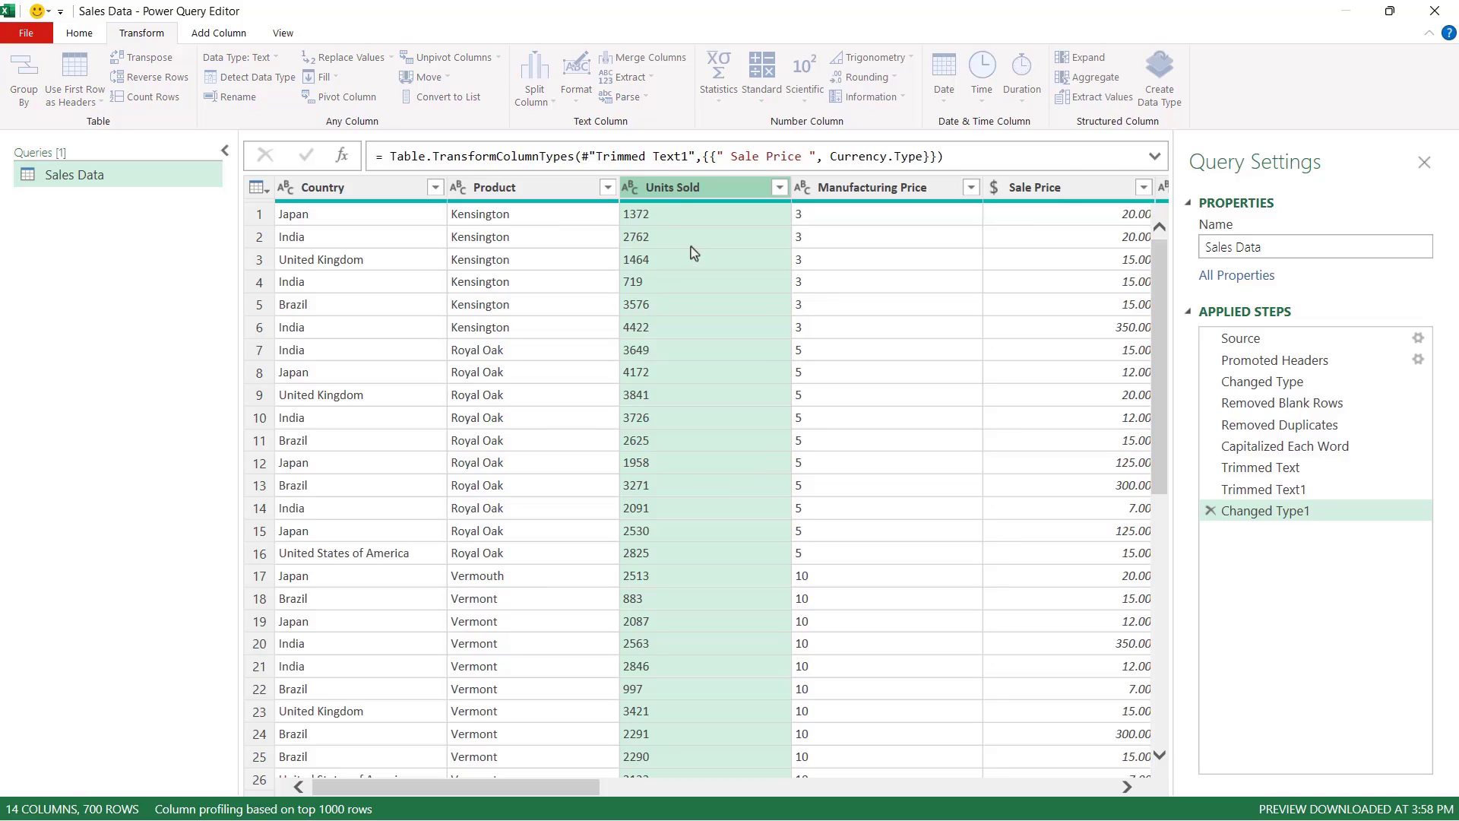
click(801, 188)
click(844, 225)
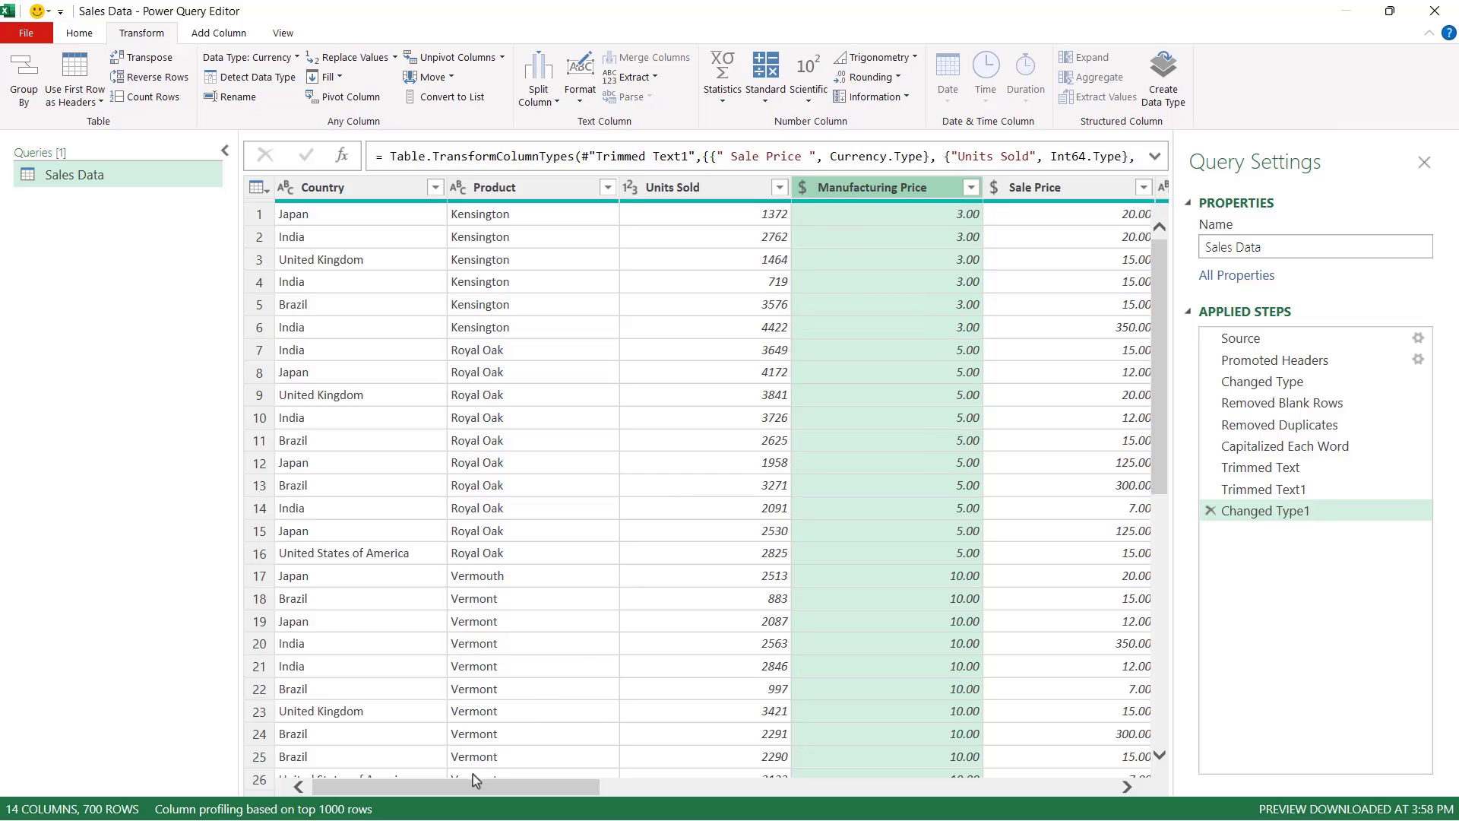
drag(469, 790, 670, 795)
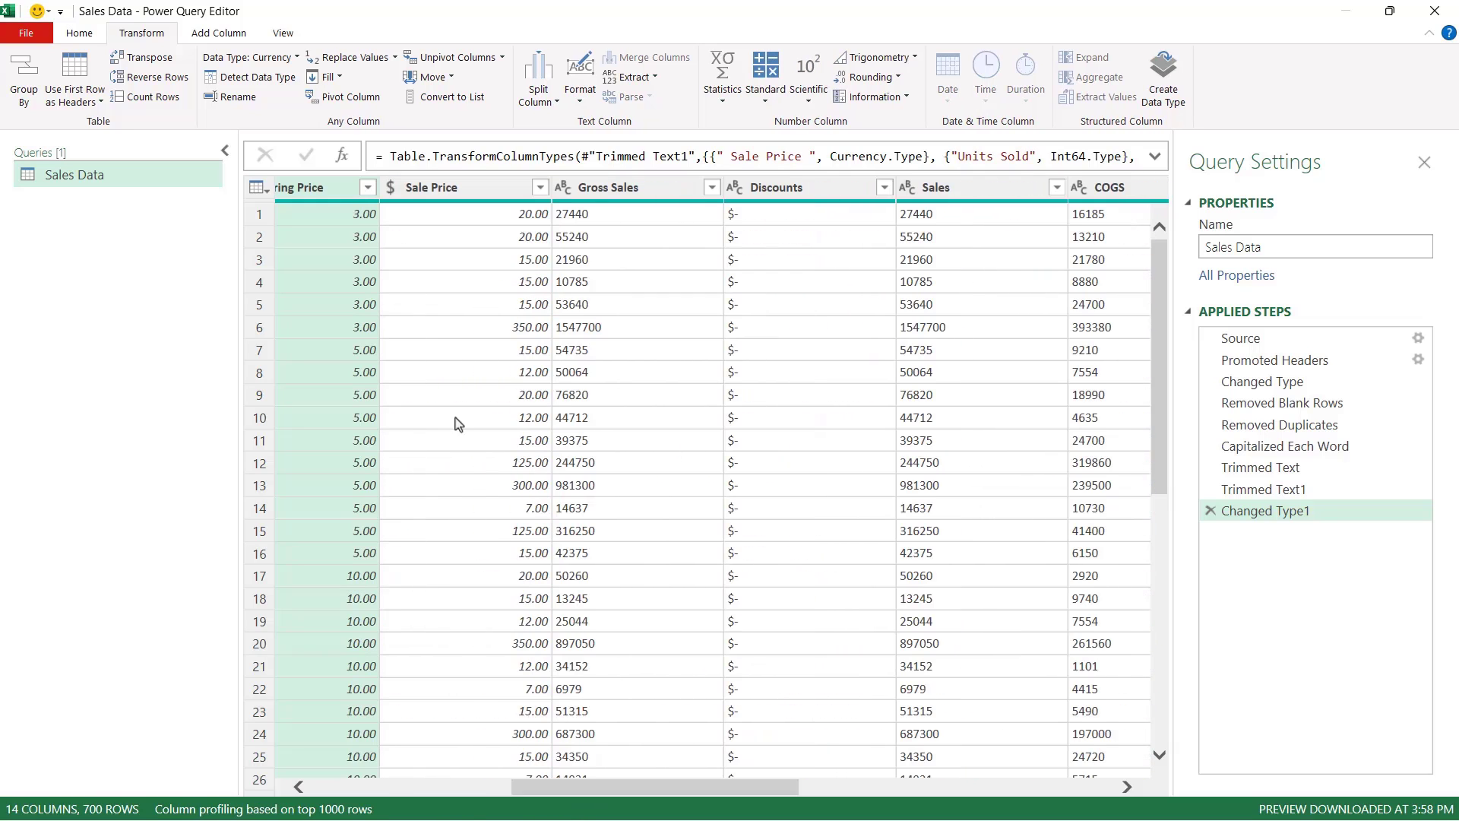
Step: Set Sale Price and Gross Sales to Currency type
click(392, 187)
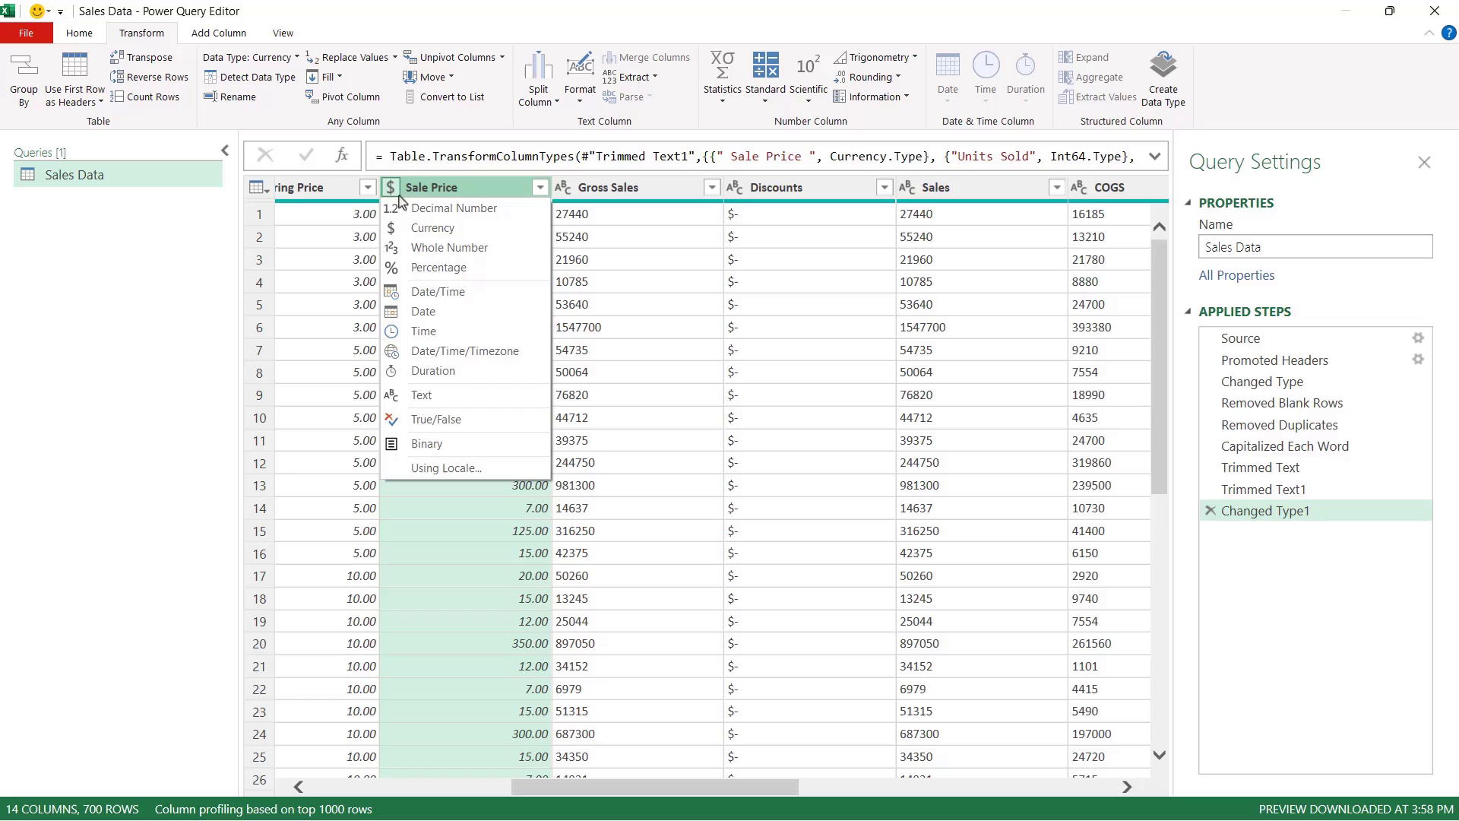
click(417, 229)
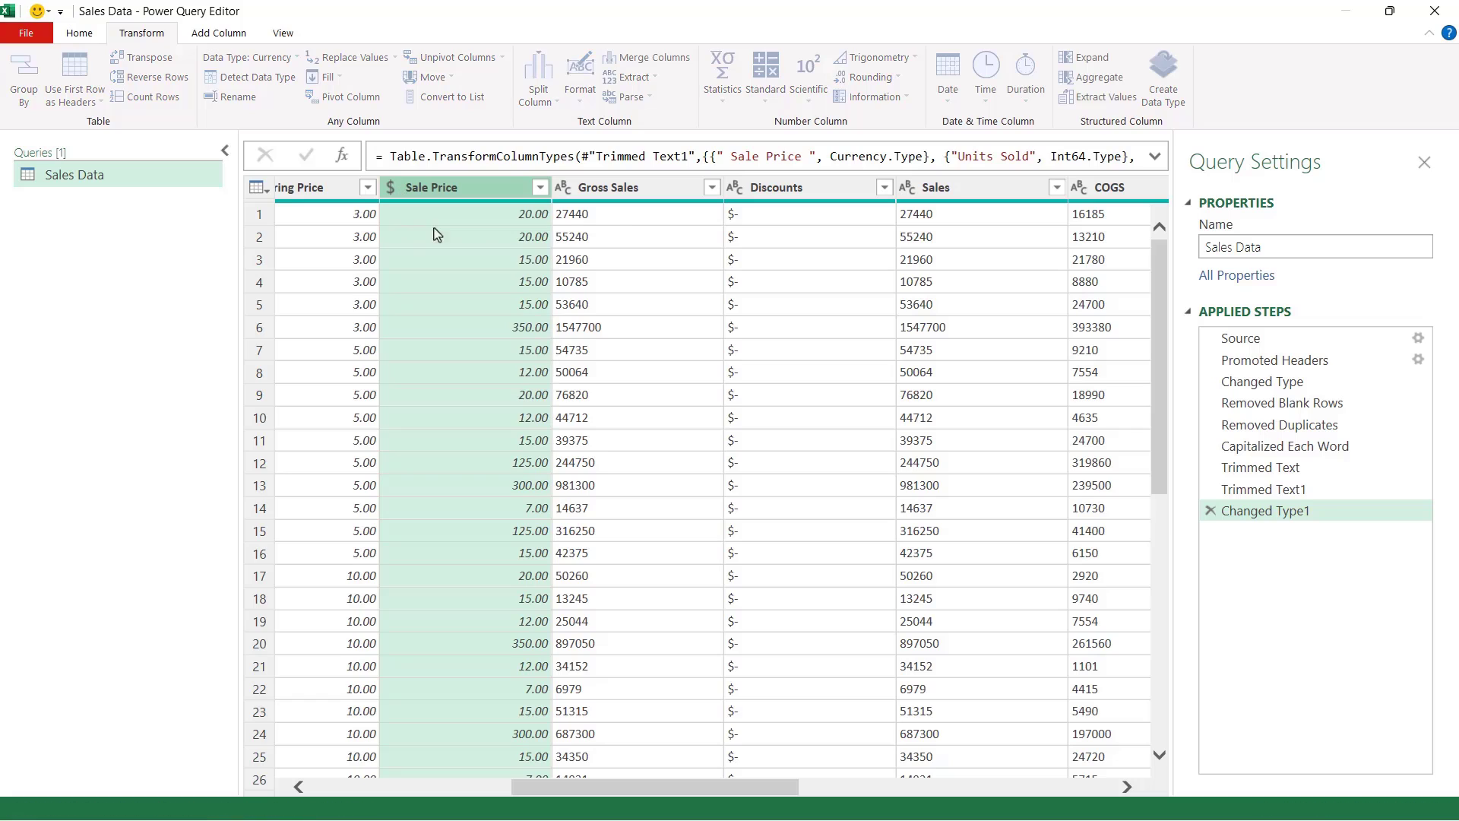
click(566, 192)
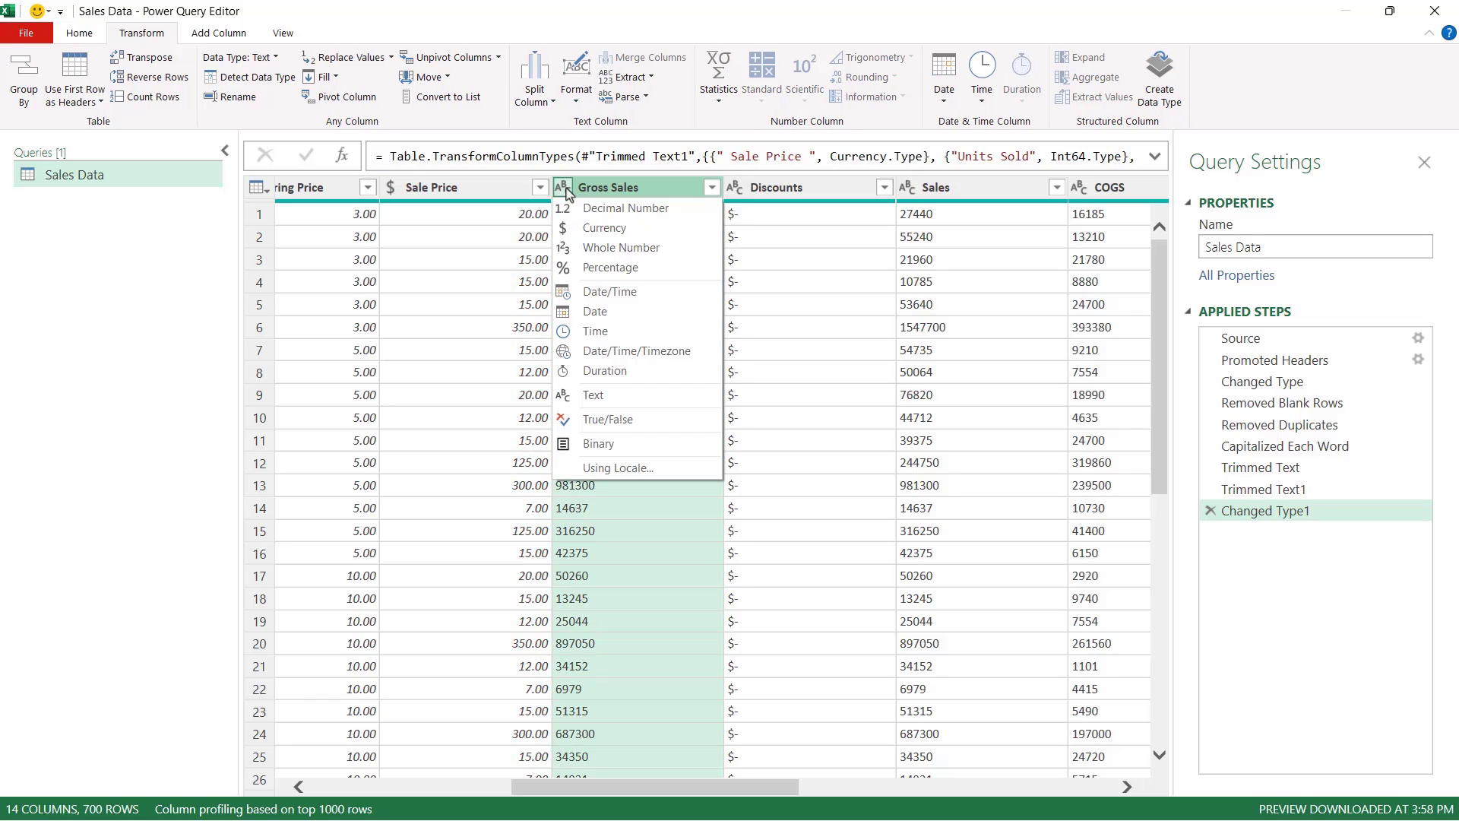
click(609, 230)
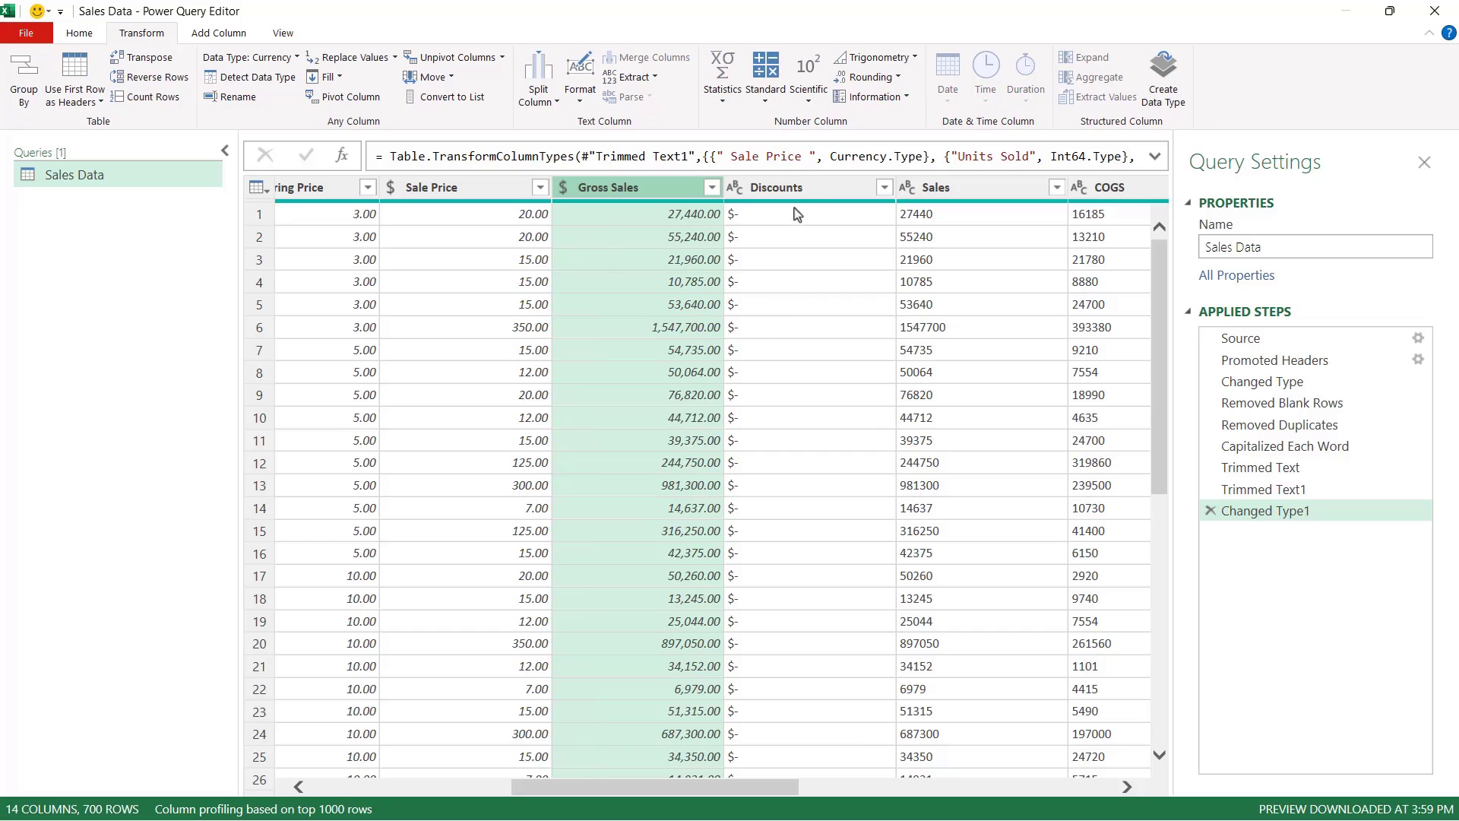
scroll(813, 304, down, 15)
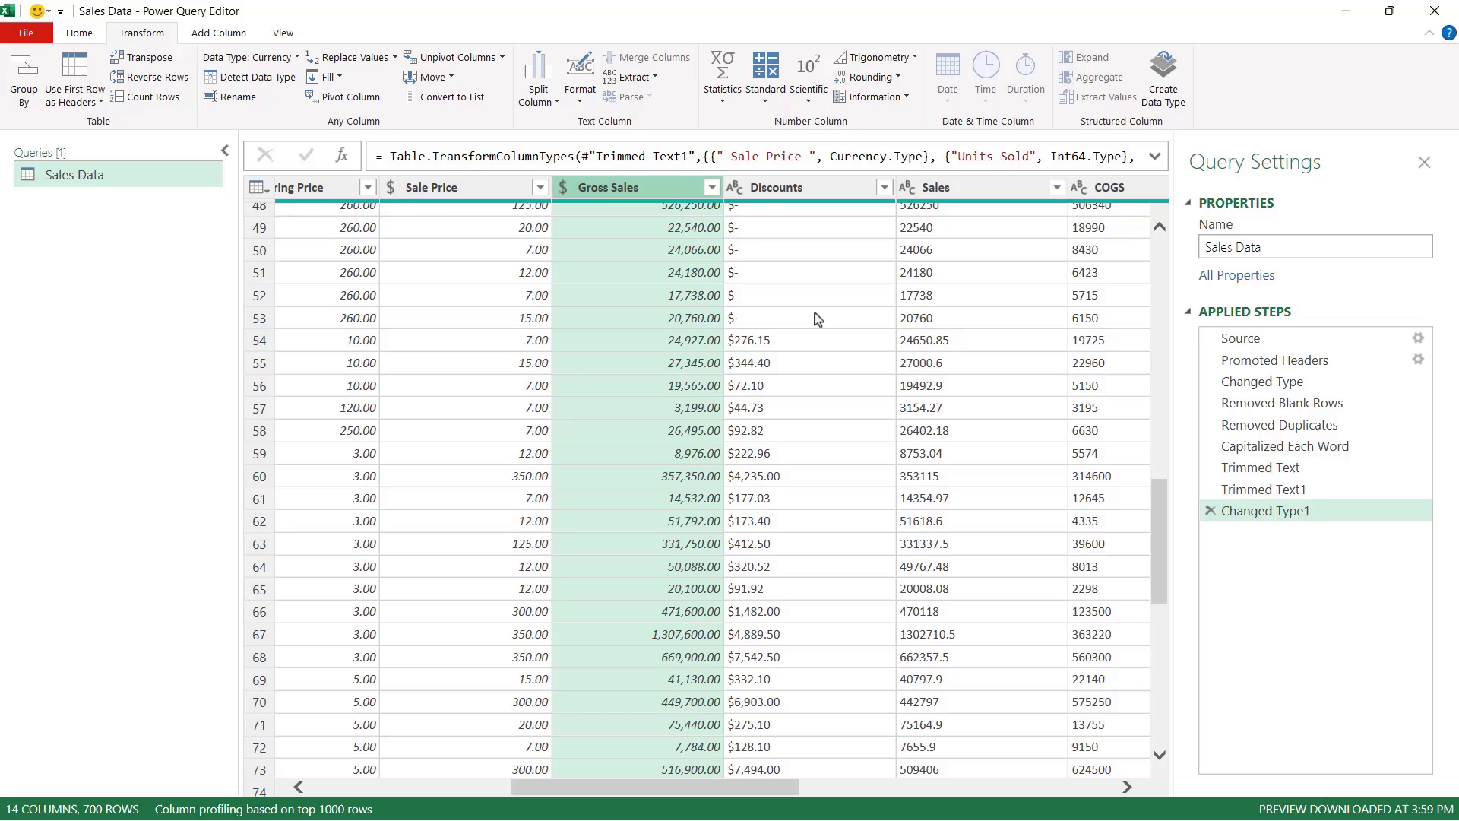
scroll(817, 317, up, 15)
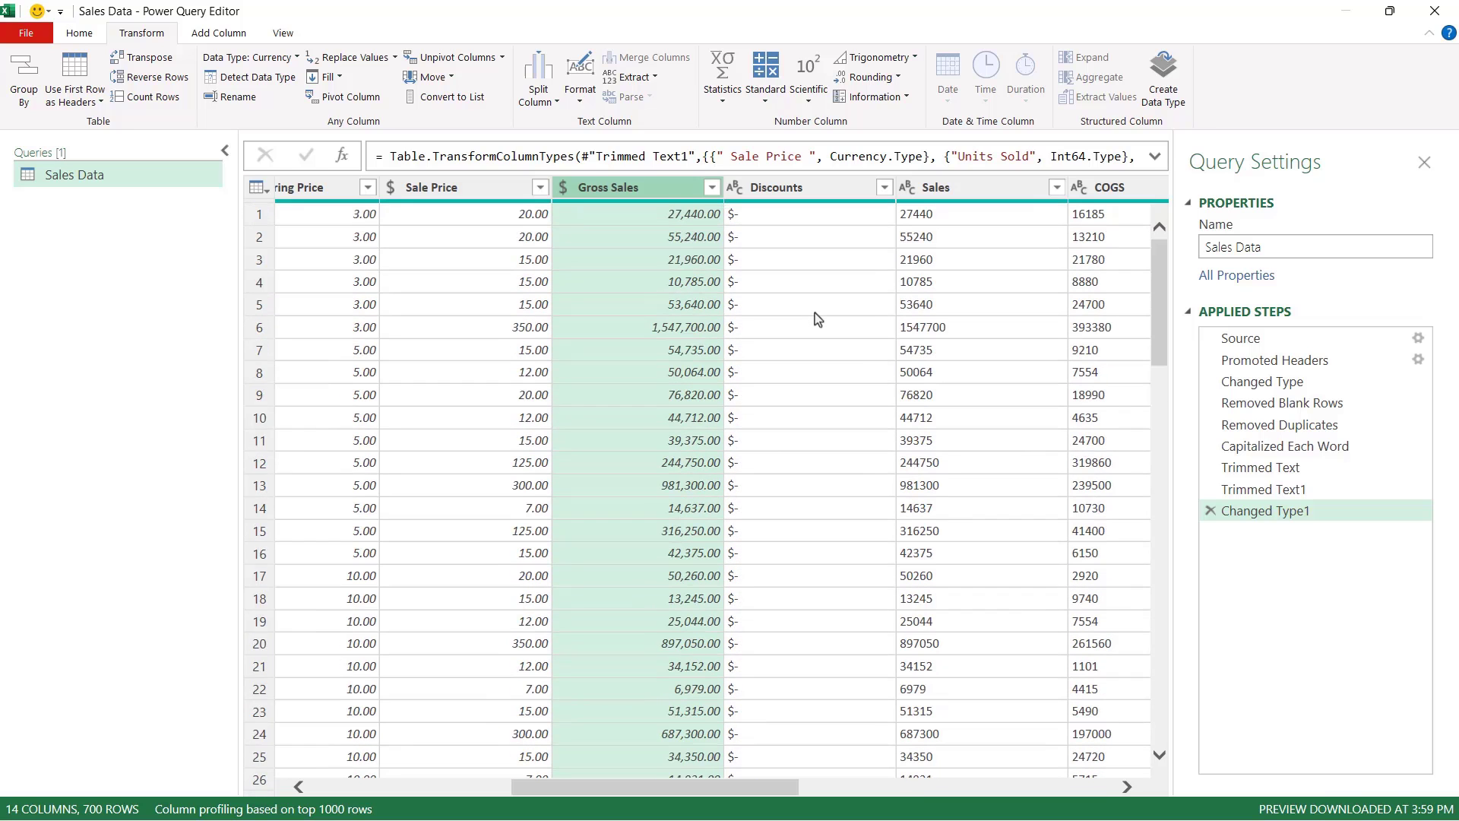
Step: Set the Discounts and Sales columns to Currency type
click(739, 191)
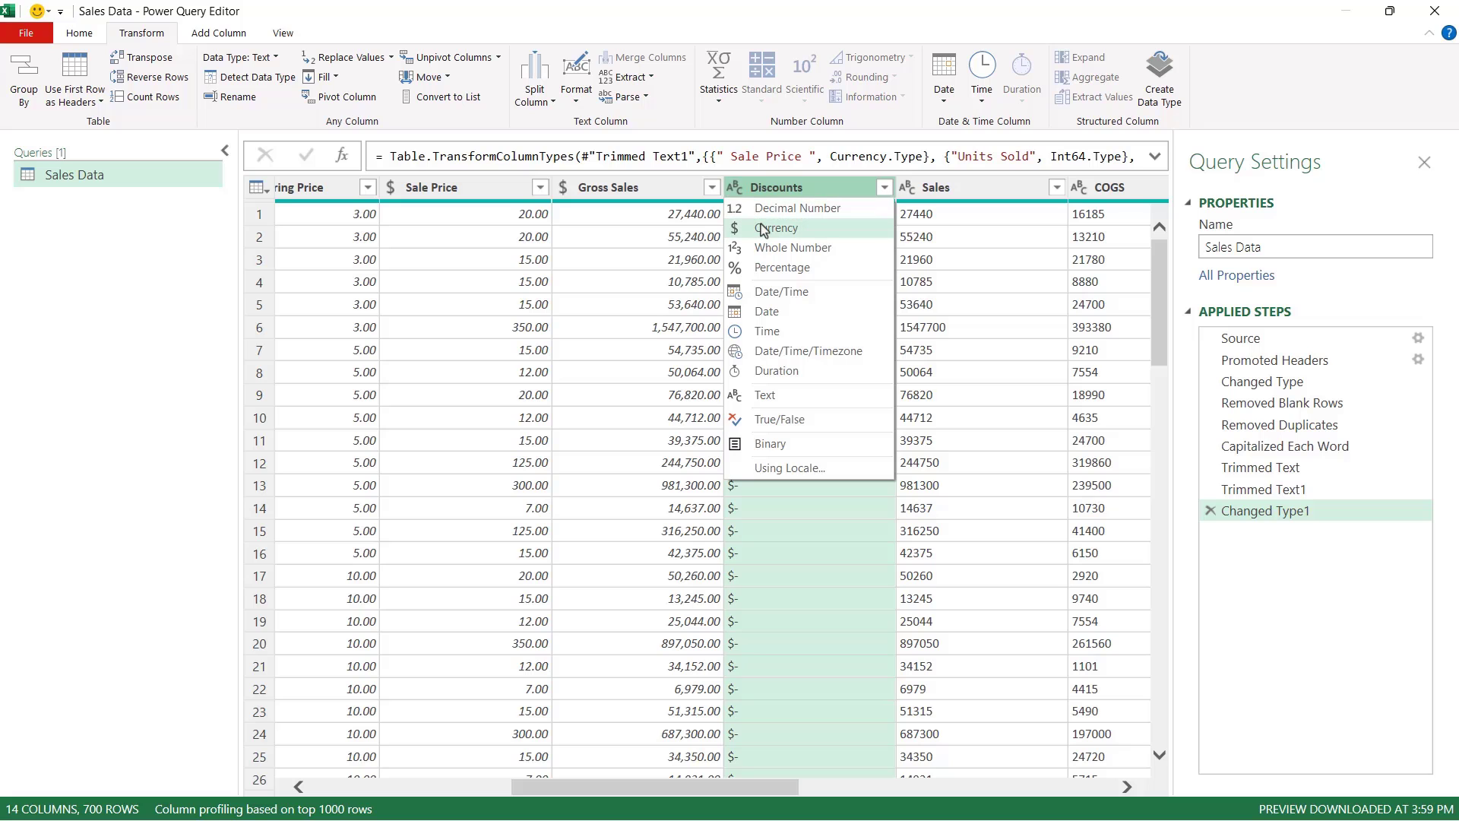
click(764, 228)
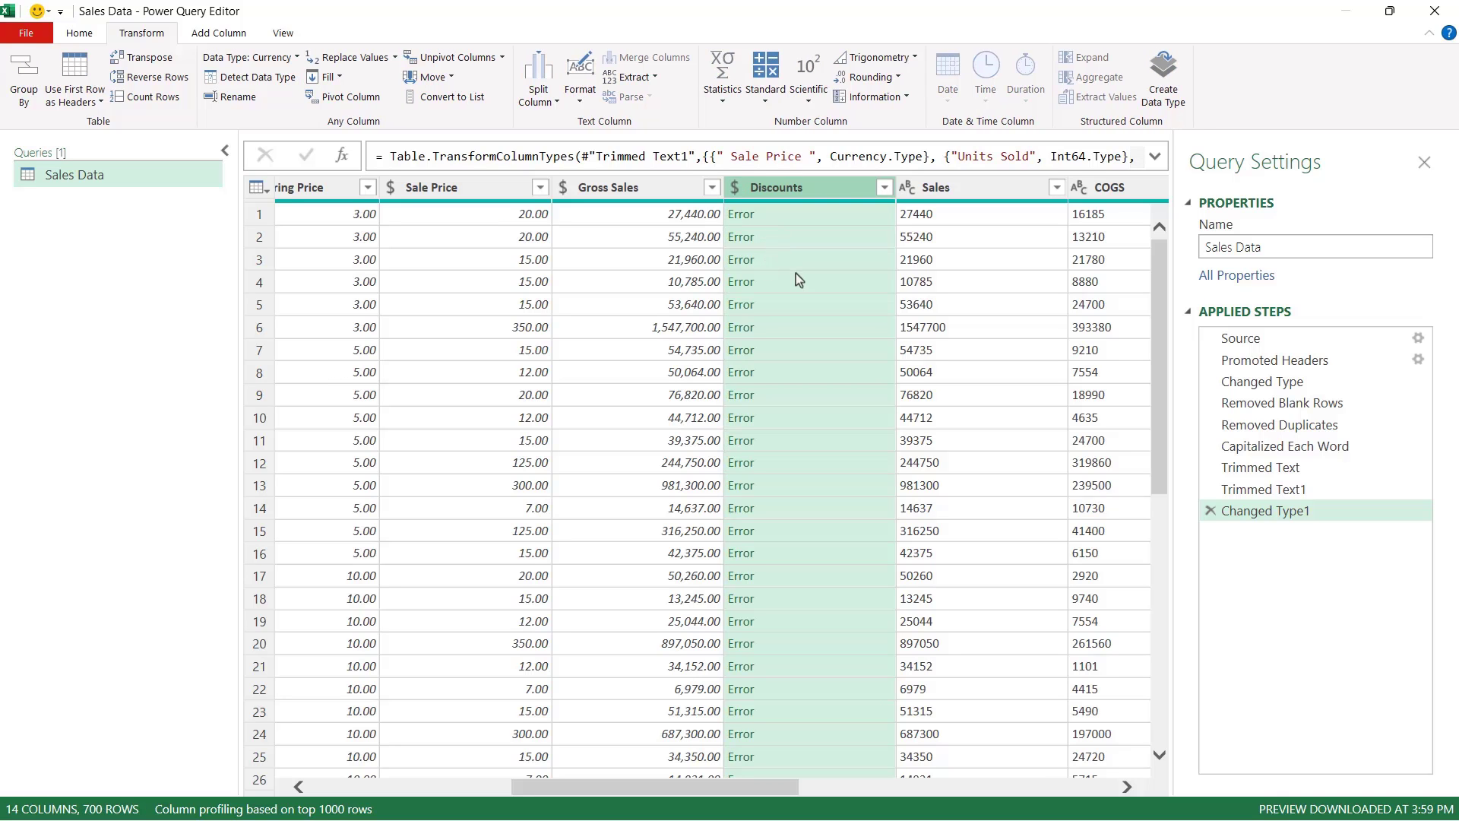
scroll(796, 274, down, 4)
scroll(796, 272, down, 11)
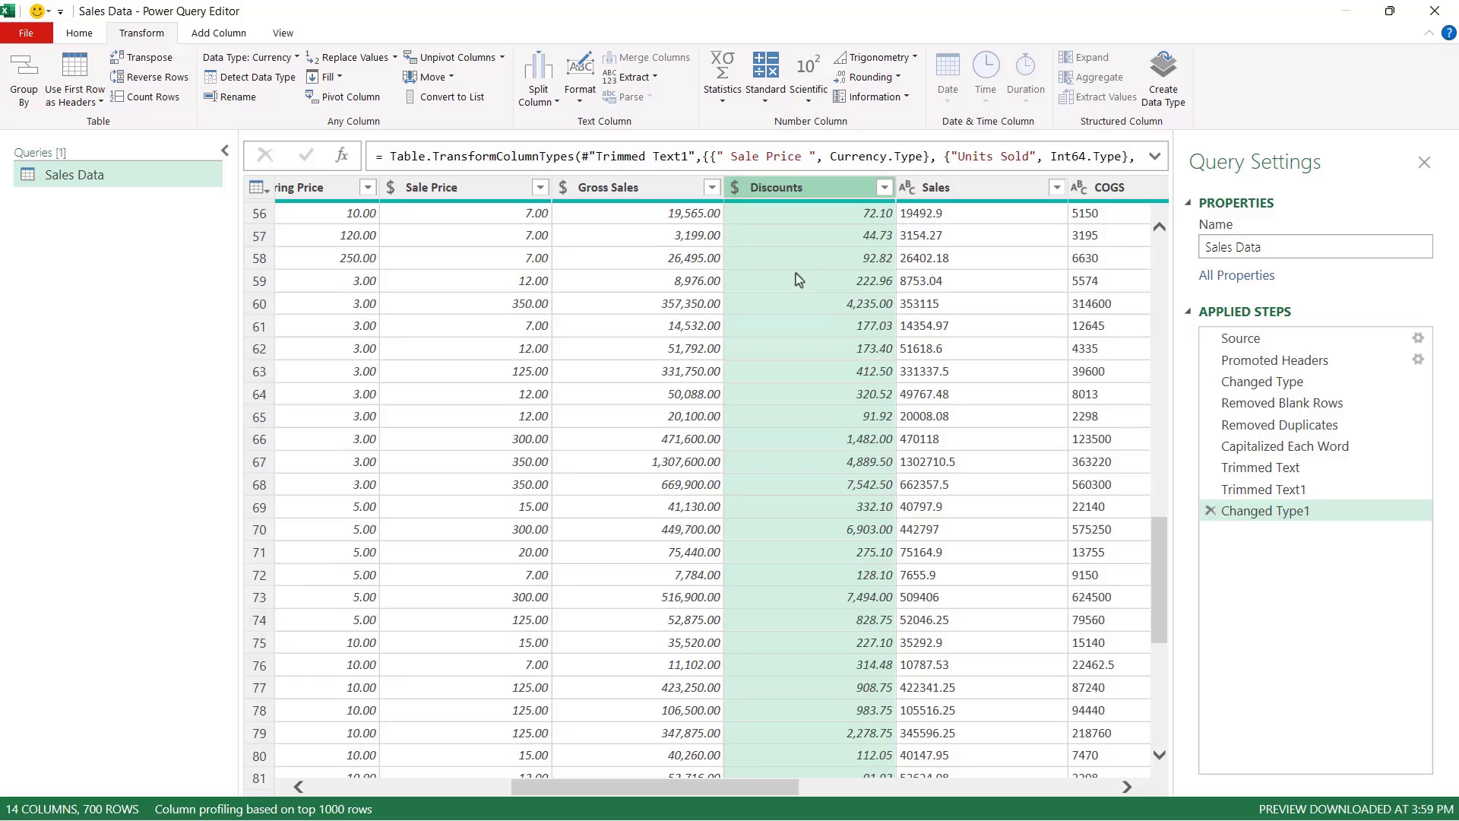
scroll(796, 272, up, 3)
scroll(796, 272, up, 12)
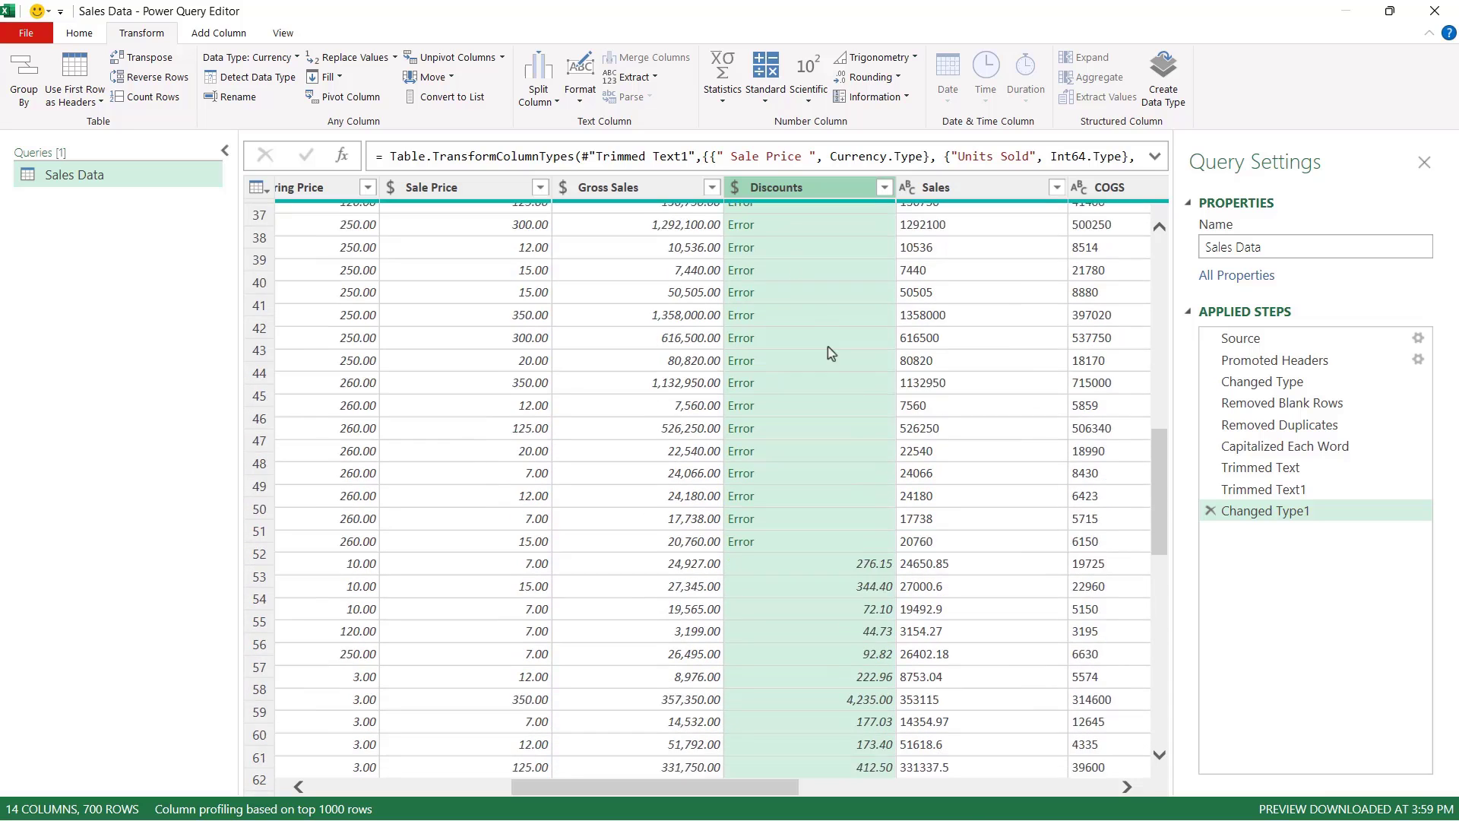
click(910, 196)
key(Escape)
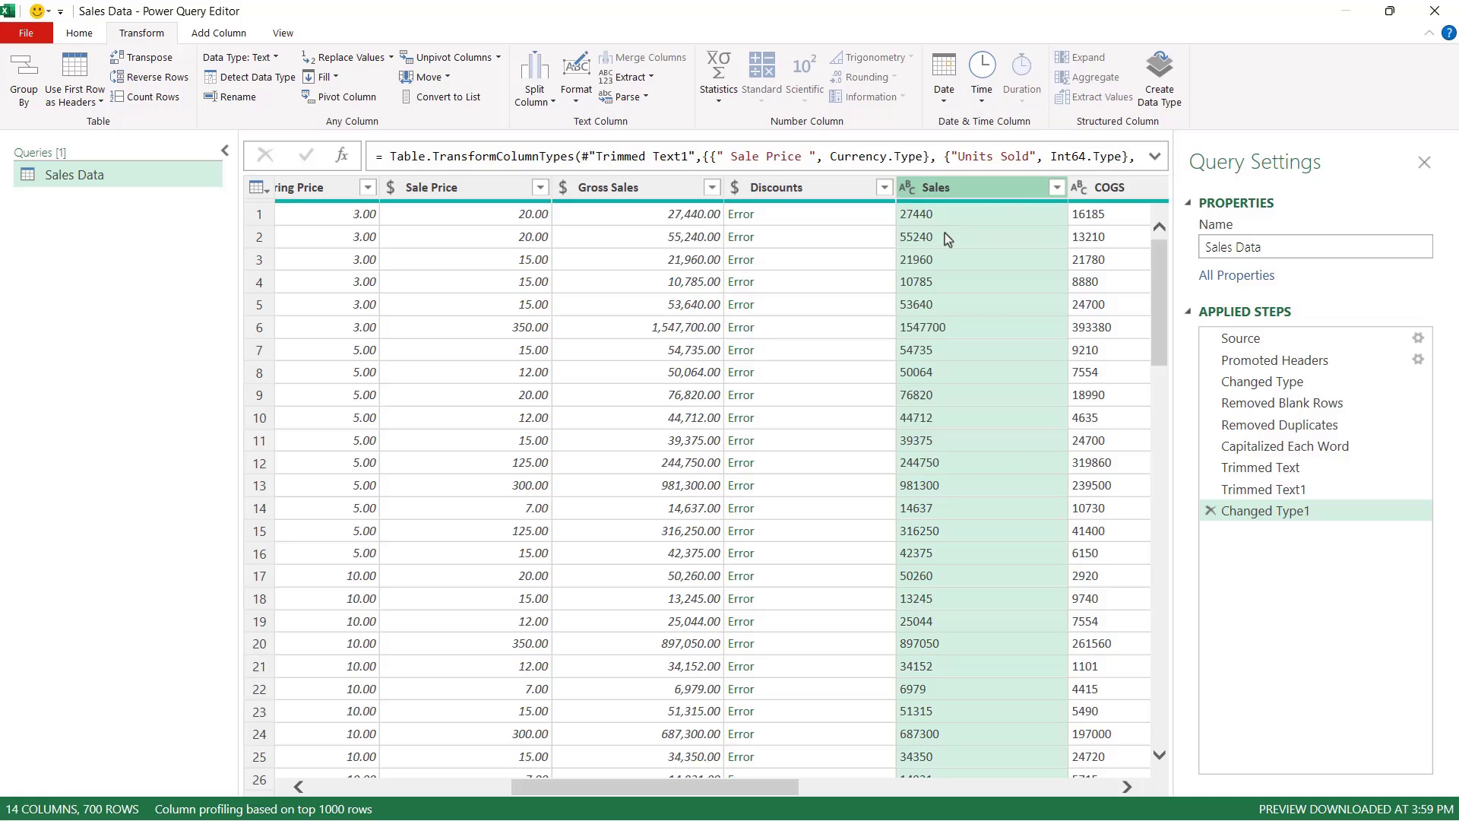
Step: Make COGS and Profit Currency and the Date column a Date type
click(1080, 189)
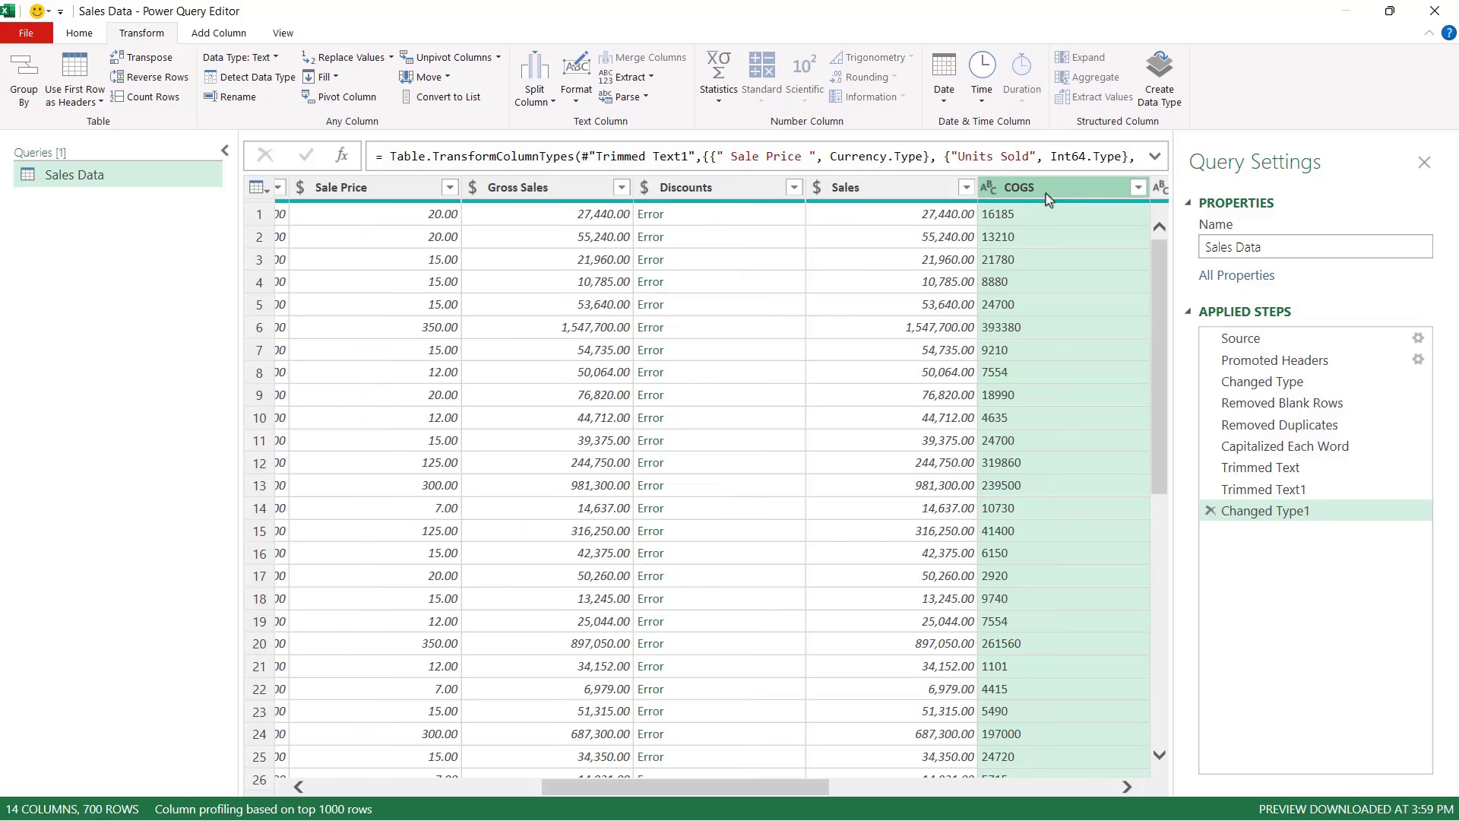
click(991, 188)
click(1028, 236)
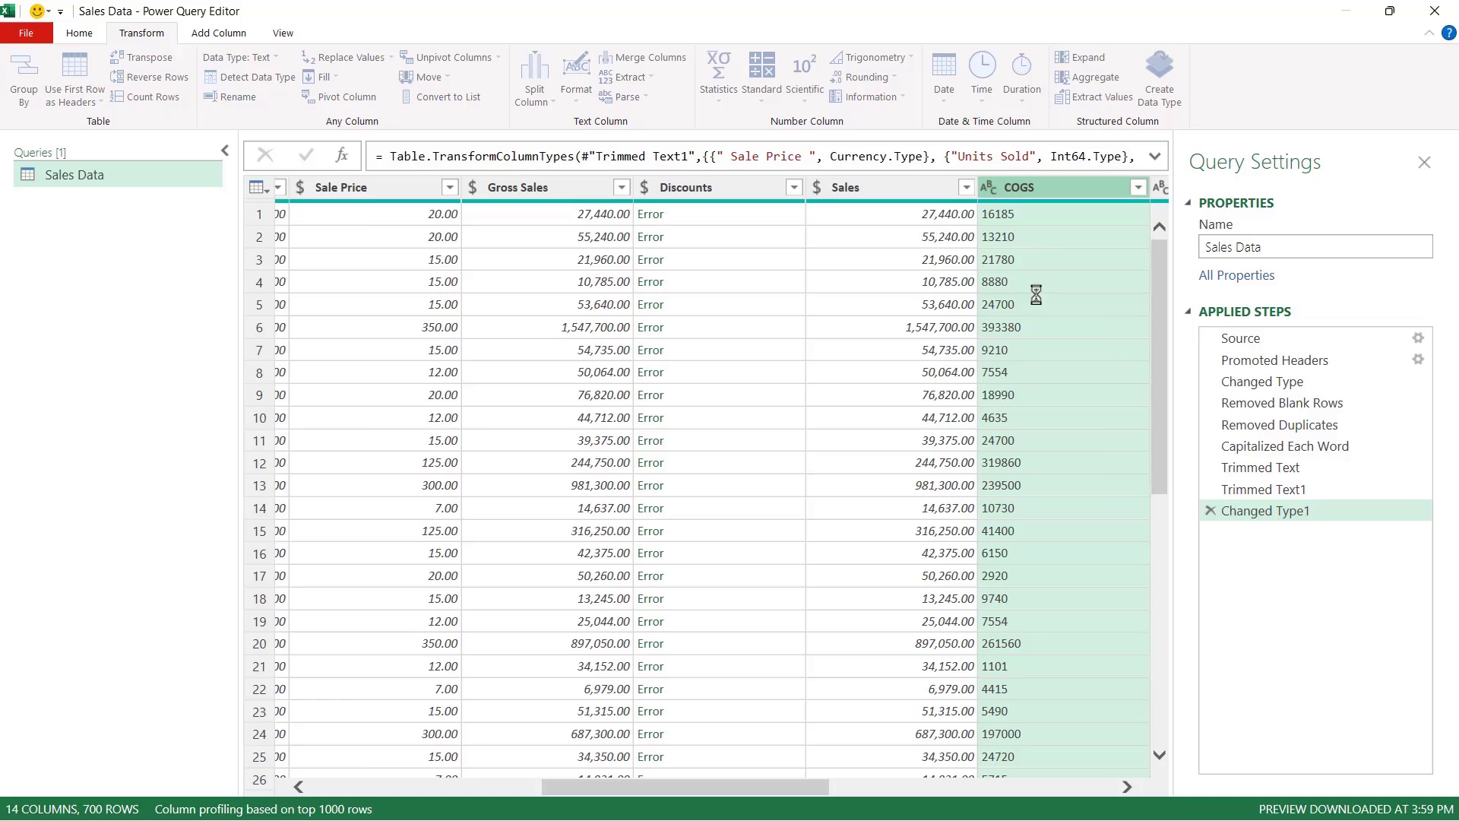
drag(780, 792, 978, 789)
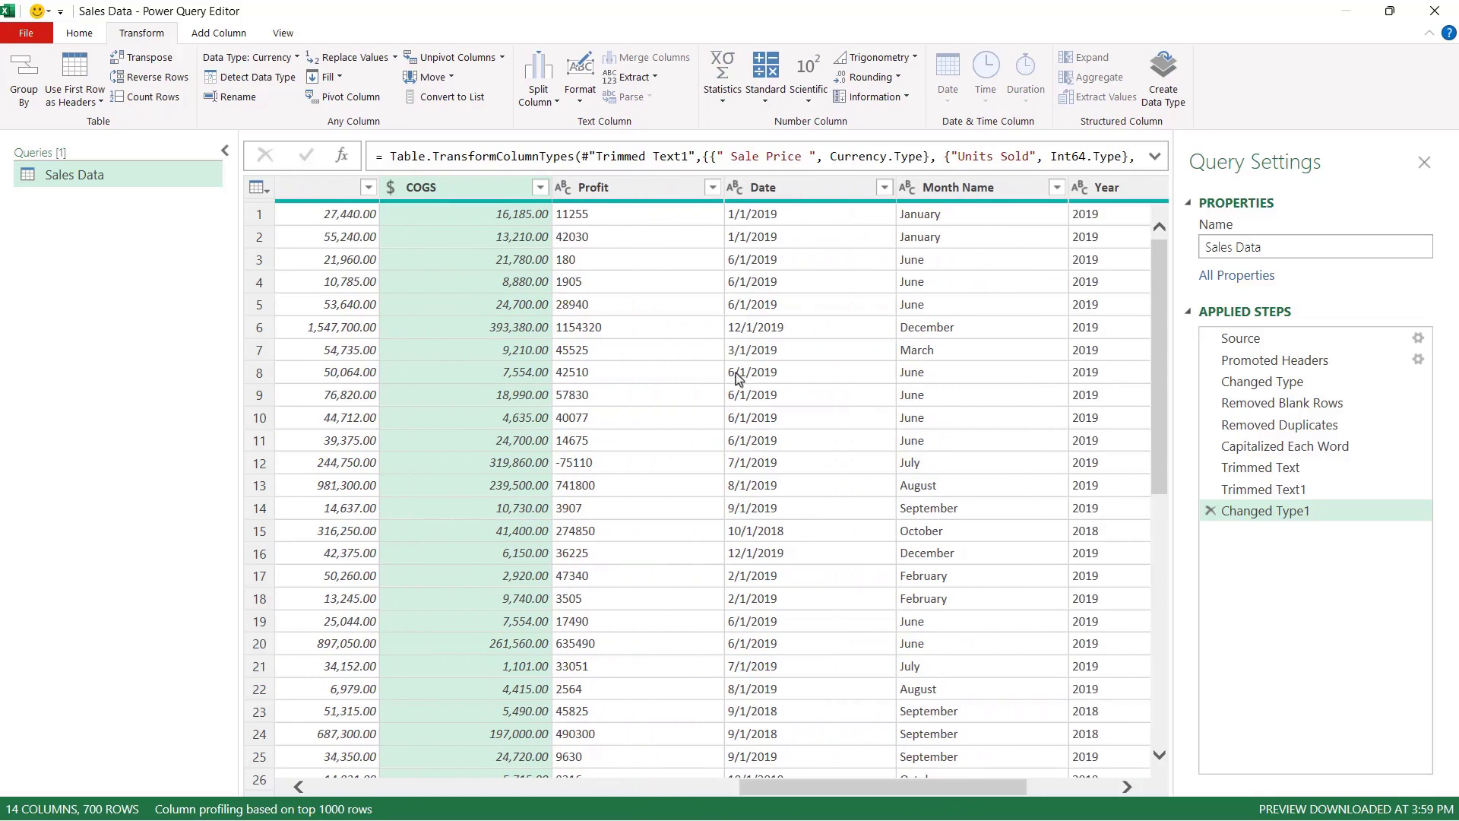
click(563, 187)
click(594, 228)
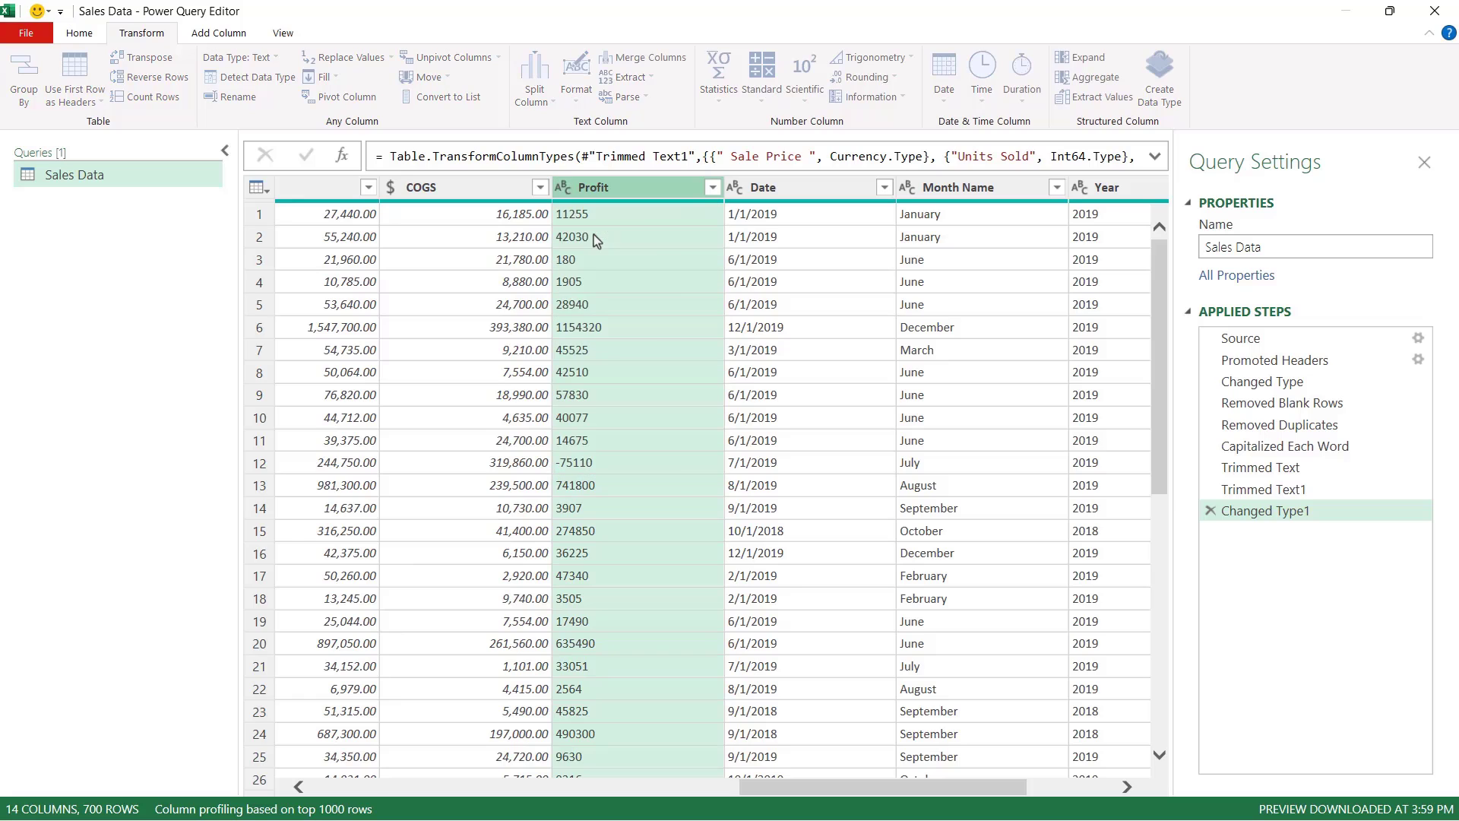
click(735, 187)
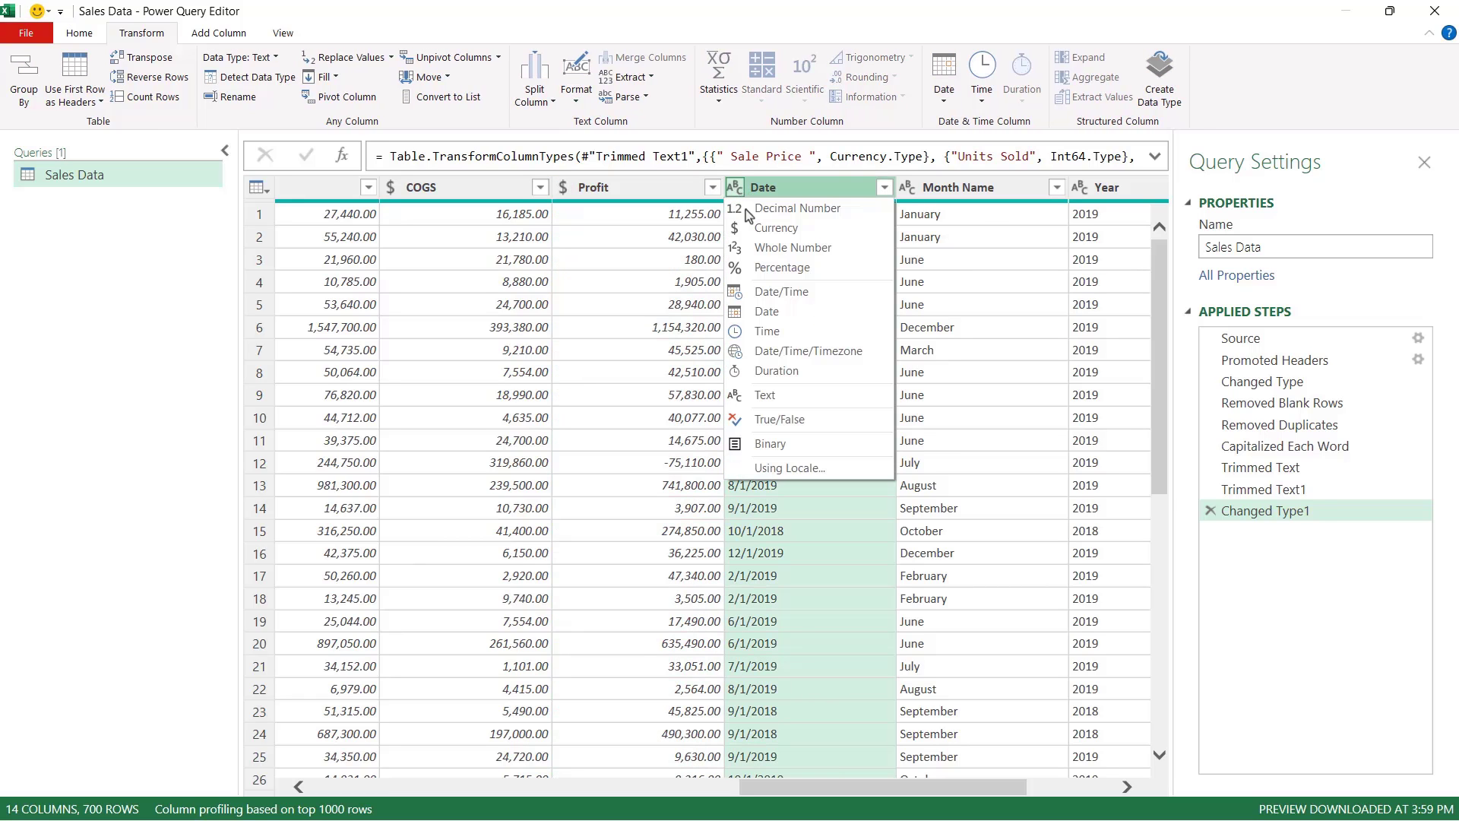
click(766, 312)
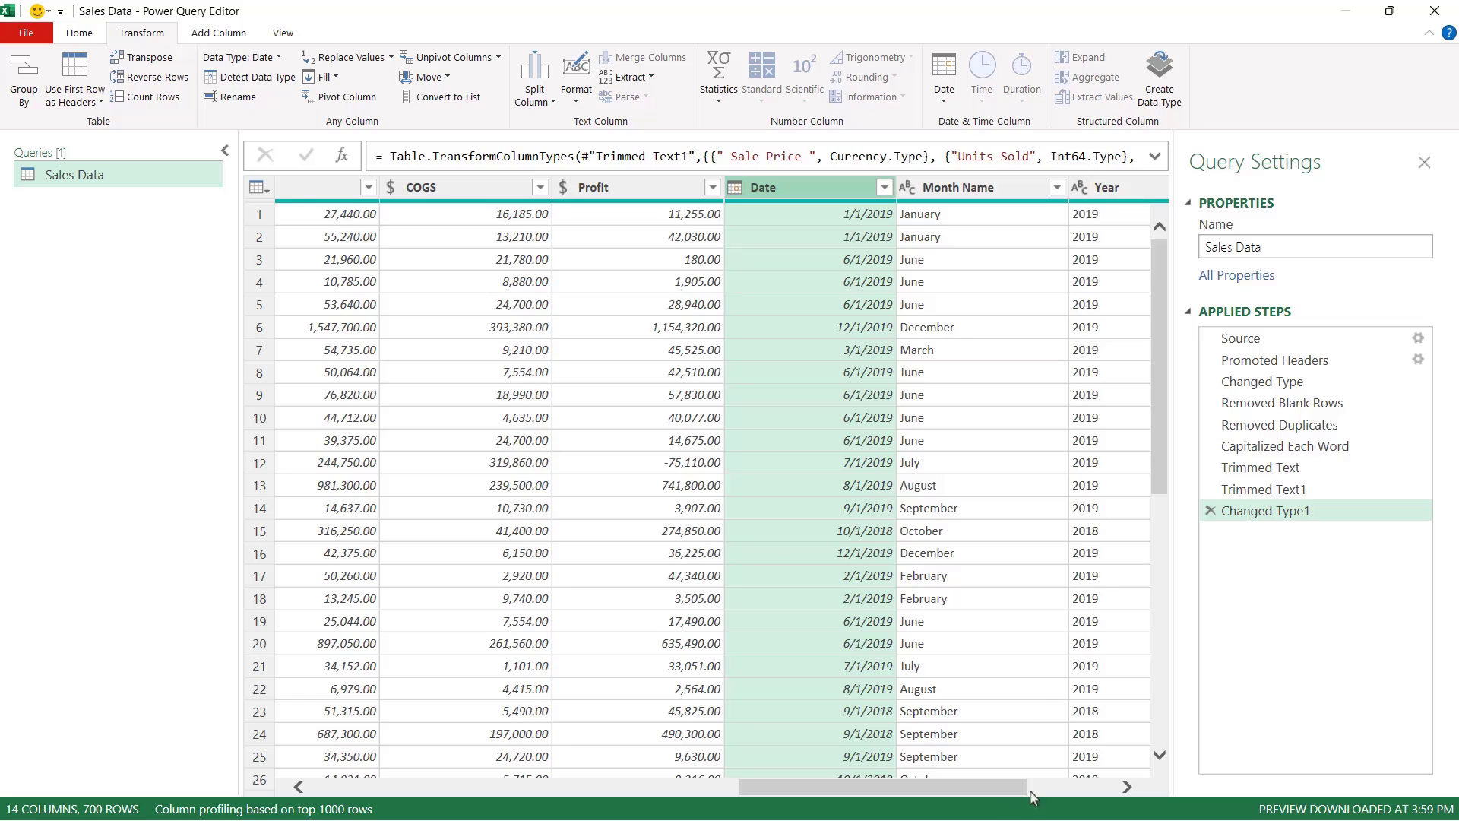
Step: Remove the empty unnamed column after Year, leaving 13 columns
click(1115, 561)
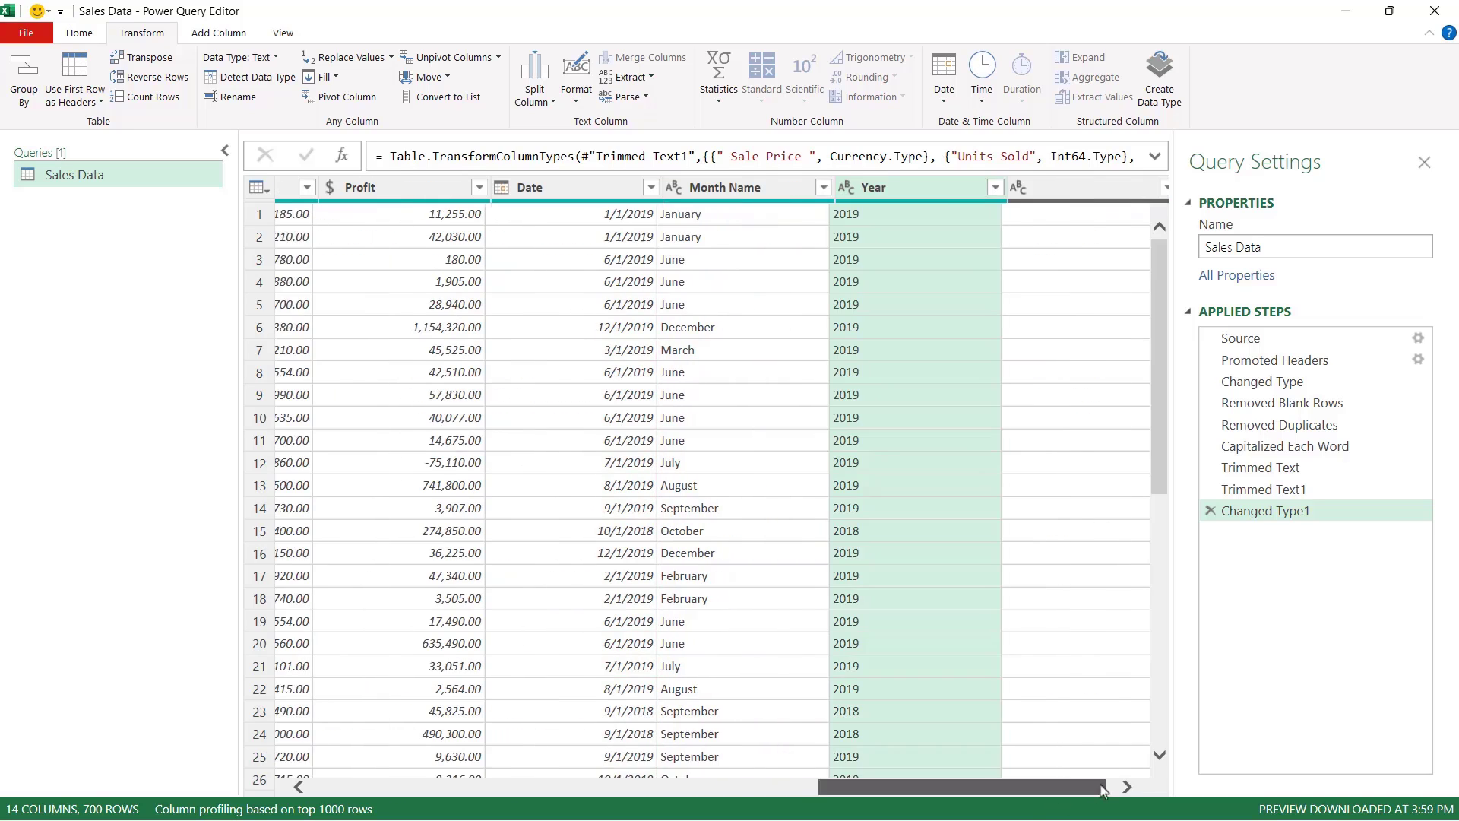
click(1067, 192)
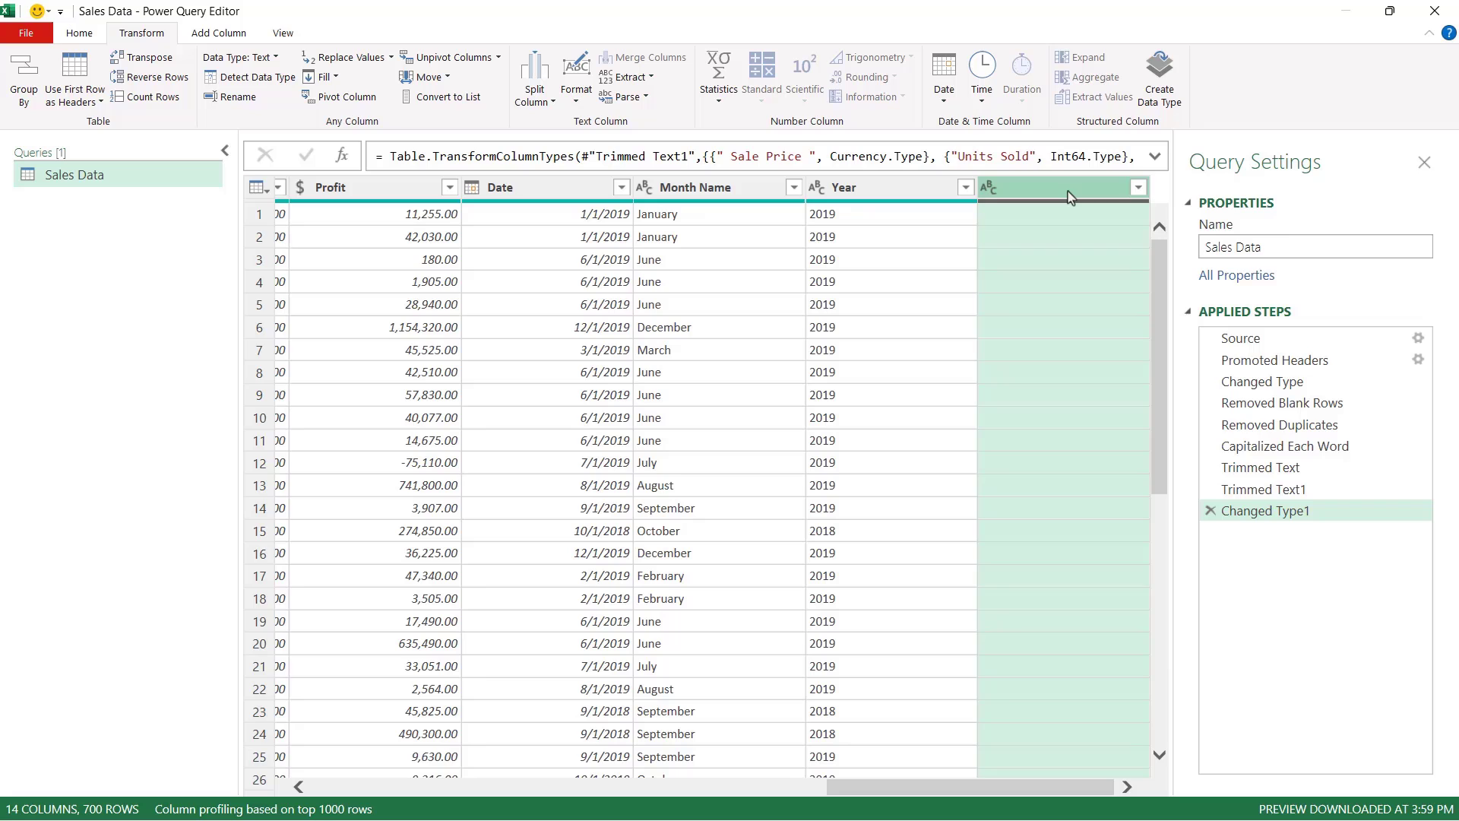
right_click(1068, 197)
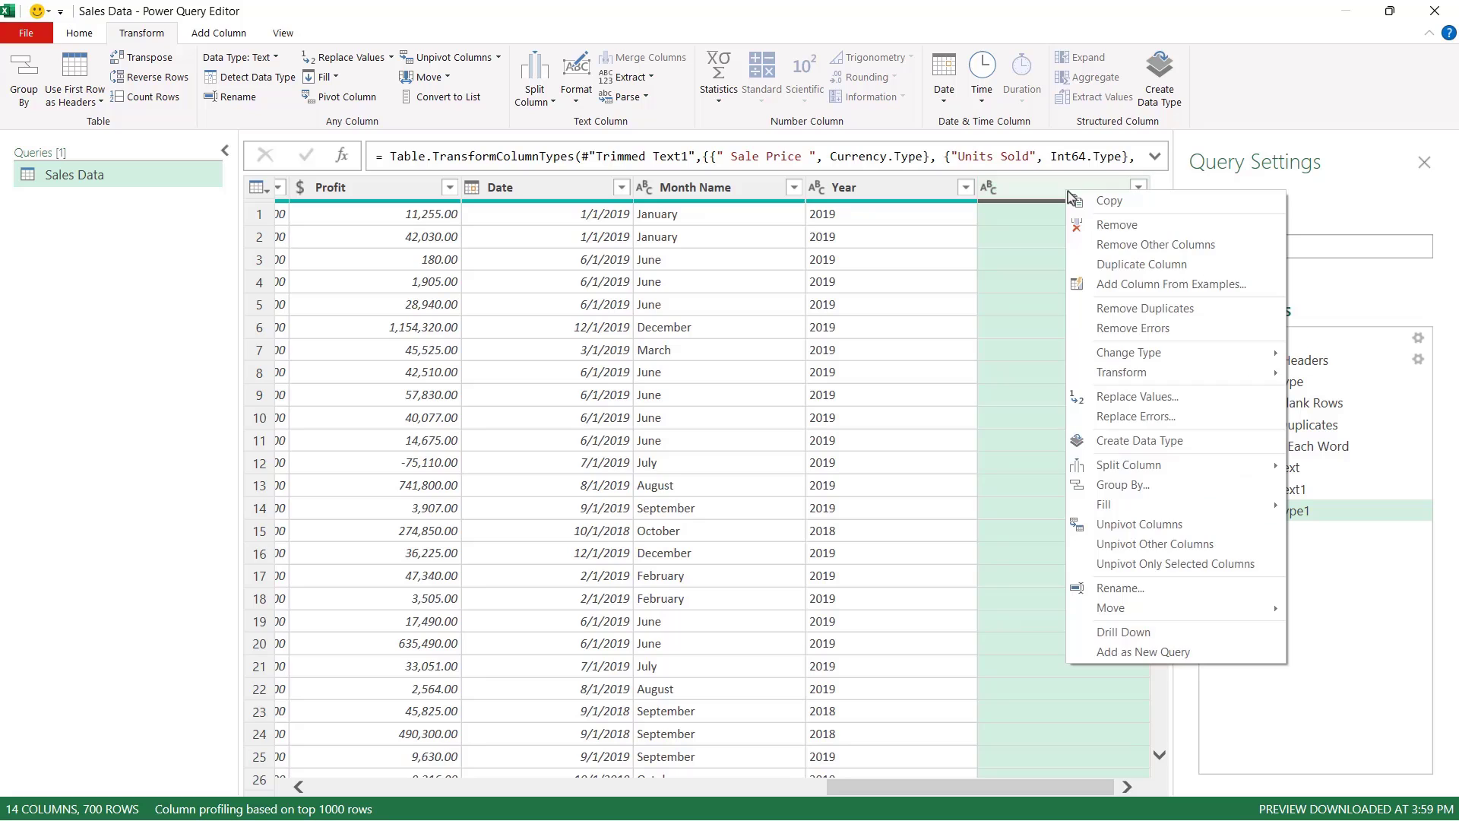
click(1096, 225)
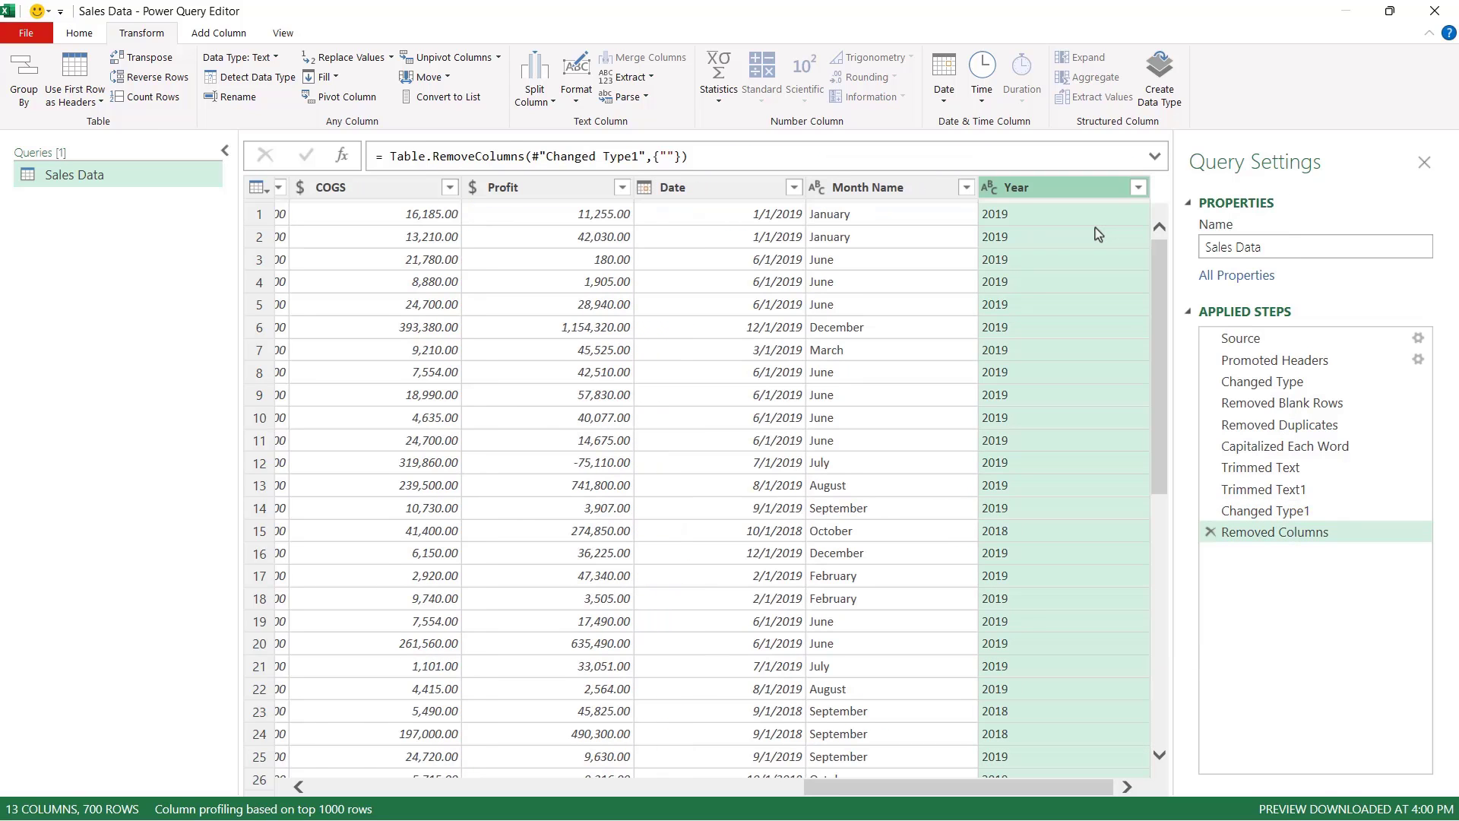
click(794, 306)
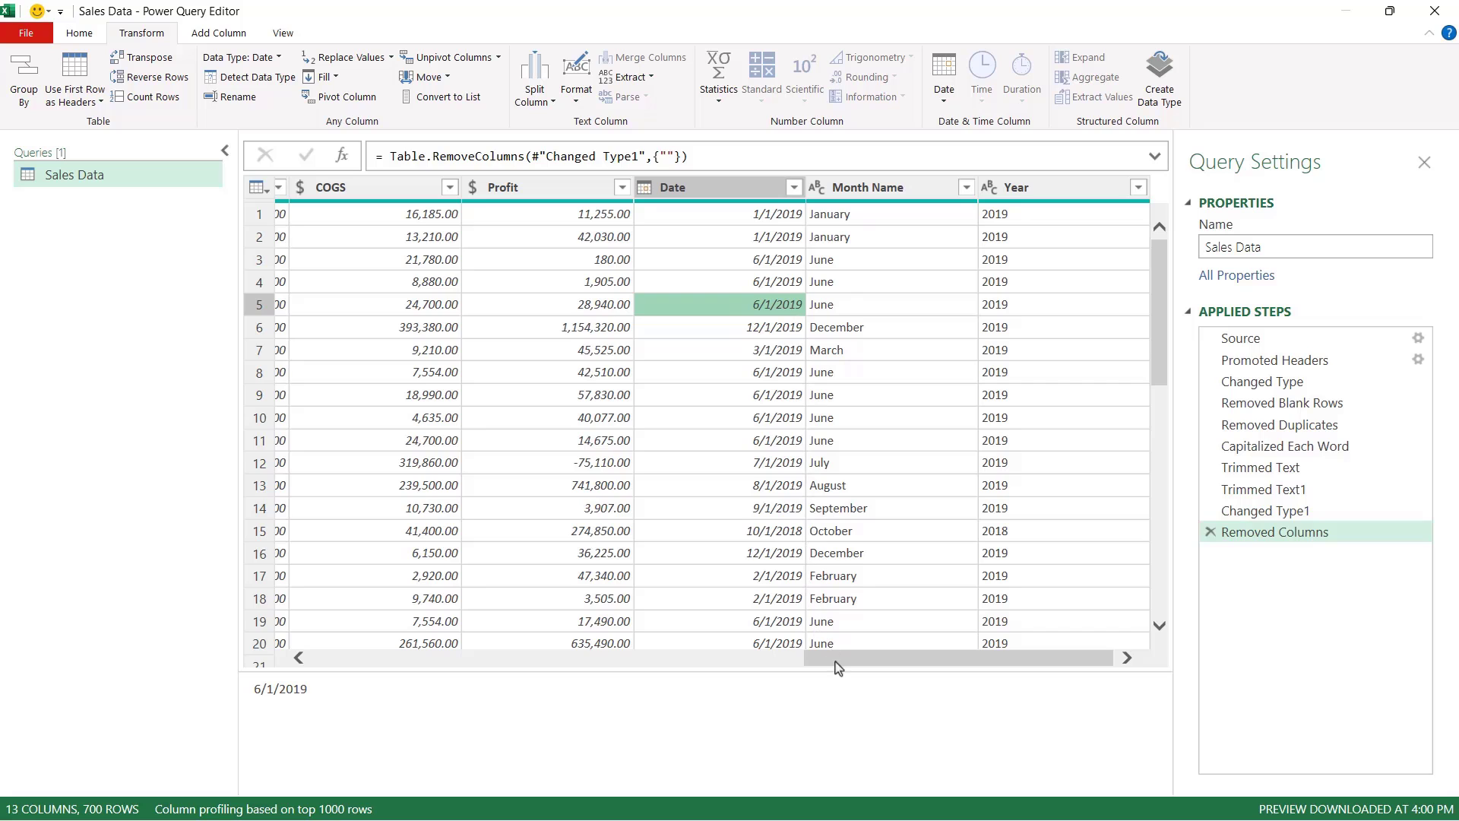
drag(841, 659, 300, 668)
click(521, 374)
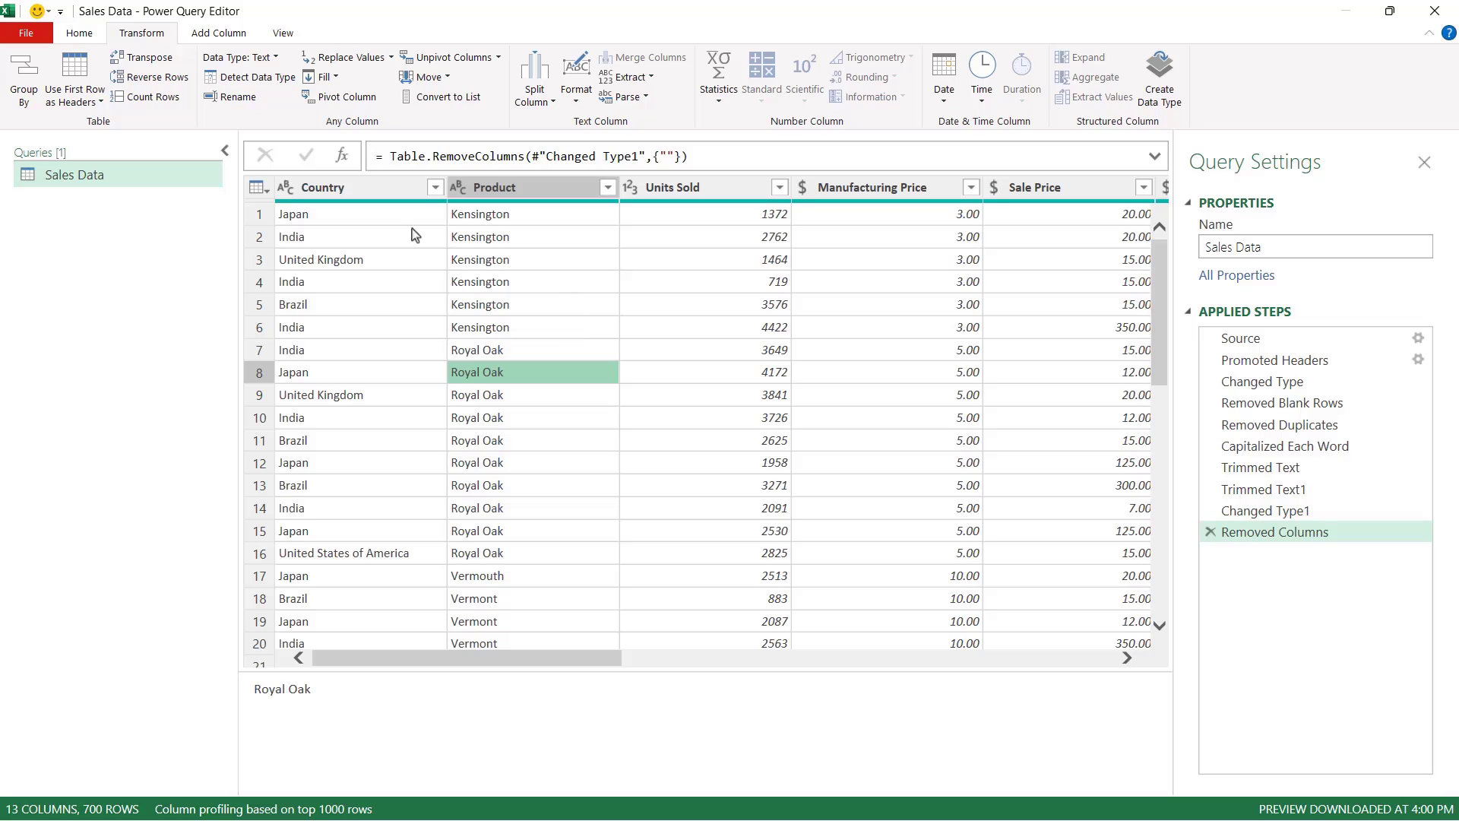
Step: Close & Load the Sales Data query as a table on a new Sales Data sheet
click(78, 38)
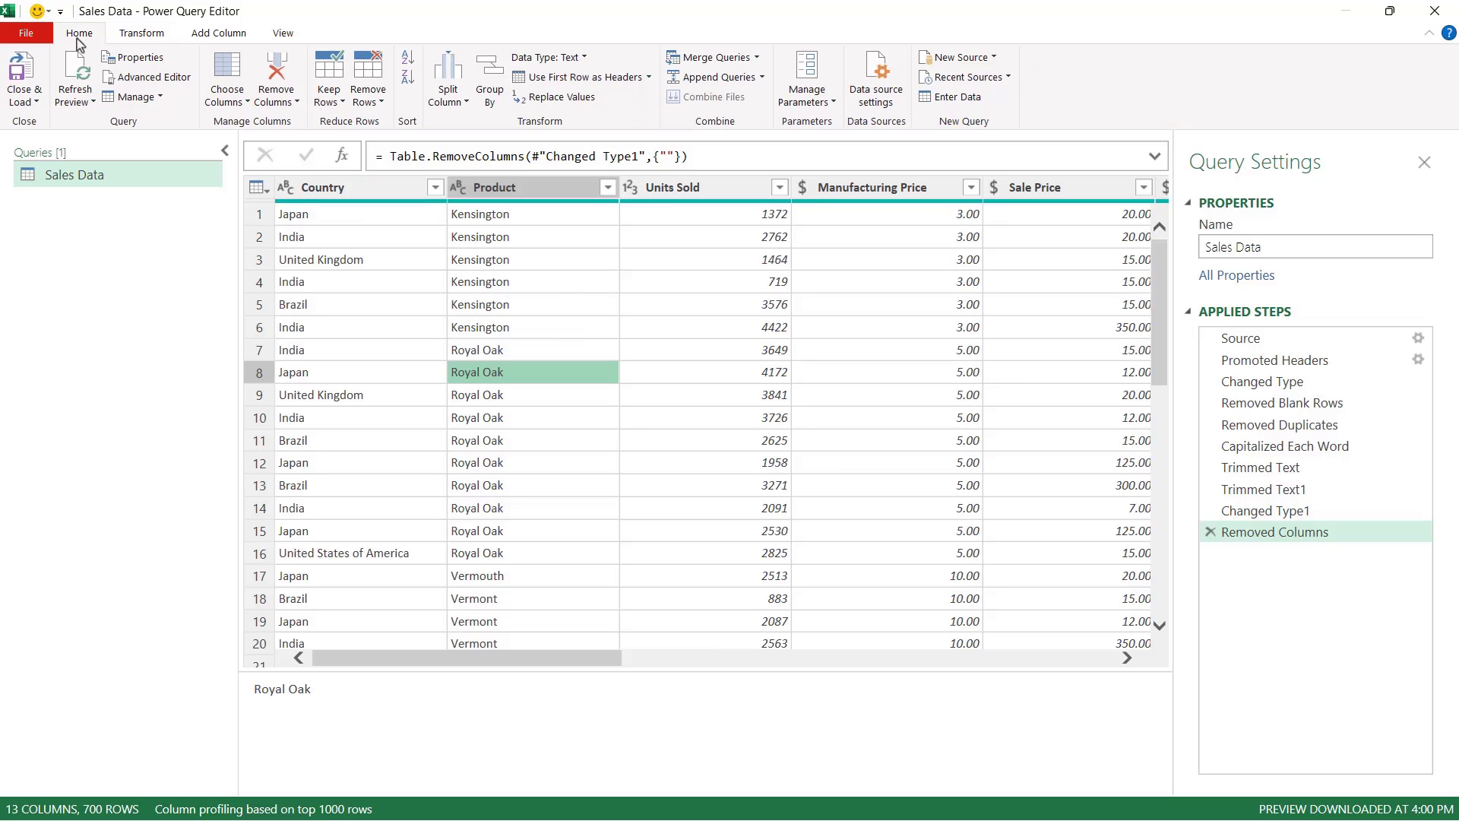
click(33, 102)
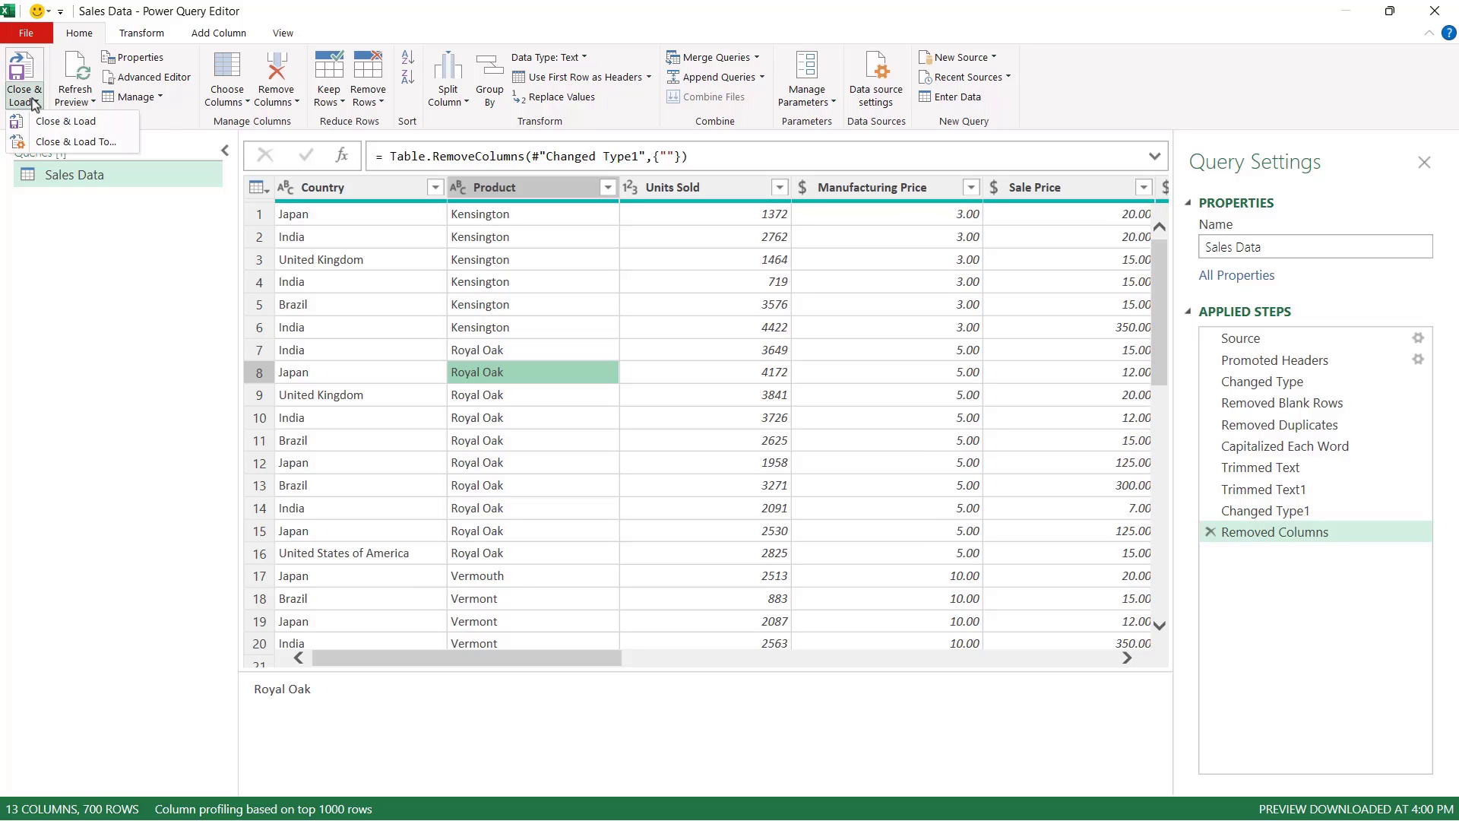
click(43, 123)
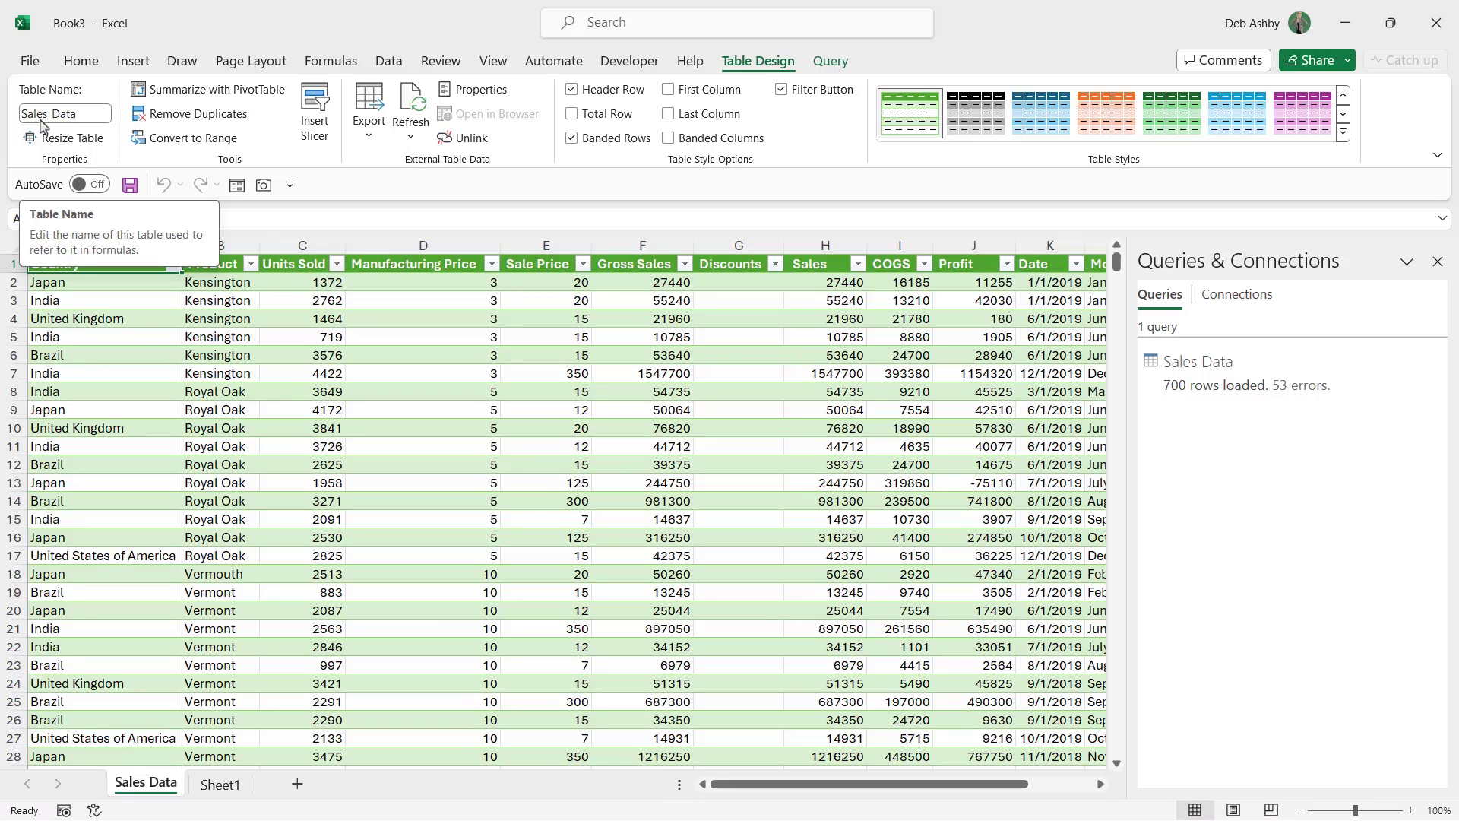
click(430, 340)
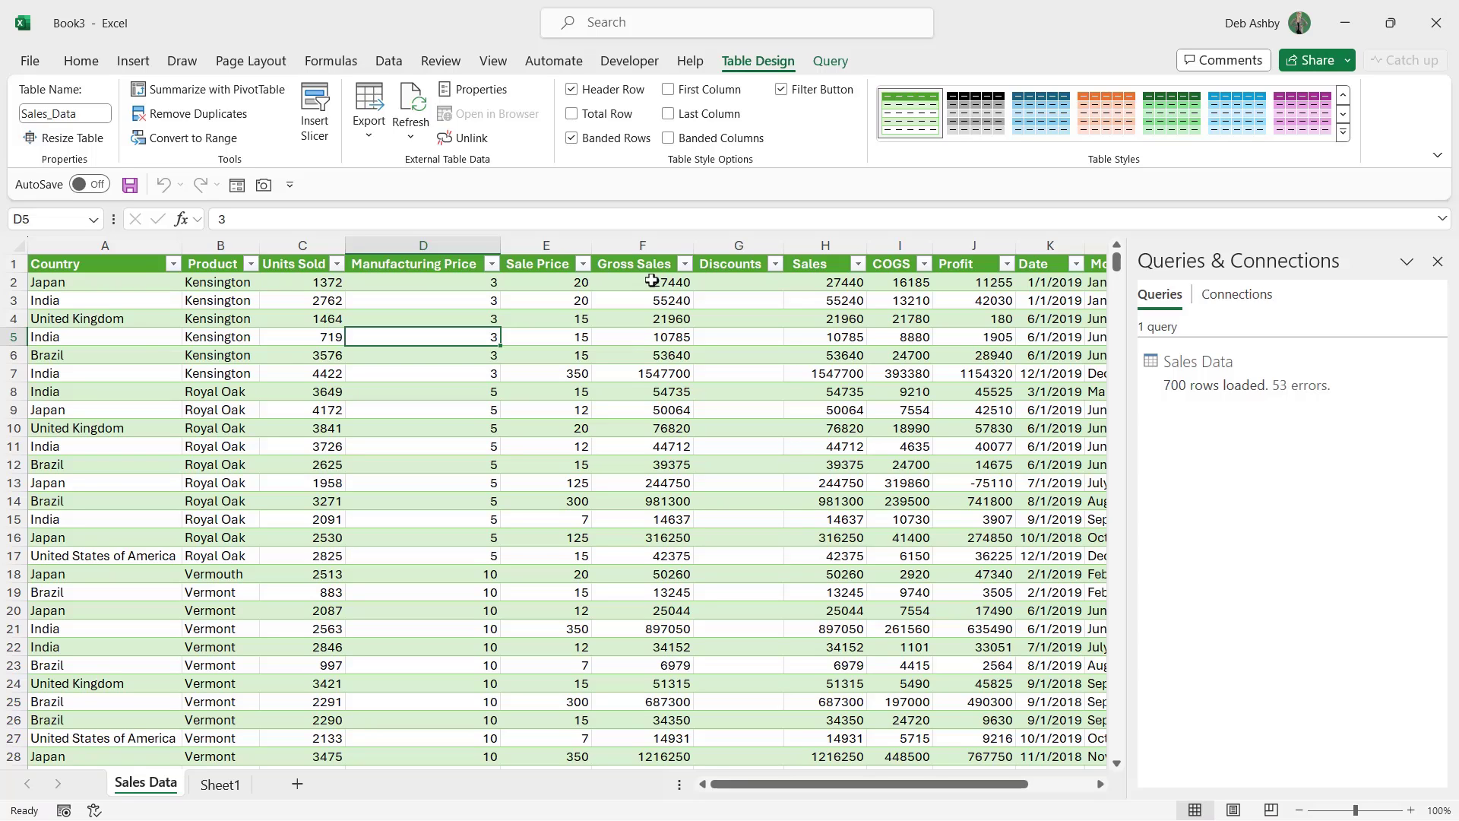
Step: Give Units Sold in column C Comma Style with no decimal places
click(546, 245)
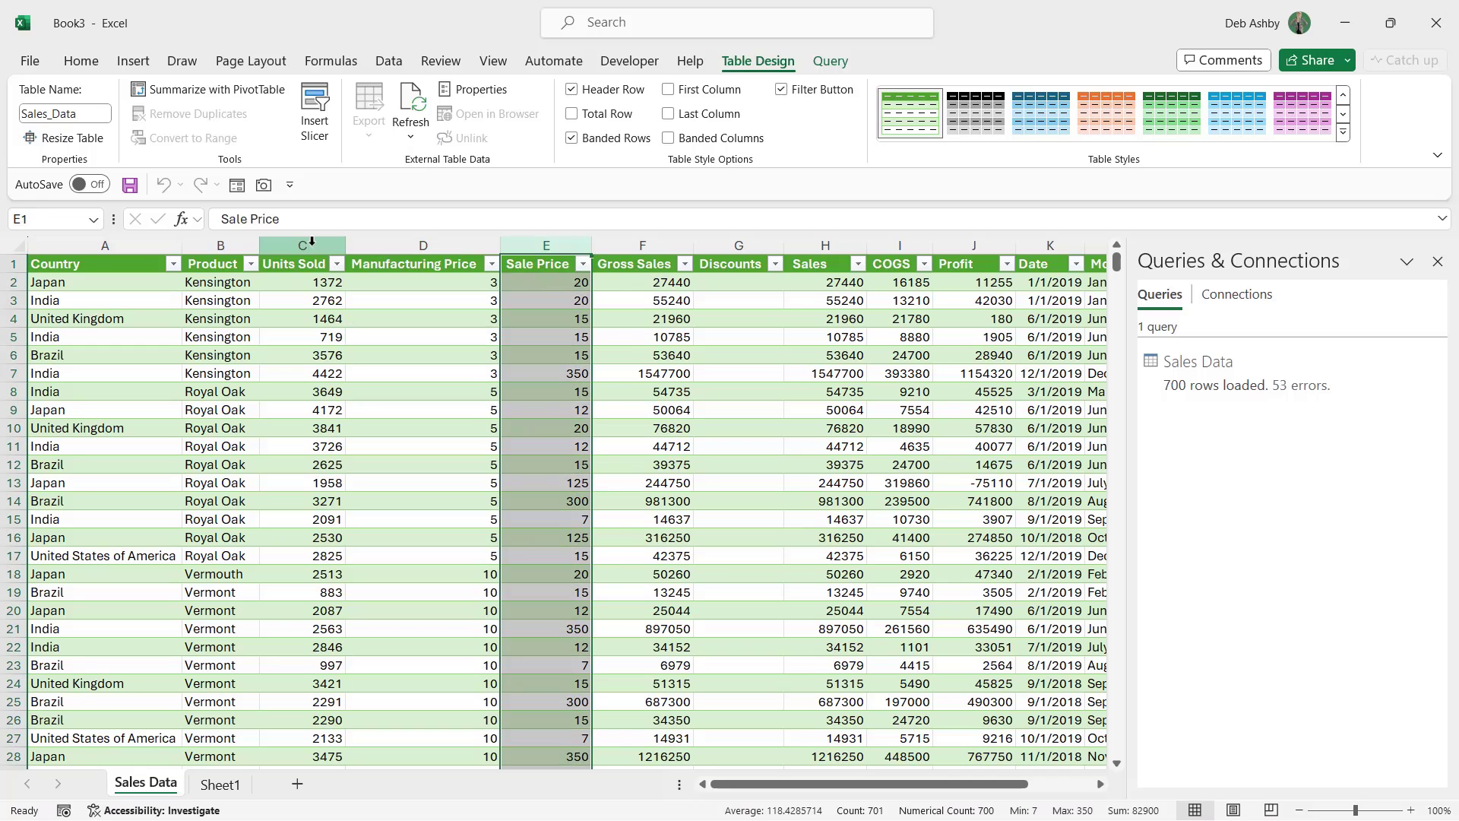
click(303, 245)
click(81, 61)
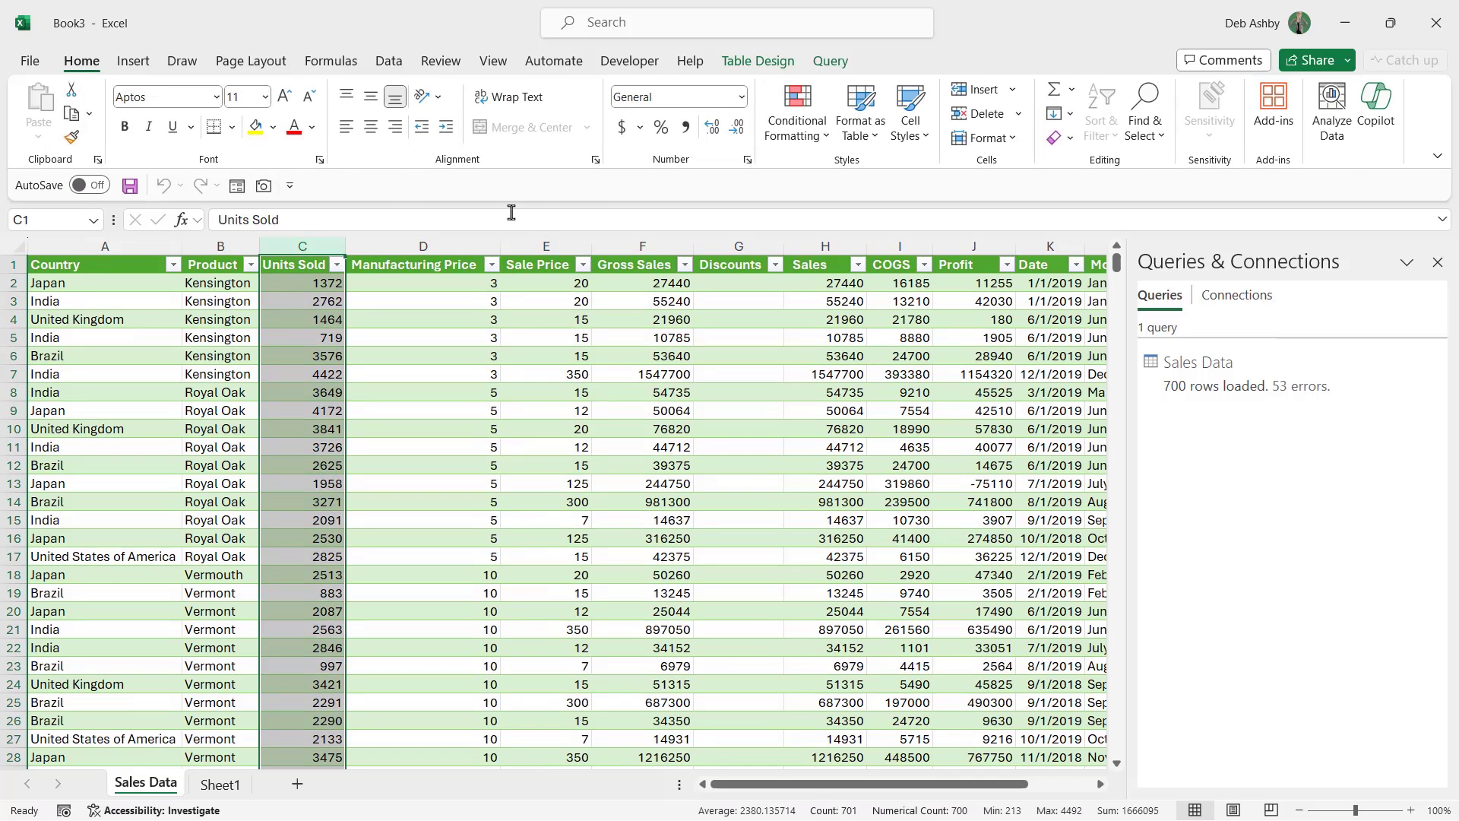
click(687, 128)
click(737, 127)
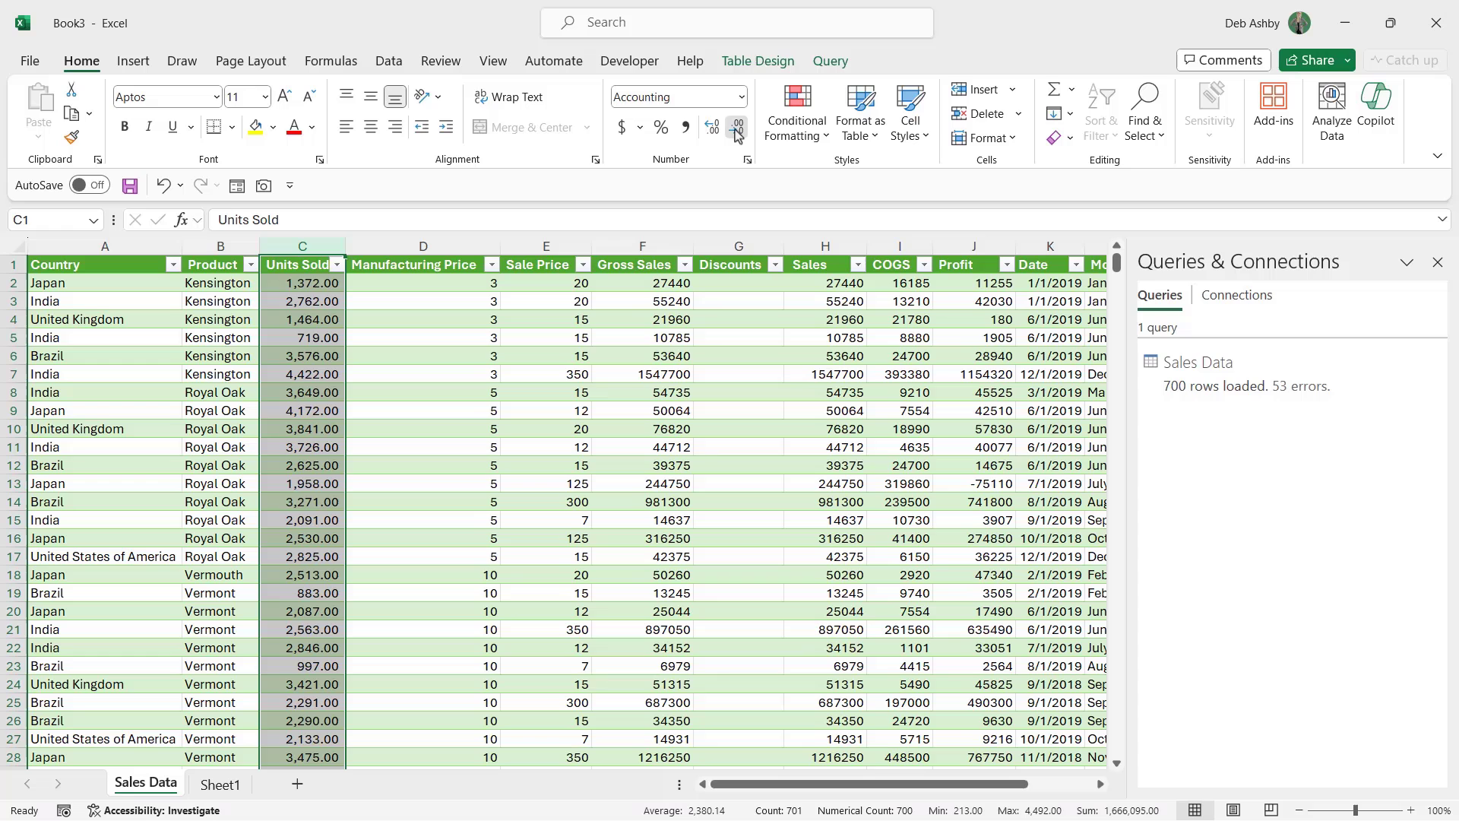
click(737, 127)
Step: Apply Accounting format to Manufacturing Price, Sale Price and Gross Sales in columns D–F
drag(449, 244, 650, 245)
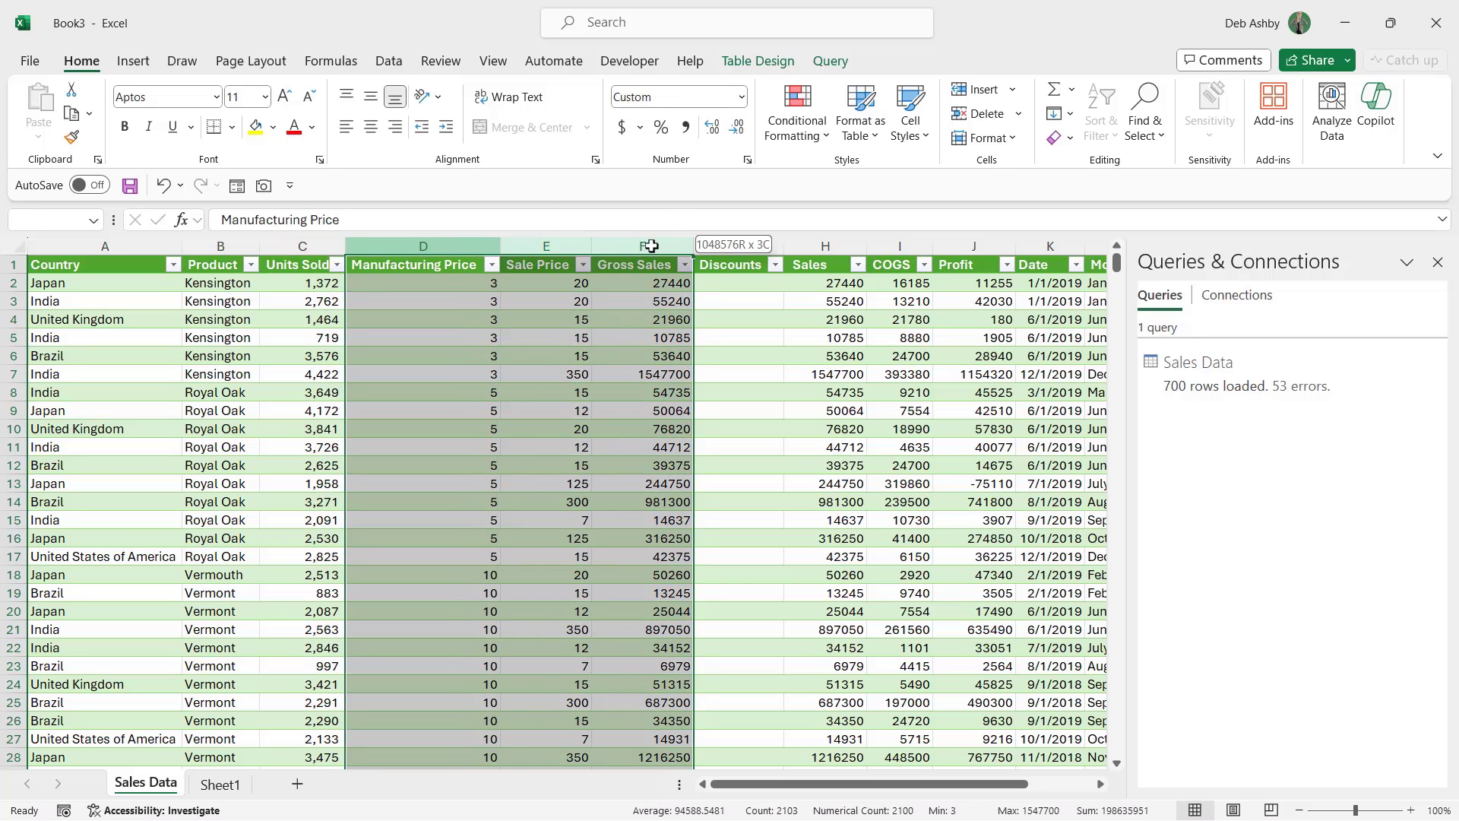
click(741, 96)
click(697, 259)
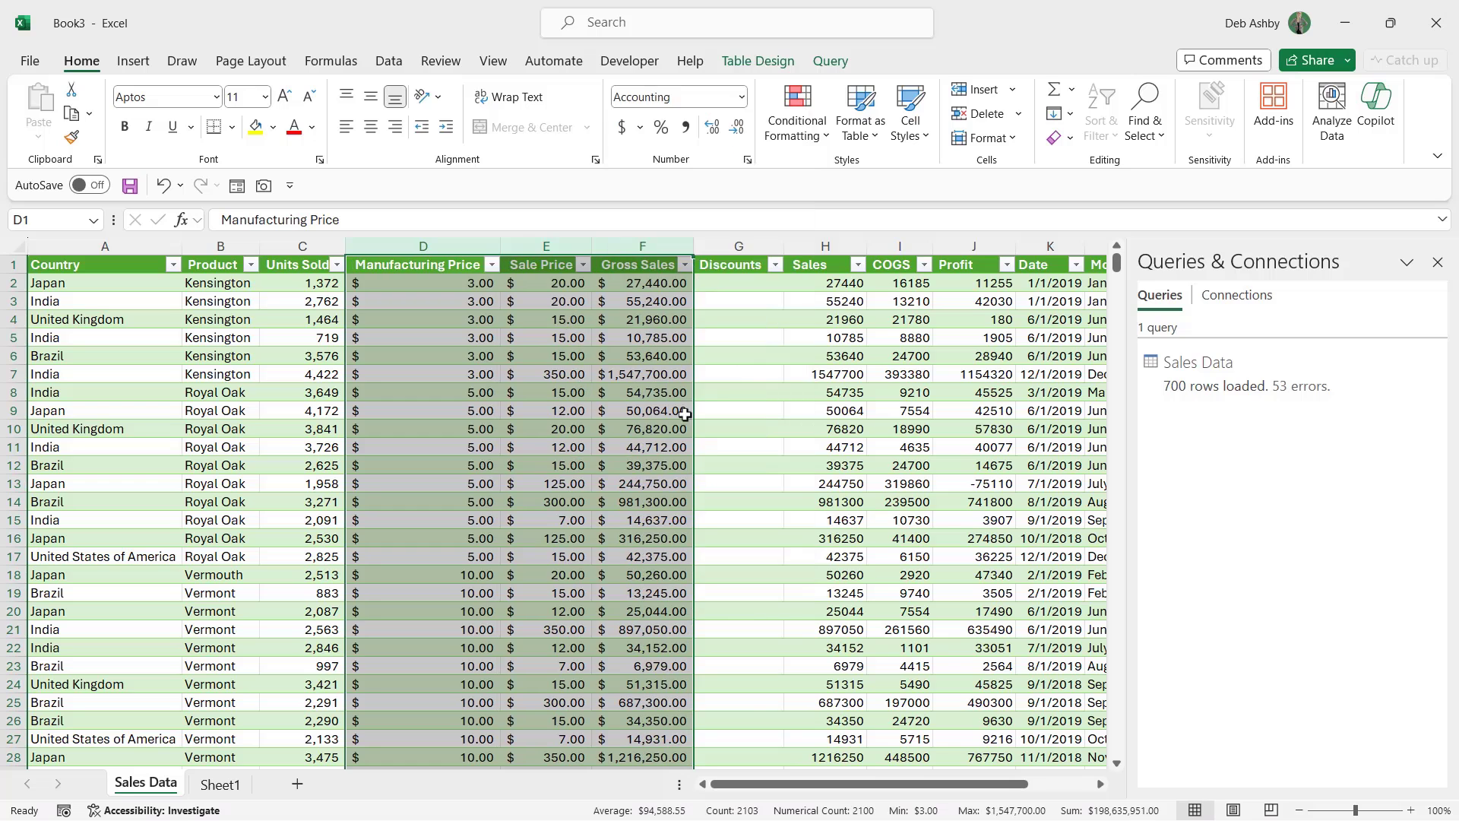
click(834, 414)
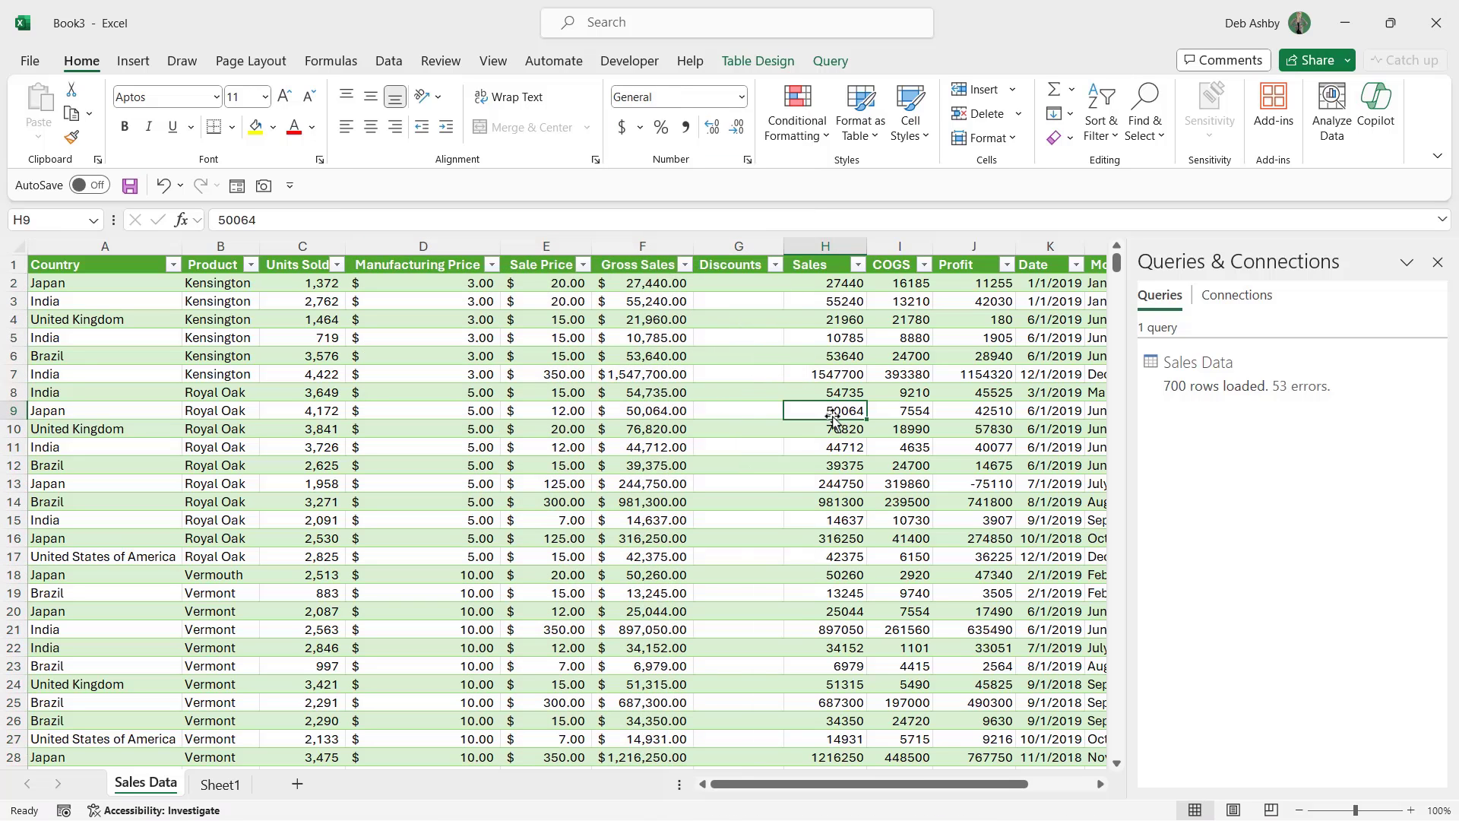